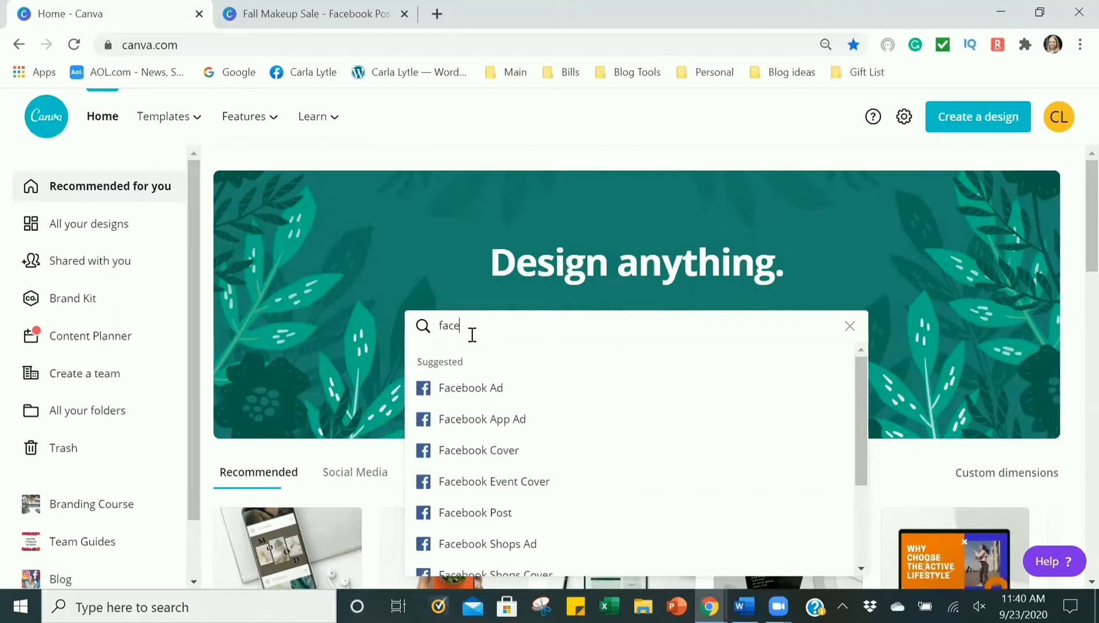
- Search the design types for "facebook" and create a blank Facebook Post design
{"action": "type", "text": "book"}
{"action": "scroll", "coordinate": [572, 376], "scroll_direction": "down", "scroll_amount": 1}
{"action": "scroll", "coordinate": [572, 374], "scroll_direction": "up", "scroll_amount": 1}
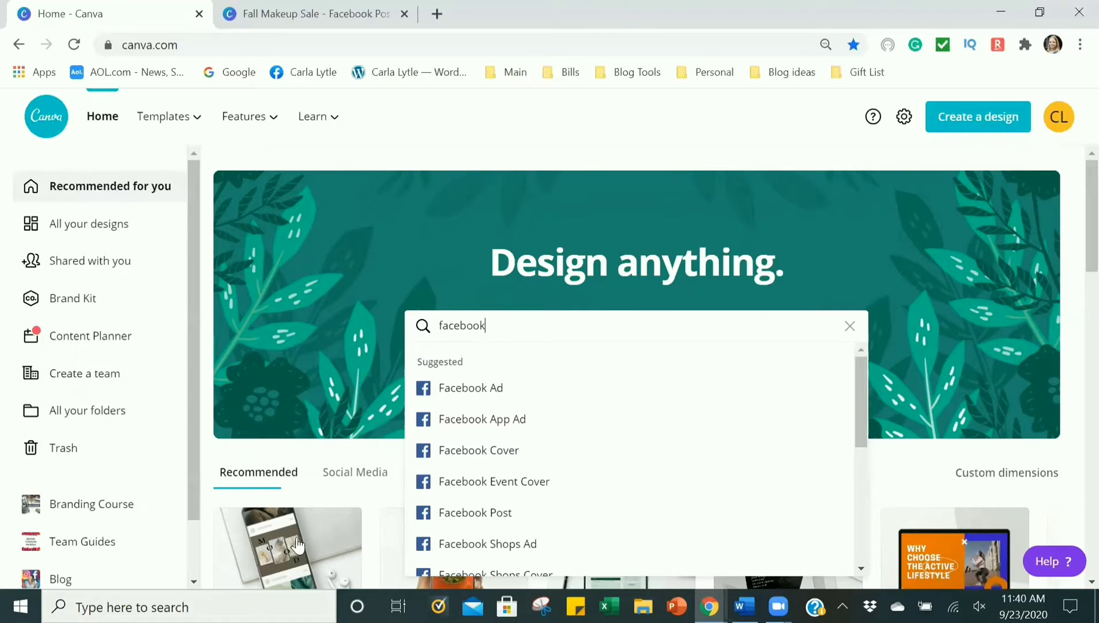
{"action": "left_click", "coordinate": [509, 519]}
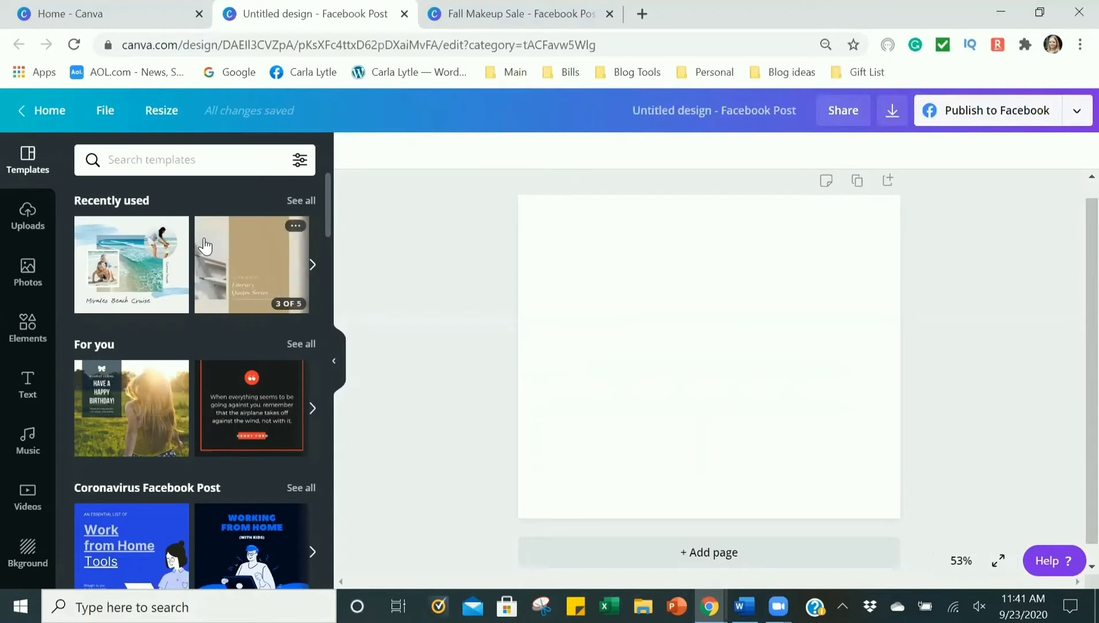
- Browse the Facebook Post template categories down to the general template results
{"action": "scroll", "coordinate": [256, 285], "scroll_direction": "down", "scroll_amount": 9}
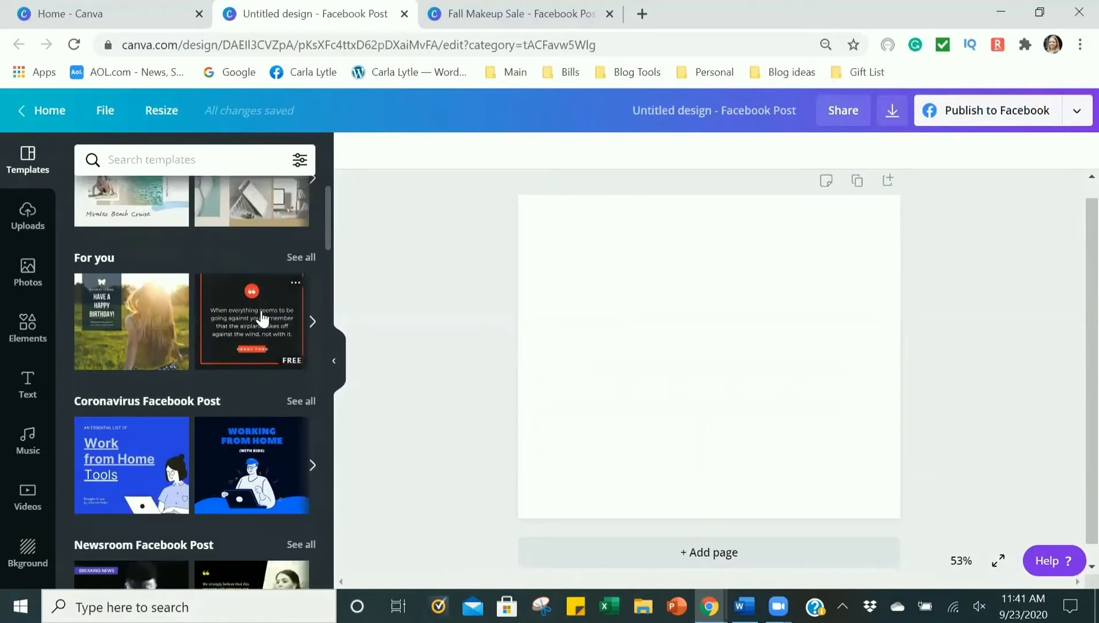
{"action": "scroll", "coordinate": [262, 320], "scroll_direction": "down", "scroll_amount": 5}
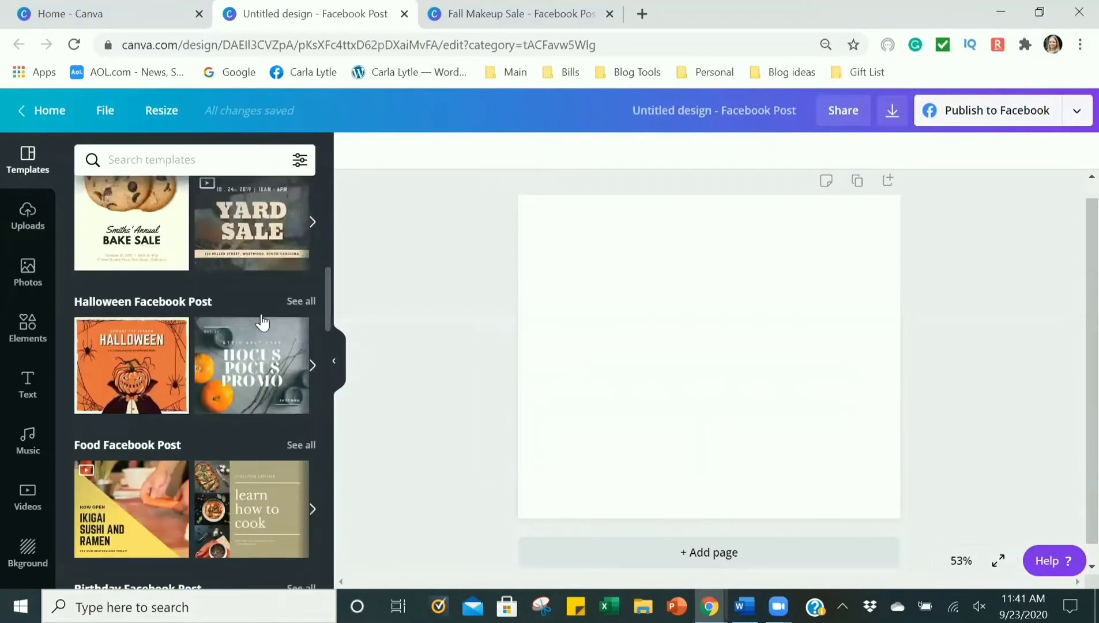
{"action": "scroll", "coordinate": [262, 321], "scroll_direction": "down", "scroll_amount": 3}
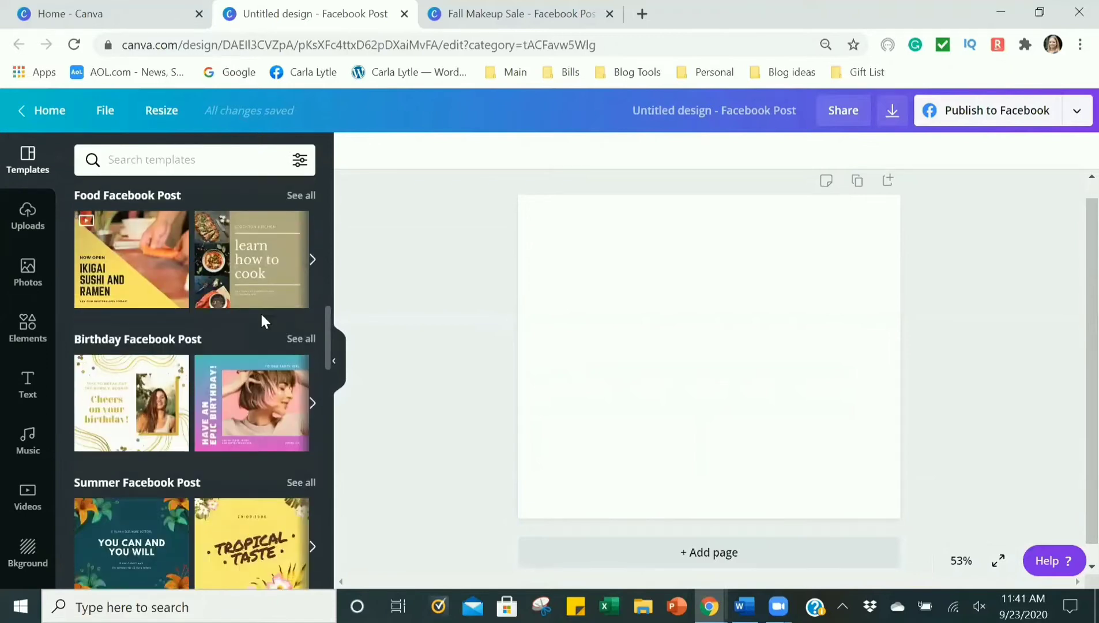
{"action": "scroll", "coordinate": [262, 321], "scroll_direction": "down", "scroll_amount": 4}
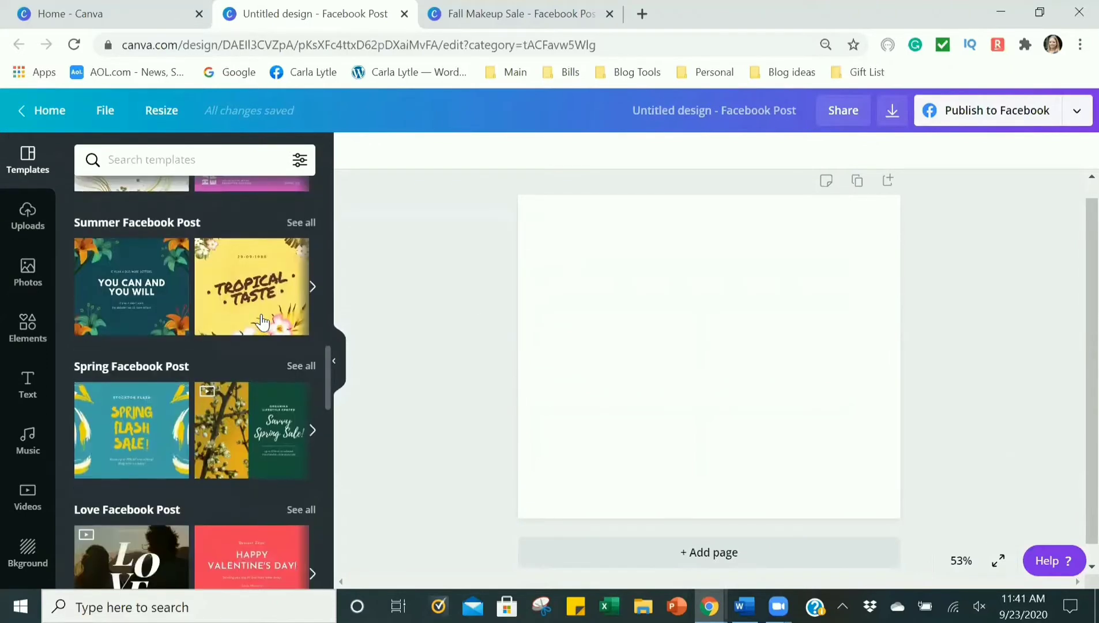
{"action": "scroll", "coordinate": [262, 326], "scroll_direction": "down", "scroll_amount": 8}
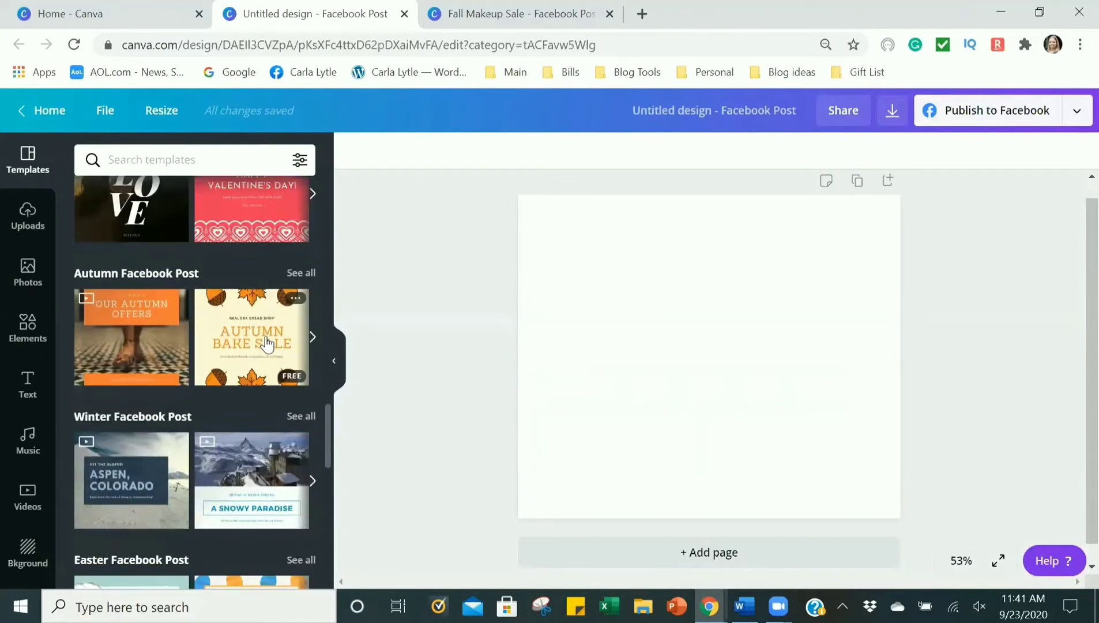
{"action": "scroll", "coordinate": [265, 345], "scroll_direction": "down", "scroll_amount": 10}
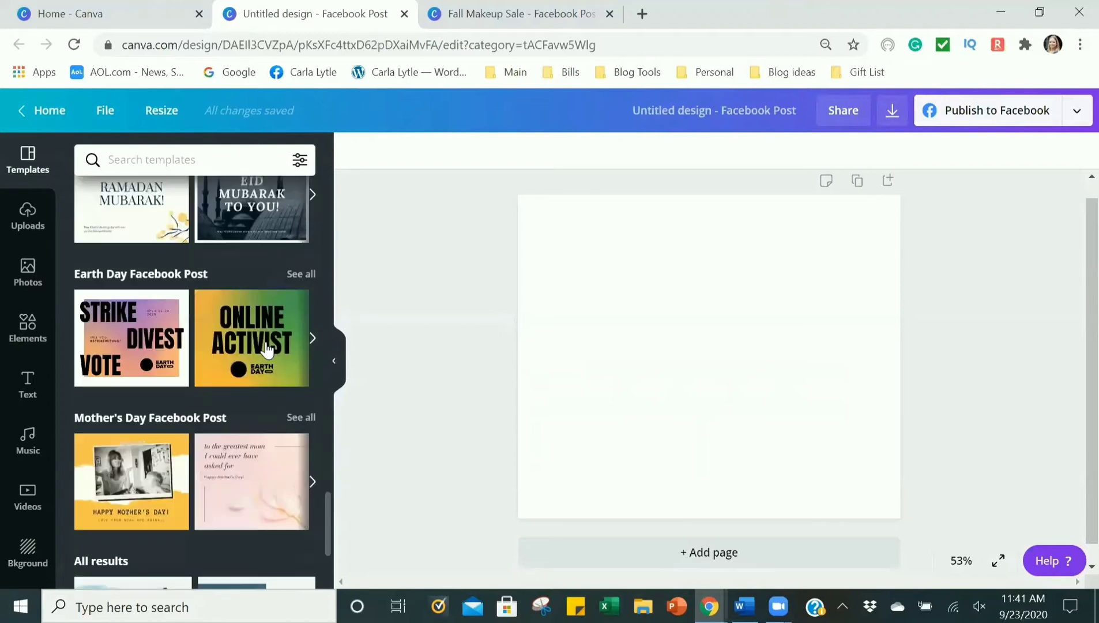
{"action": "scroll", "coordinate": [266, 349], "scroll_direction": "down", "scroll_amount": 2}
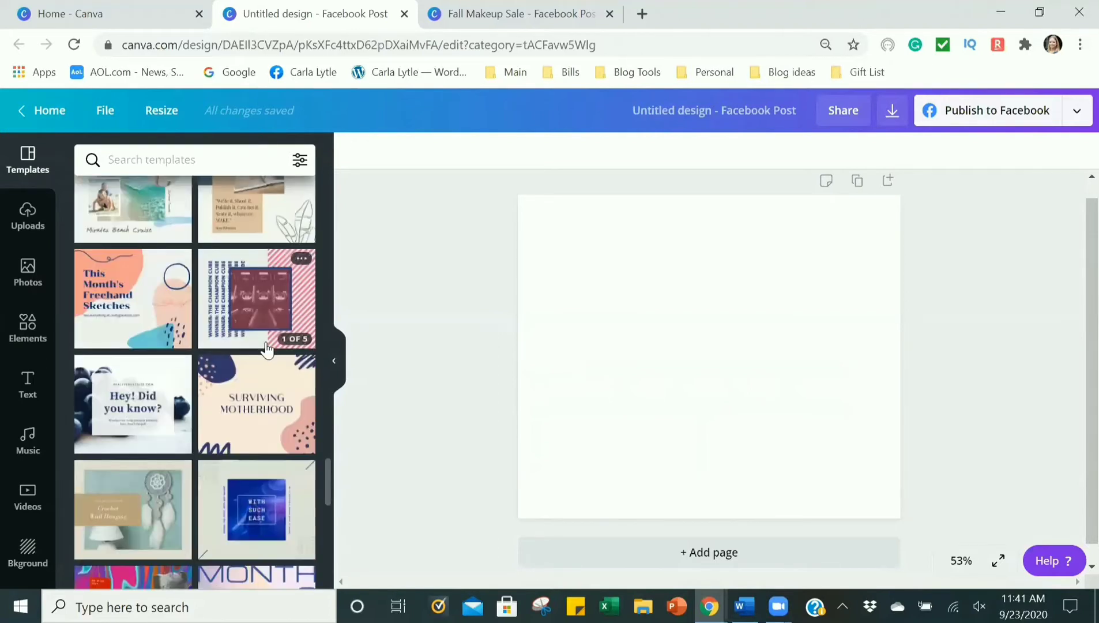
{"action": "scroll", "coordinate": [266, 349], "scroll_direction": "up", "scroll_amount": 2}
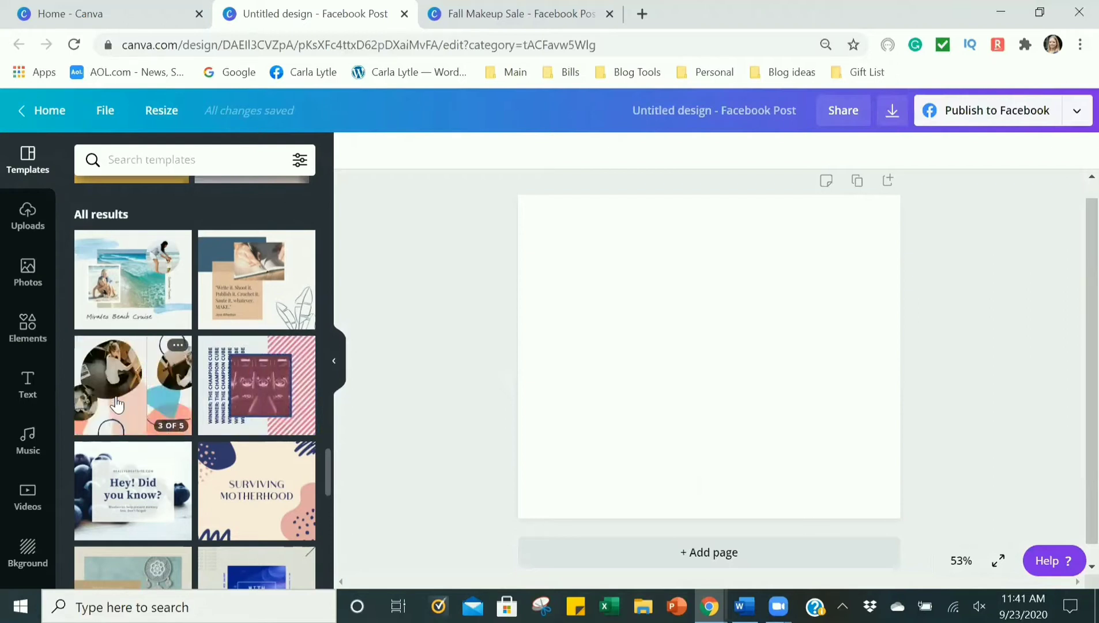
- Try each of the five page layouts of the Blue Brushstroke Moms Influencer set on the page, then close the set
{"action": "left_click", "coordinate": [159, 269]}
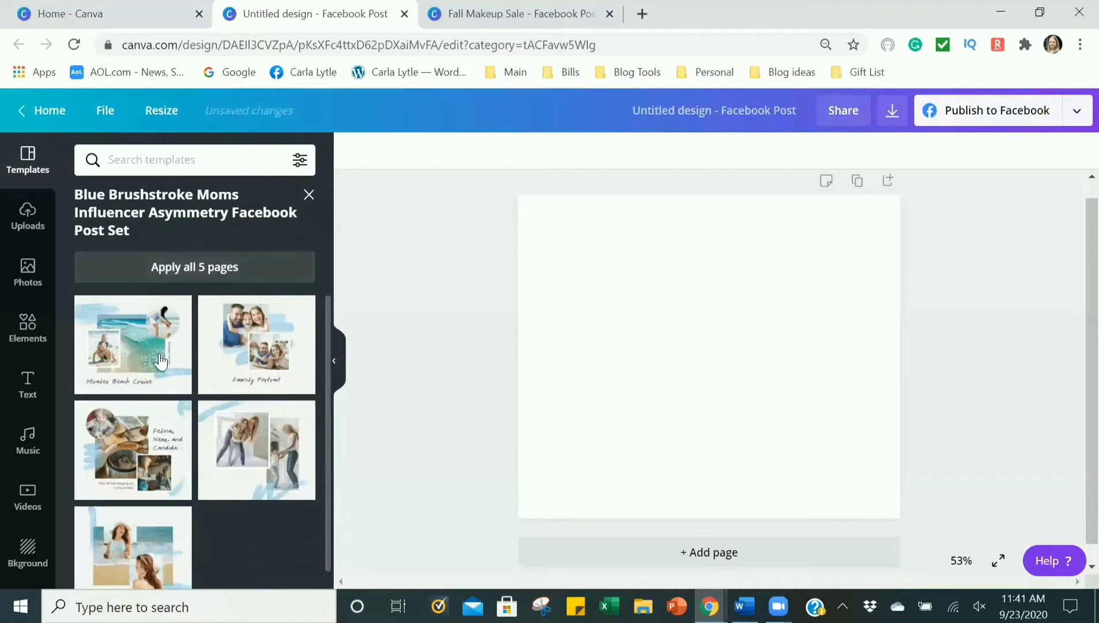
{"action": "left_click", "coordinate": [161, 362]}
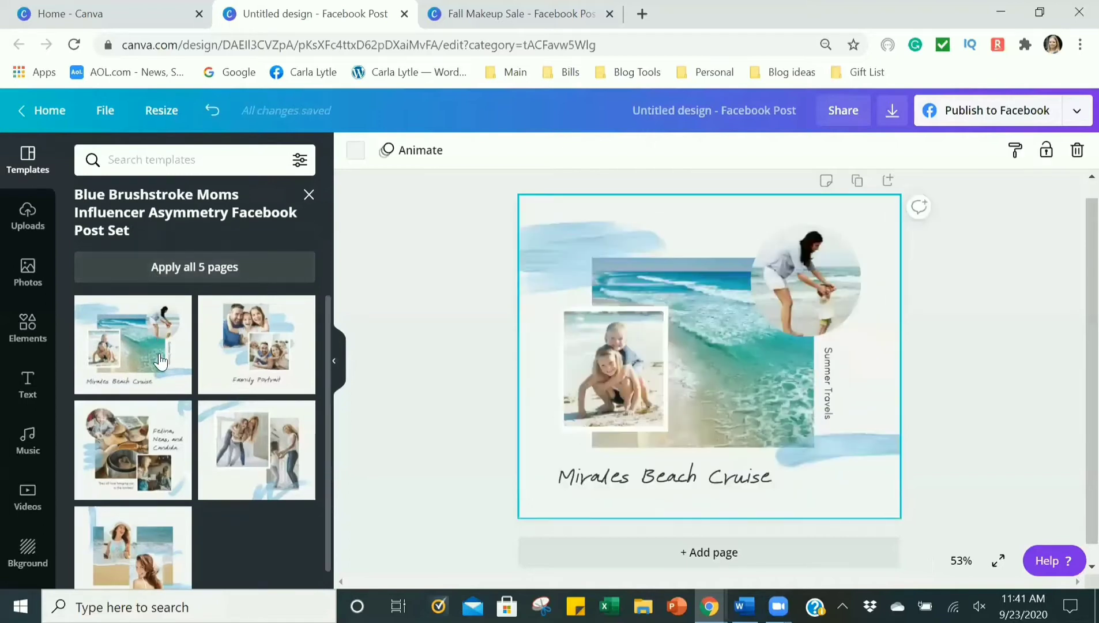
{"action": "left_click", "coordinate": [287, 337]}
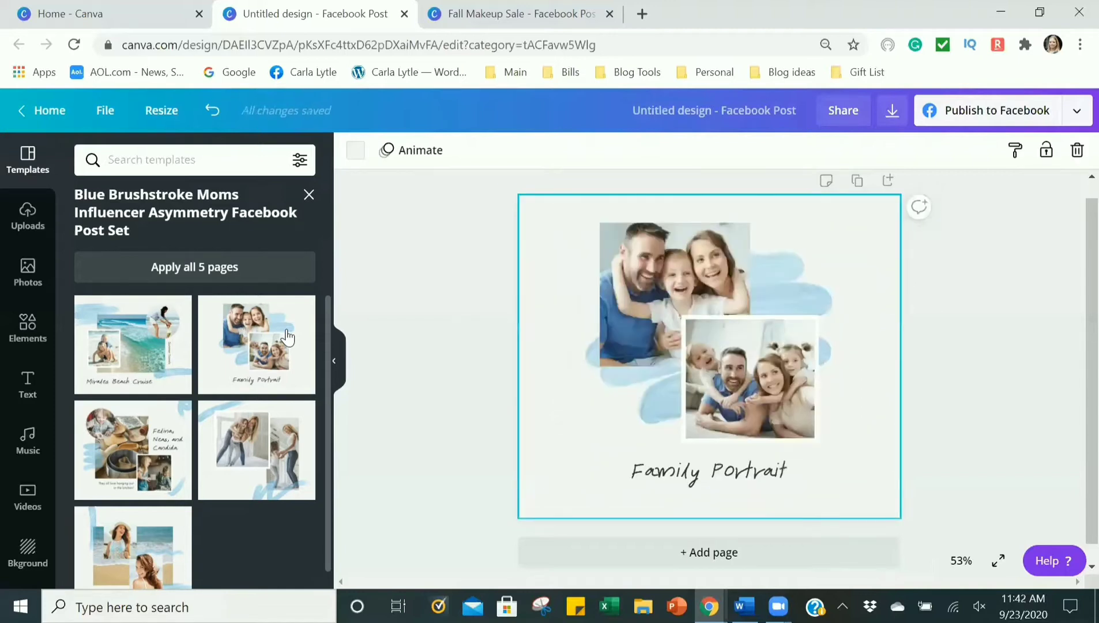
{"action": "left_click", "coordinate": [273, 445]}
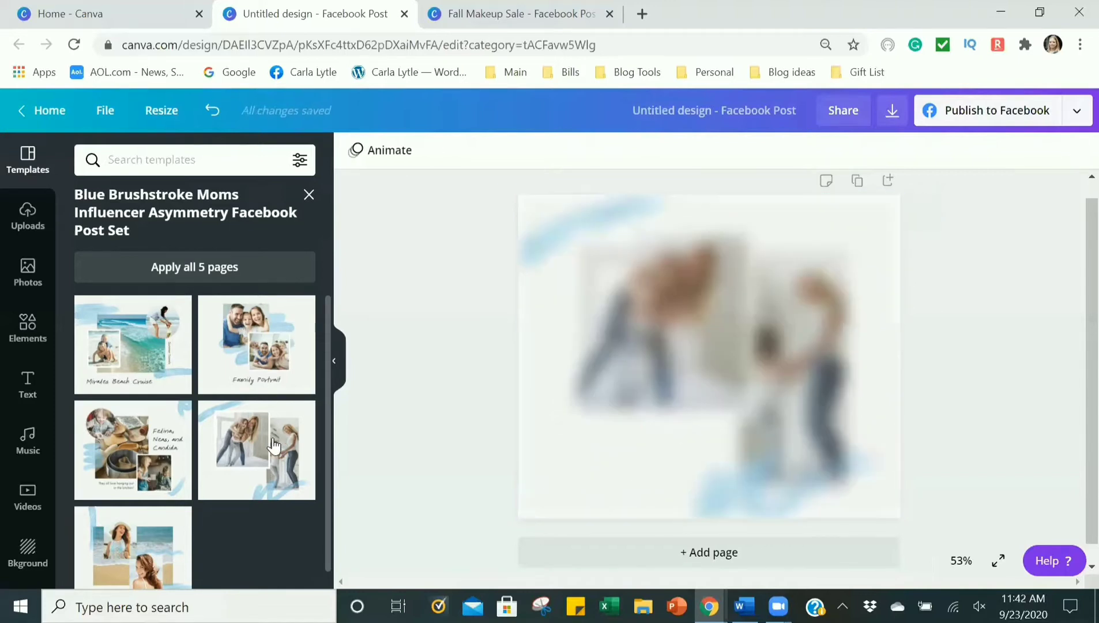
{"action": "left_click", "coordinate": [126, 461]}
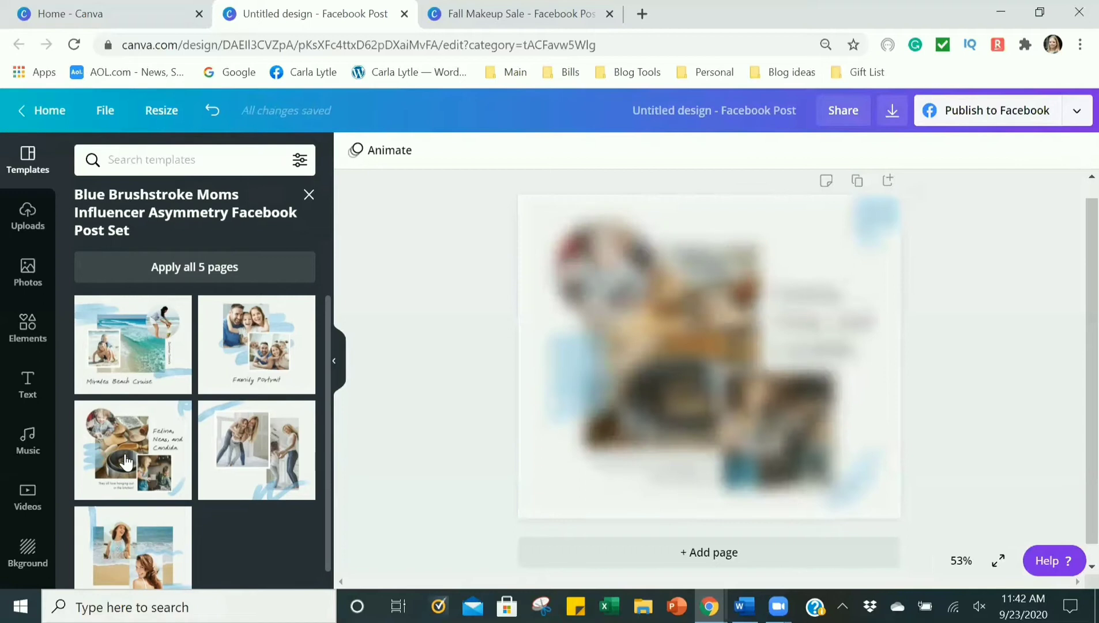
{"action": "left_click", "coordinate": [167, 560]}
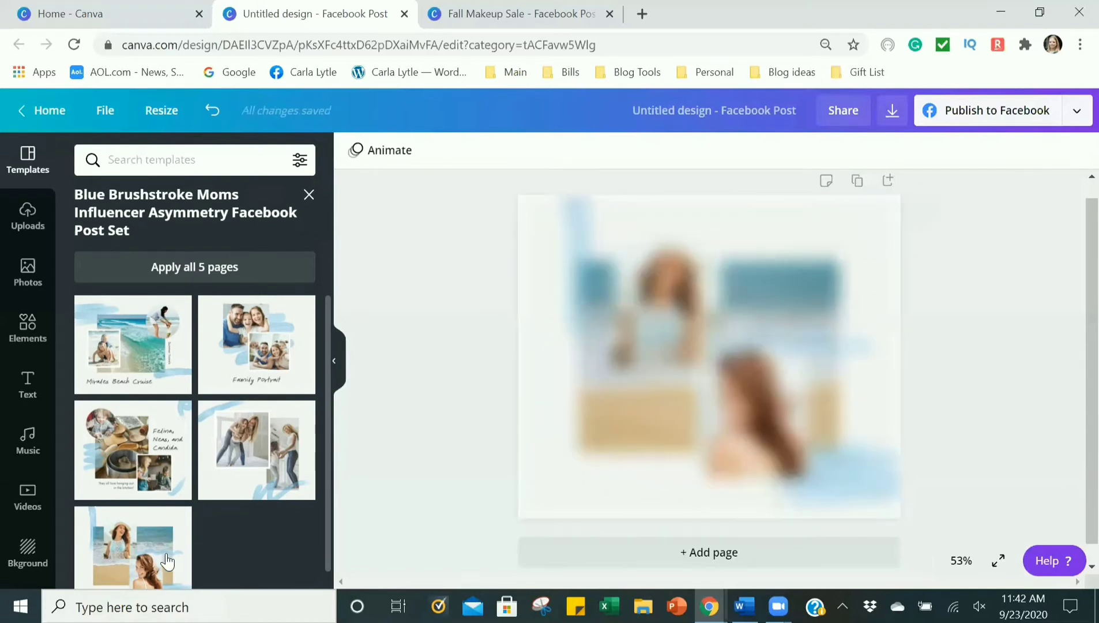
{"action": "left_click", "coordinate": [310, 193]}
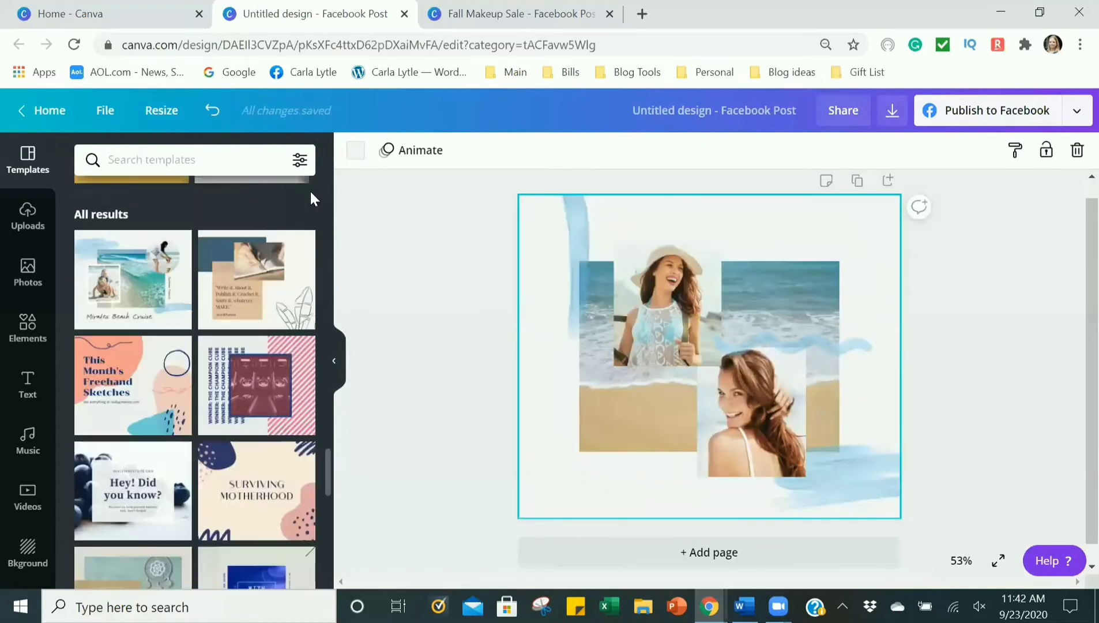
- Try several page layouts of the Pink and Blue Abstract Artists Influencer set, ending with "My Drawing Process", and close the set
{"action": "left_click", "coordinate": [128, 390]}
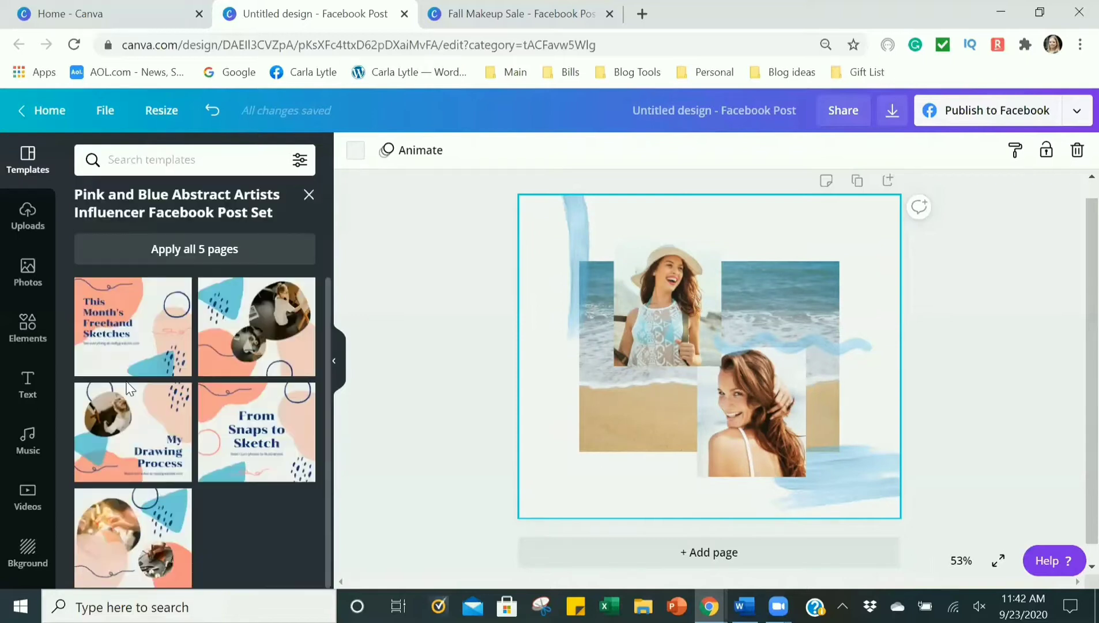
{"action": "left_click", "coordinate": [143, 337]}
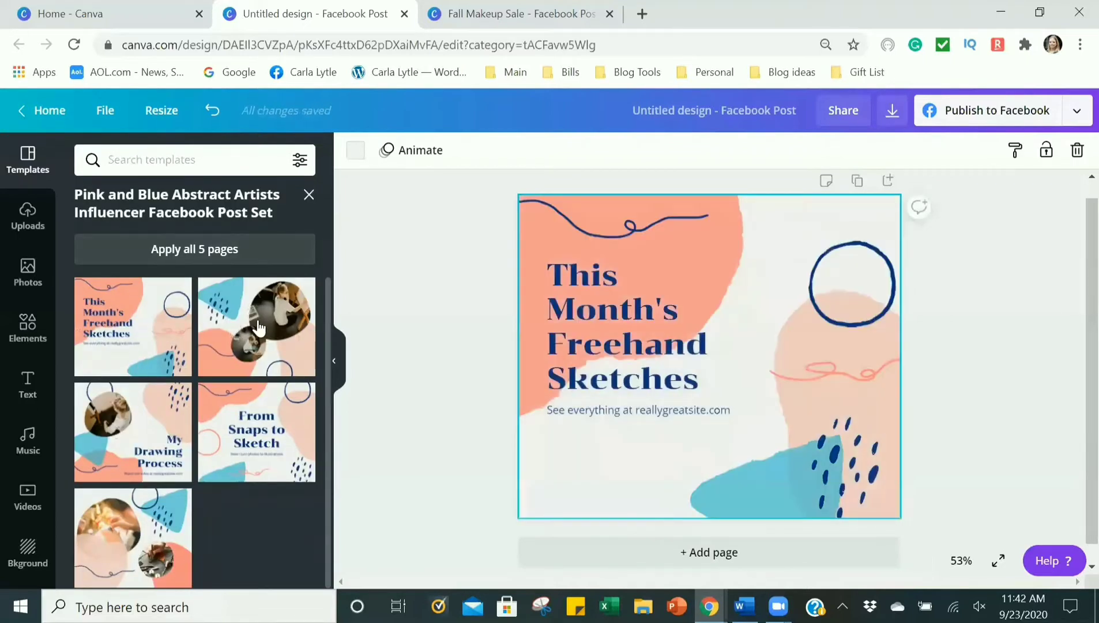
{"action": "left_click", "coordinate": [258, 327]}
{"action": "left_click", "coordinate": [268, 428]}
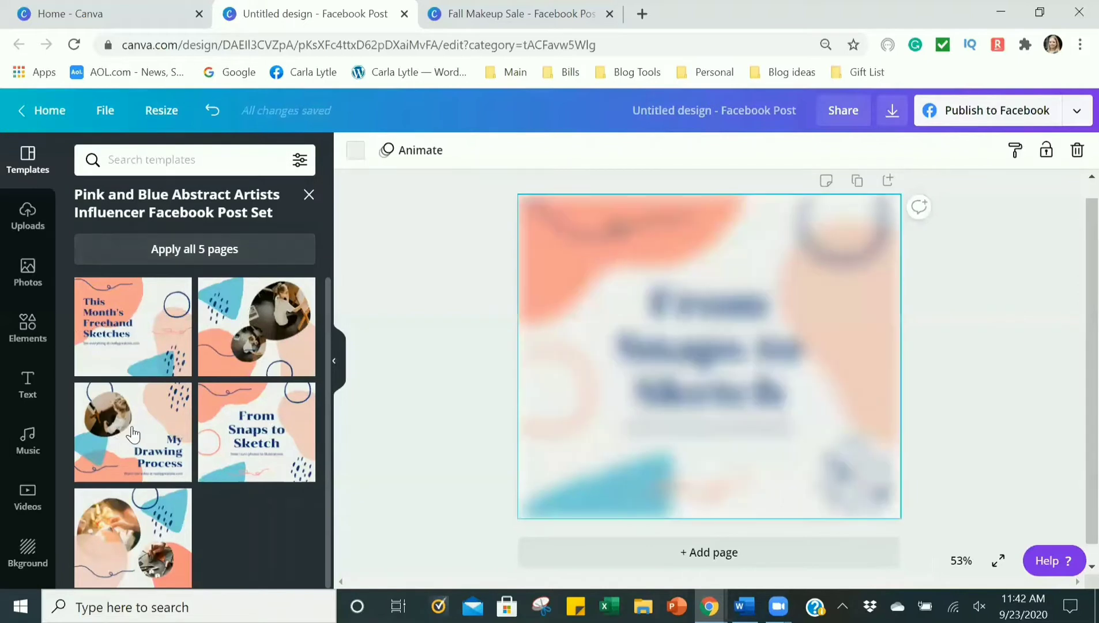
{"action": "left_click", "coordinate": [133, 434]}
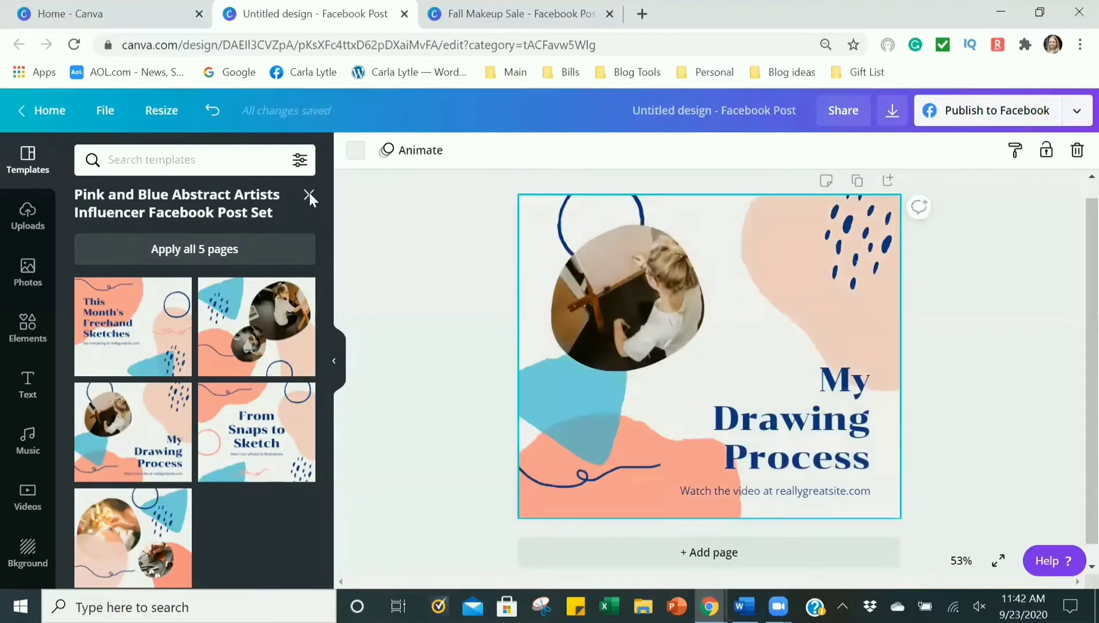
{"action": "left_click", "coordinate": [309, 195]}
- Apply the "Our Autumn Offers" video template from the Autumn Facebook Post category and preview its video
{"action": "scroll", "coordinate": [210, 314], "scroll_direction": "up", "scroll_amount": 5}
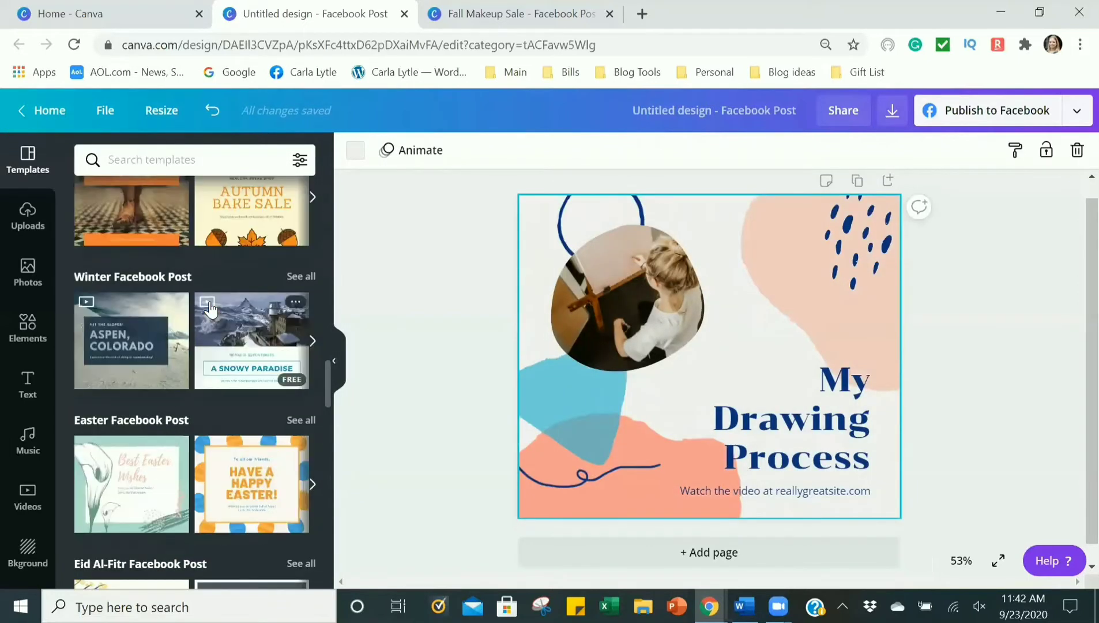
{"action": "left_click", "coordinate": [133, 347]}
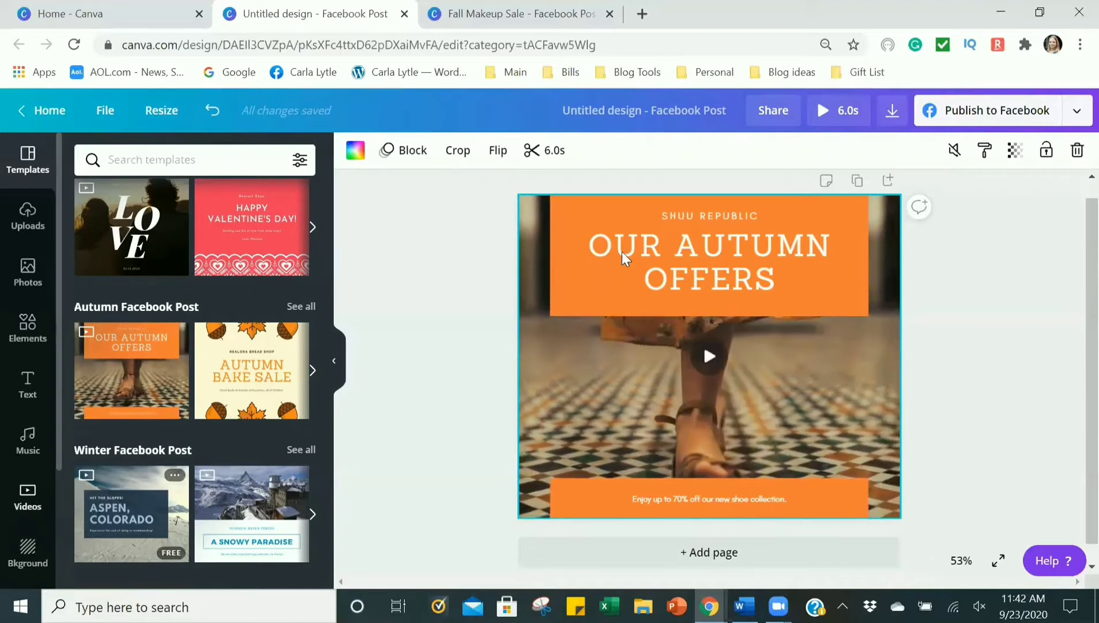
{"action": "left_click", "coordinate": [710, 363]}
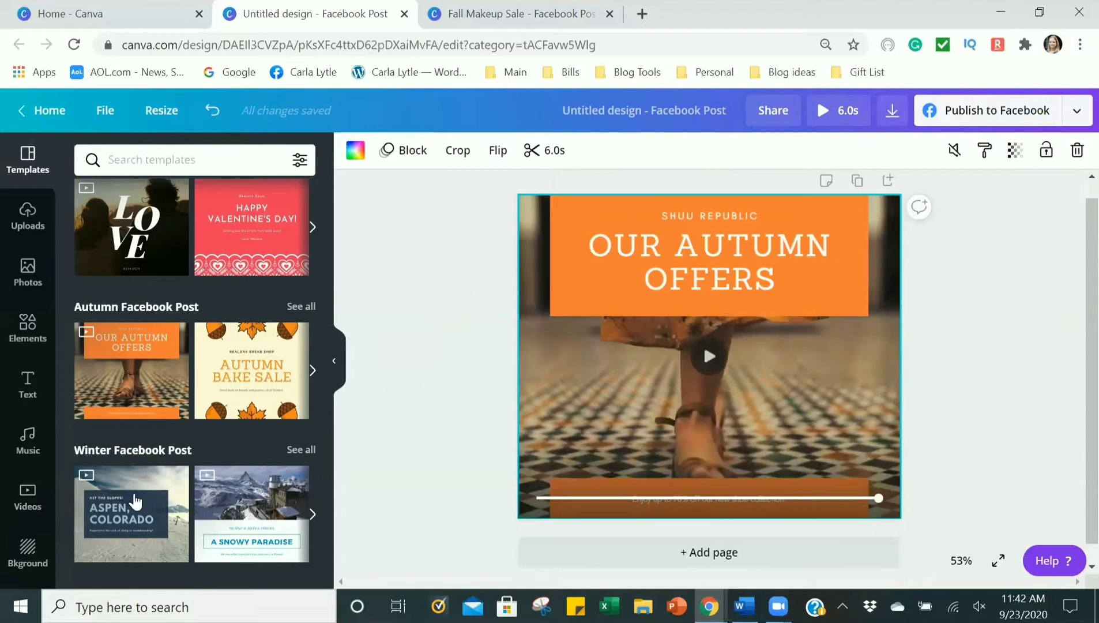
- Replace the template's background video with the 10-second brown skirt clip from the Fashion videos
{"action": "left_click", "coordinate": [28, 501]}
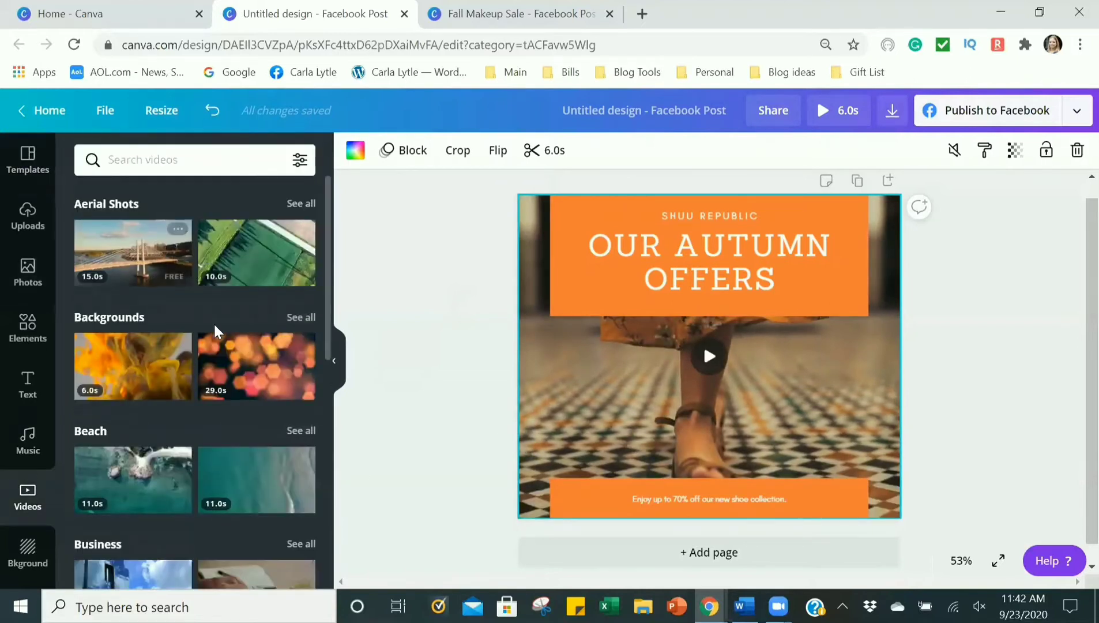
{"action": "scroll", "coordinate": [215, 333], "scroll_direction": "down", "scroll_amount": 6}
{"action": "scroll", "coordinate": [216, 333], "scroll_direction": "down", "scroll_amount": 3}
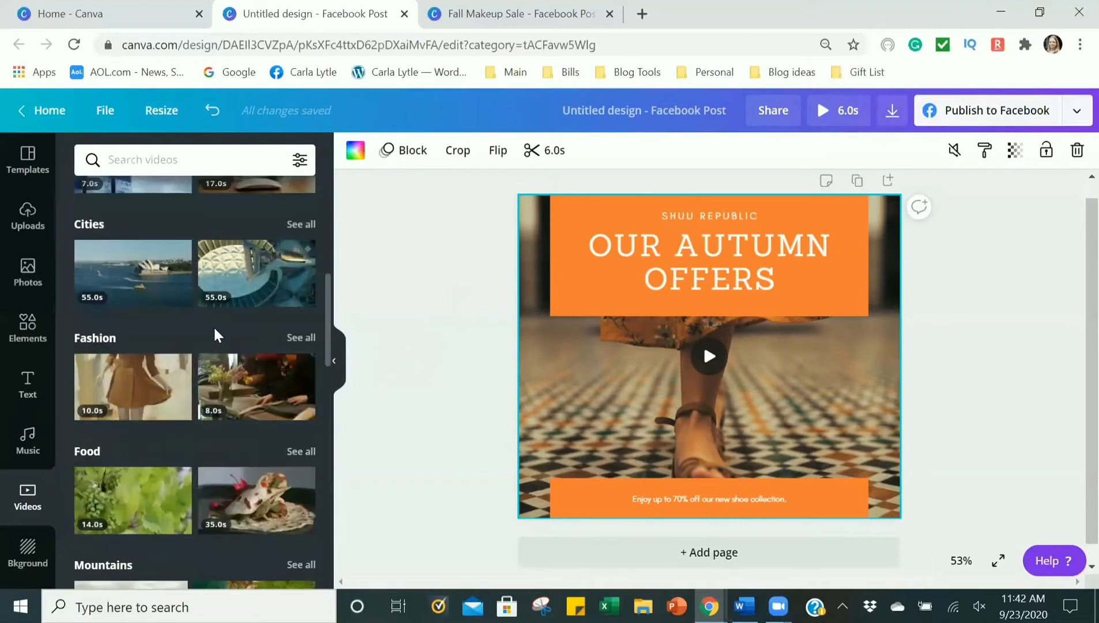
{"action": "left_click_drag", "start_coordinate": [116, 300], "coordinate": [500, 362]}
{"action": "left_click_drag", "start_coordinate": [133, 300], "coordinate": [522, 367]}
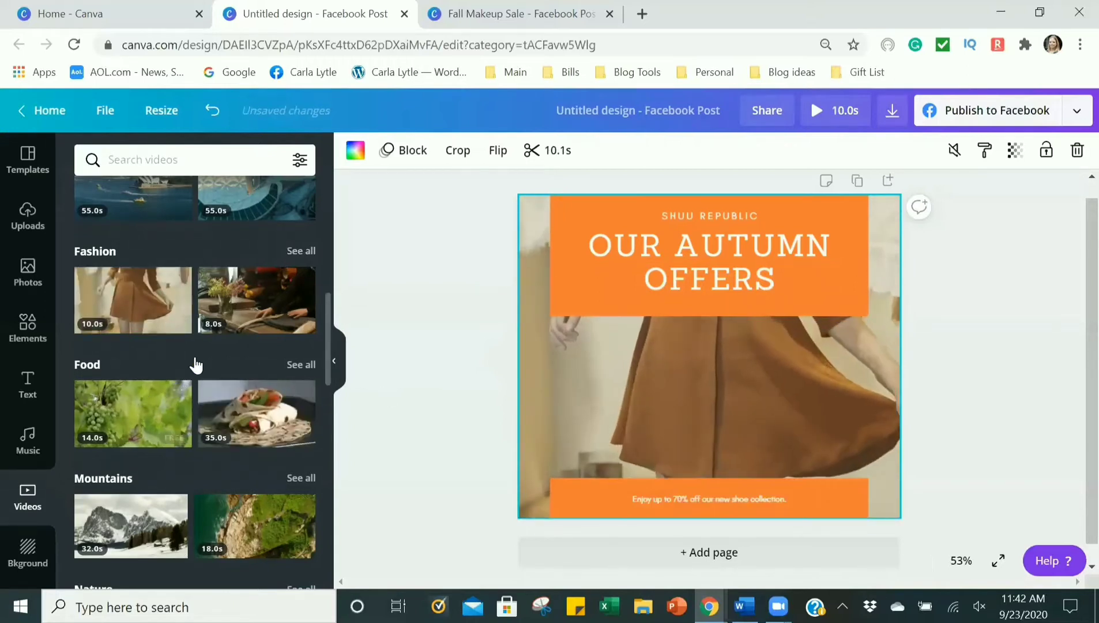
- Replace the background video with the 12-second autumn forest clip from the Nature videos
{"action": "scroll", "coordinate": [240, 419], "scroll_direction": "down", "scroll_amount": 1}
{"action": "scroll", "coordinate": [239, 419], "scroll_direction": "down", "scroll_amount": 2}
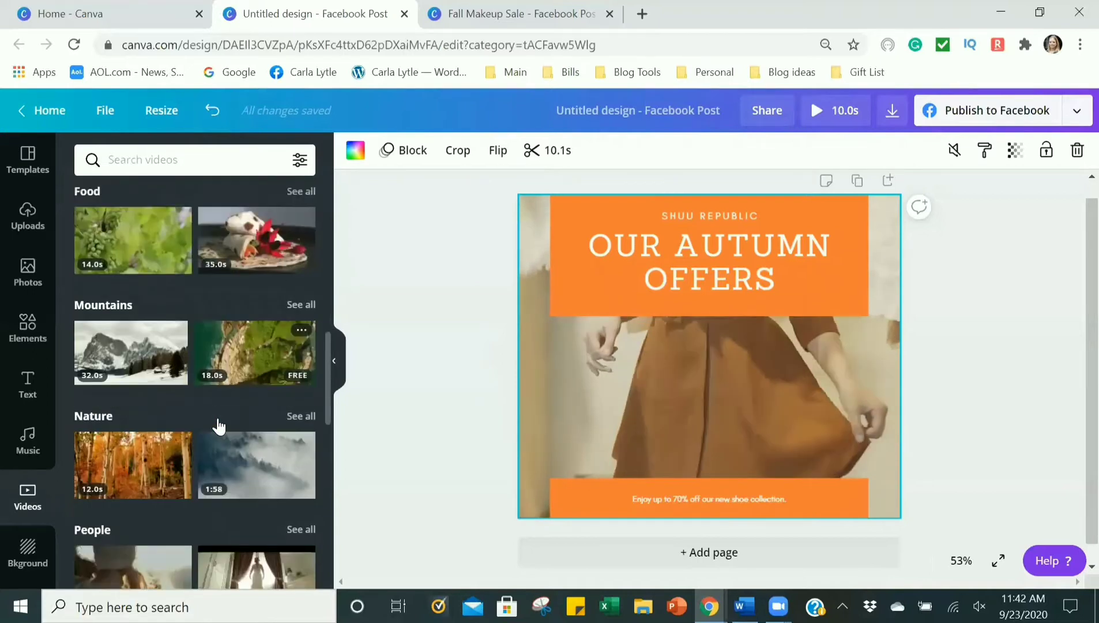
{"action": "left_click_drag", "start_coordinate": [191, 438], "coordinate": [526, 340]}
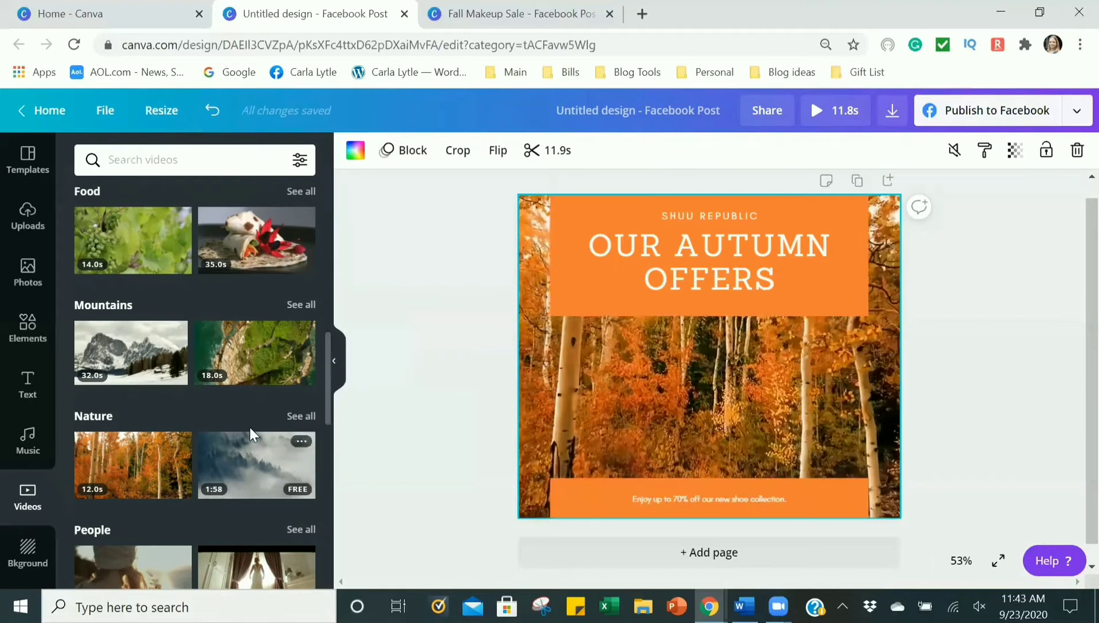
- Replace the background video with the 8-second sunset-over-hills clip from the Sunrise videos
{"action": "scroll", "coordinate": [254, 432], "scroll_direction": "down", "scroll_amount": 8}
{"action": "scroll", "coordinate": [255, 434], "scroll_direction": "down", "scroll_amount": 10}
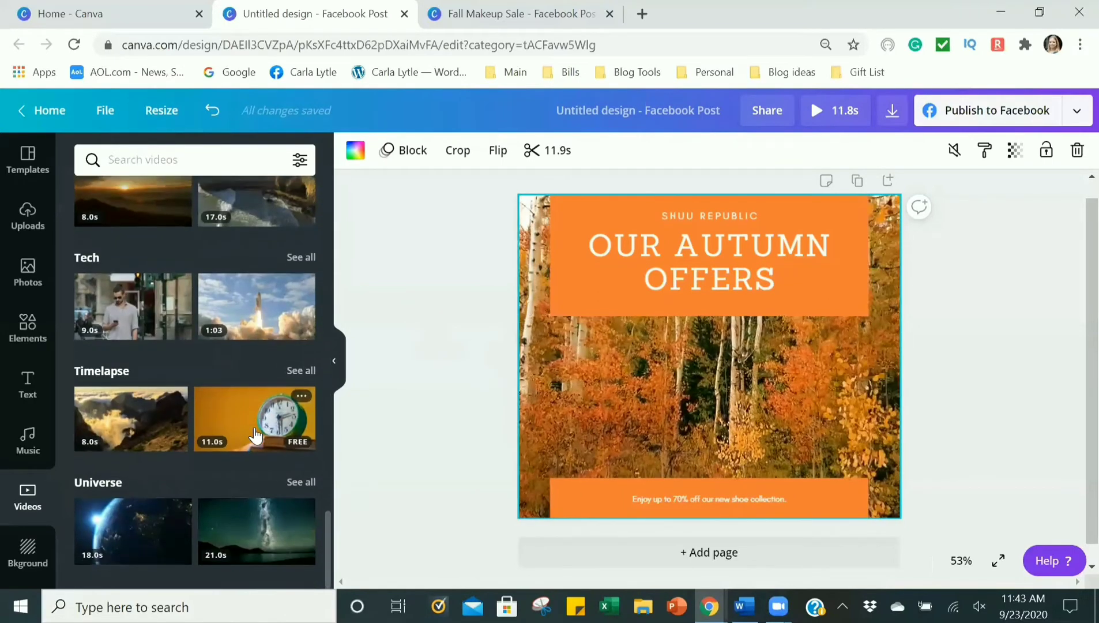
{"action": "scroll", "coordinate": [255, 435], "scroll_direction": "up", "scroll_amount": 4}
{"action": "left_click_drag", "start_coordinate": [142, 437], "coordinate": [544, 366]}
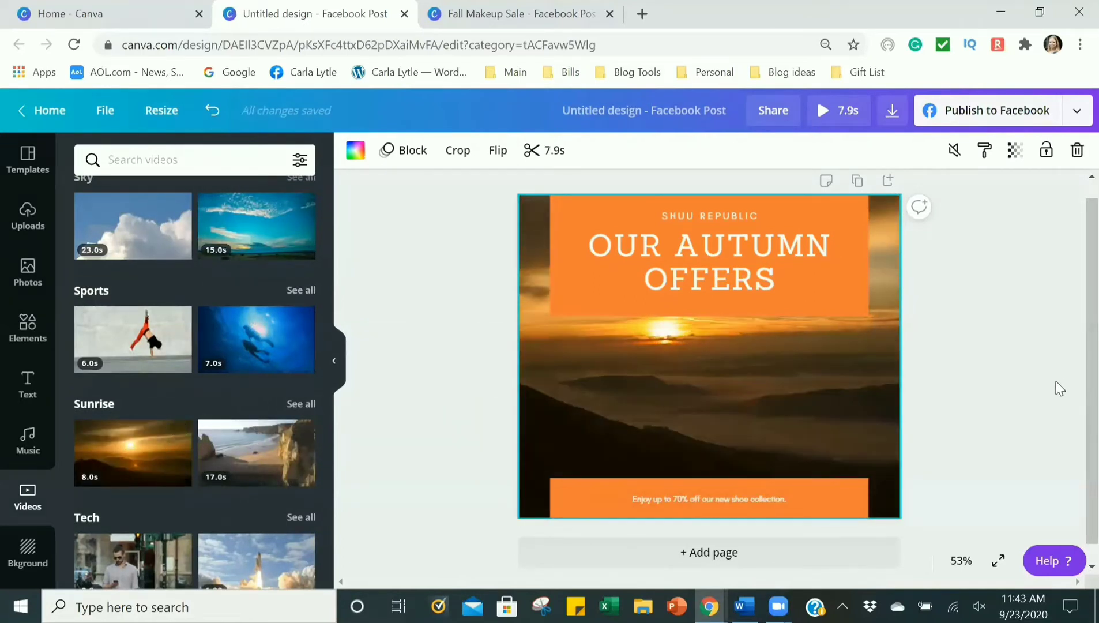
- Search the stock videos for "makeup" and replace the background video with the 7-second clip of makeup being applied with a brush
{"action": "scroll", "coordinate": [245, 322], "scroll_direction": "up", "scroll_amount": 10}
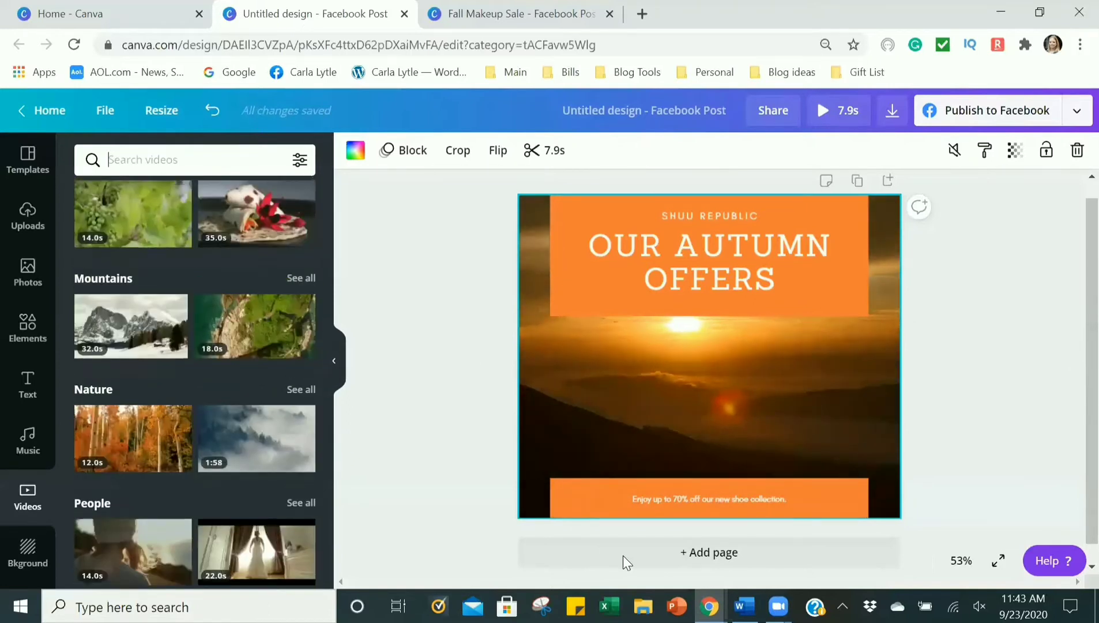
{"action": "type", "text": "makeup"}
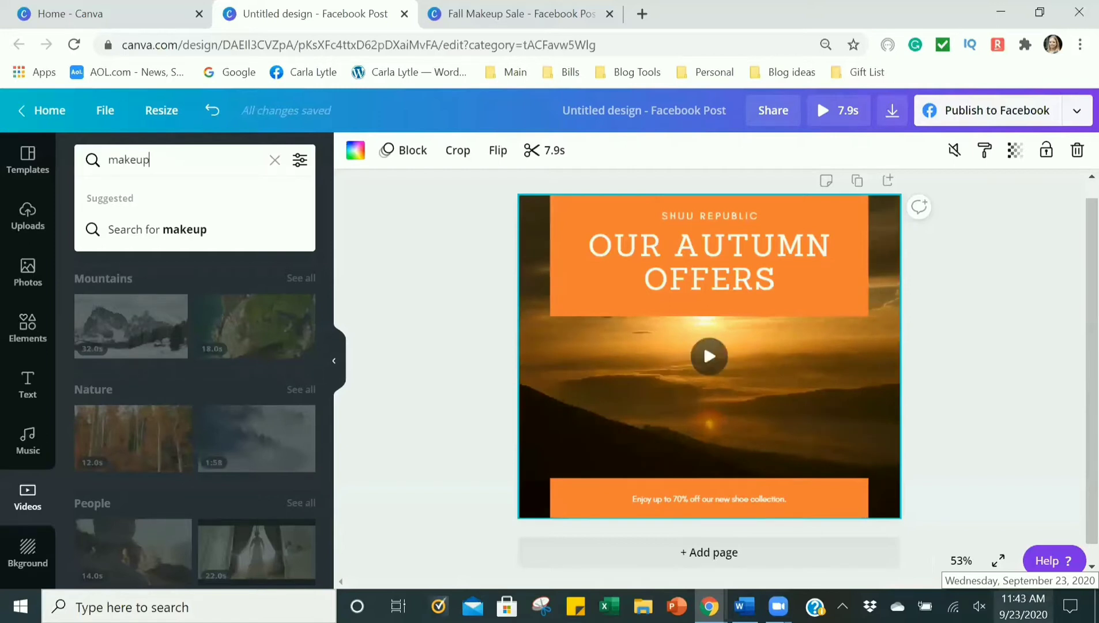
{"action": "key", "text": "Return"}
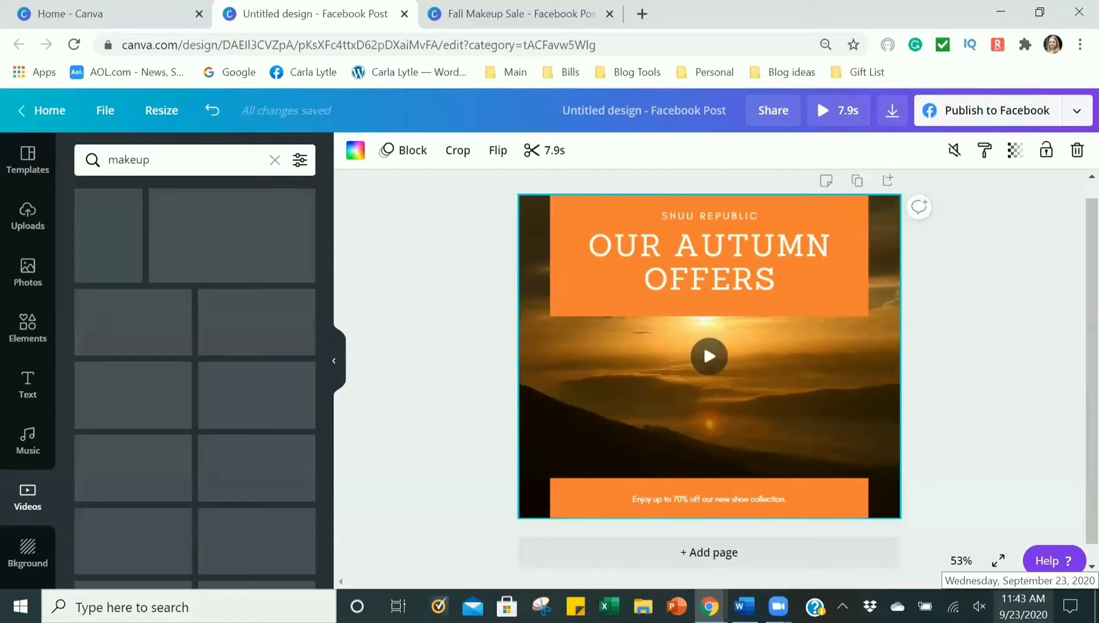
{"action": "left_click_drag", "start_coordinate": [240, 338], "coordinate": [532, 333]}
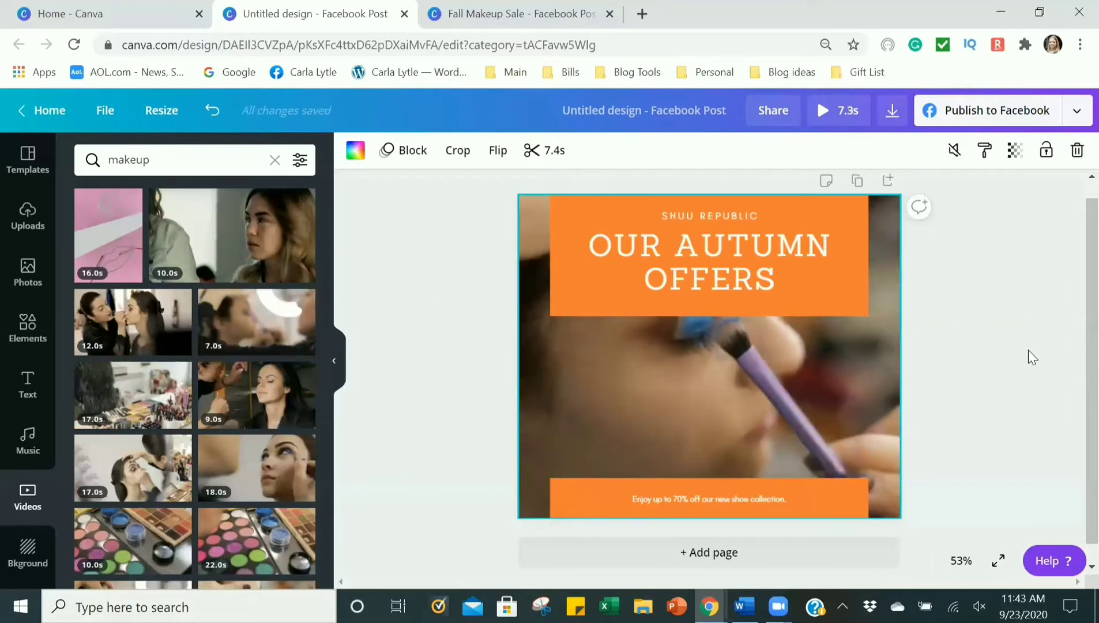
- Replace the background video with the 9-second eye makeup clip and delete the orange block behind the heading
{"action": "left_click_drag", "start_coordinate": [244, 406], "coordinate": [541, 376]}
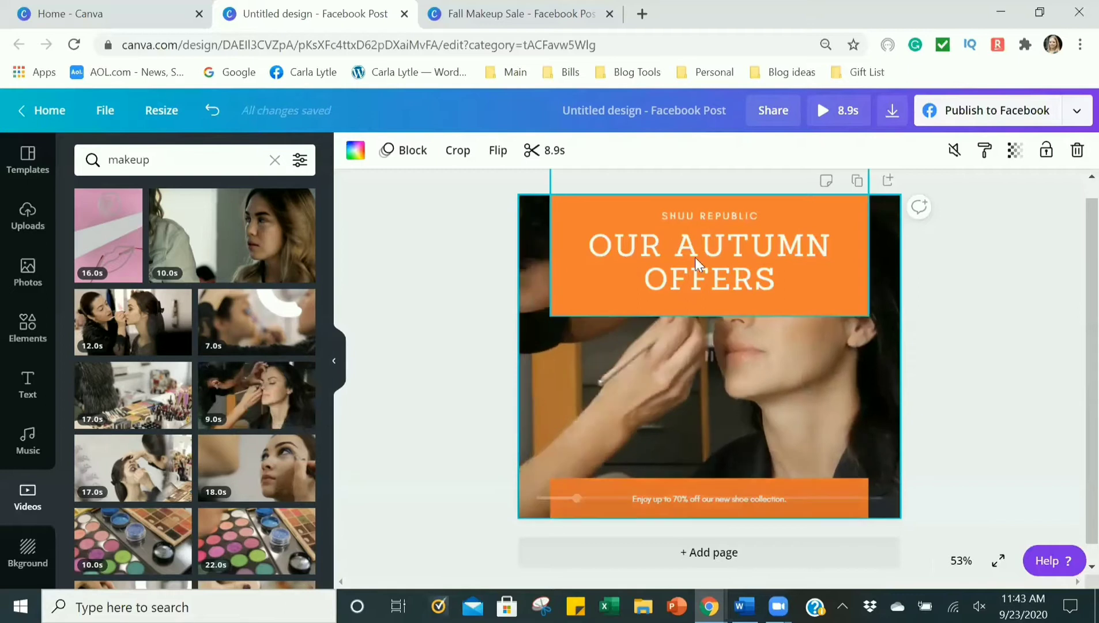
{"action": "left_click", "coordinate": [571, 303]}
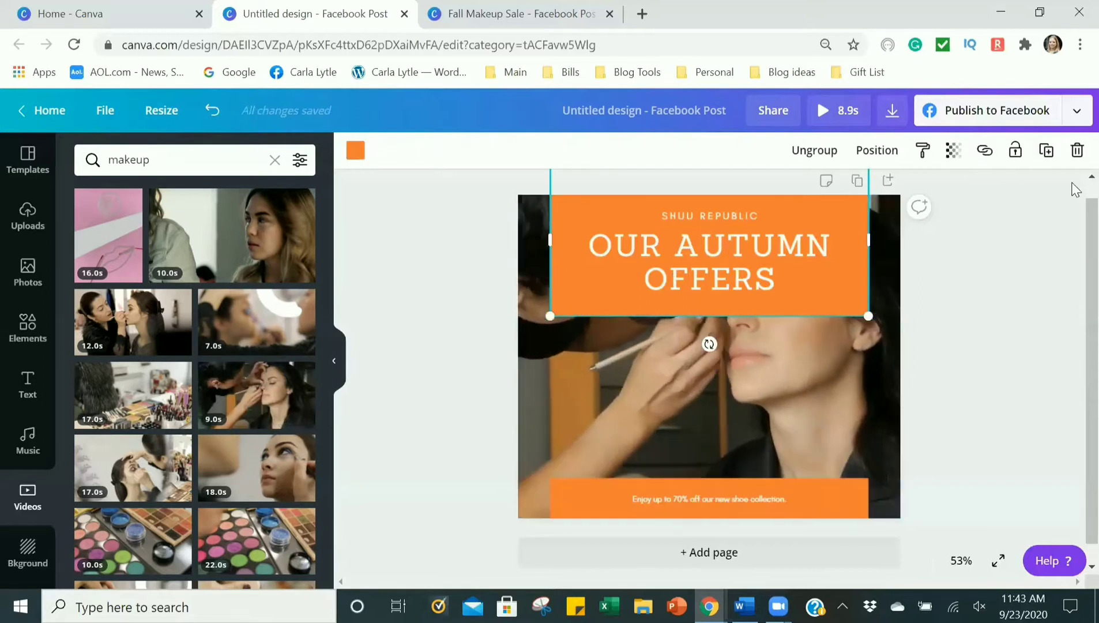
{"action": "left_click", "coordinate": [1077, 151]}
{"action": "left_click", "coordinate": [1038, 190]}
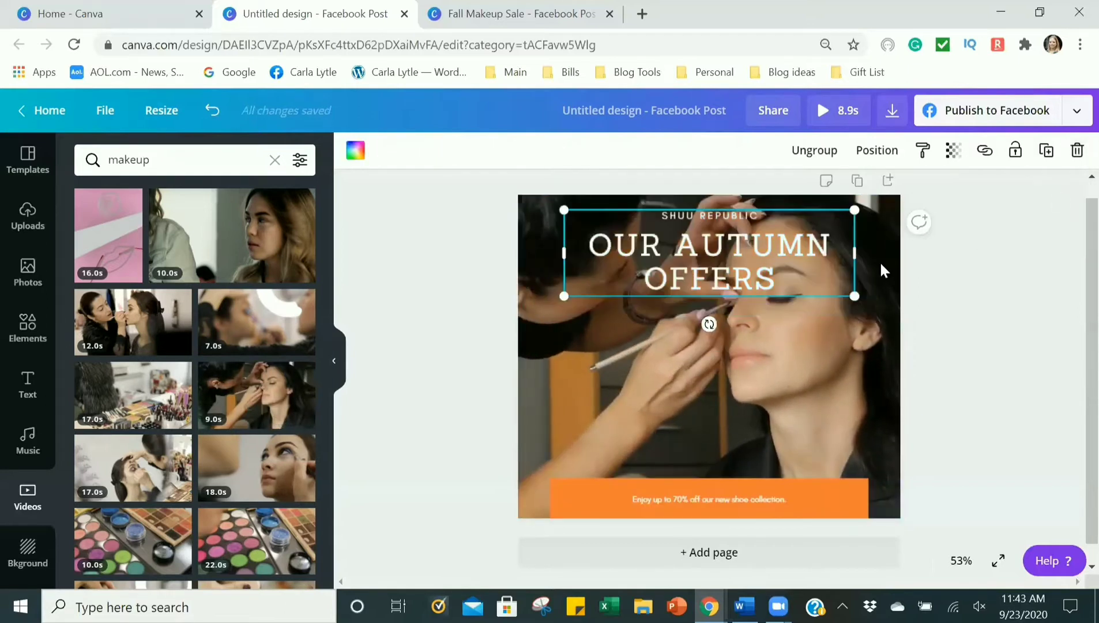
- Move the heading group to the lower part of the design and delete the orange banner group with the shoe collection text
{"action": "left_click", "coordinate": [796, 213]}
{"action": "left_click_drag", "start_coordinate": [775, 292], "coordinate": [776, 462]}
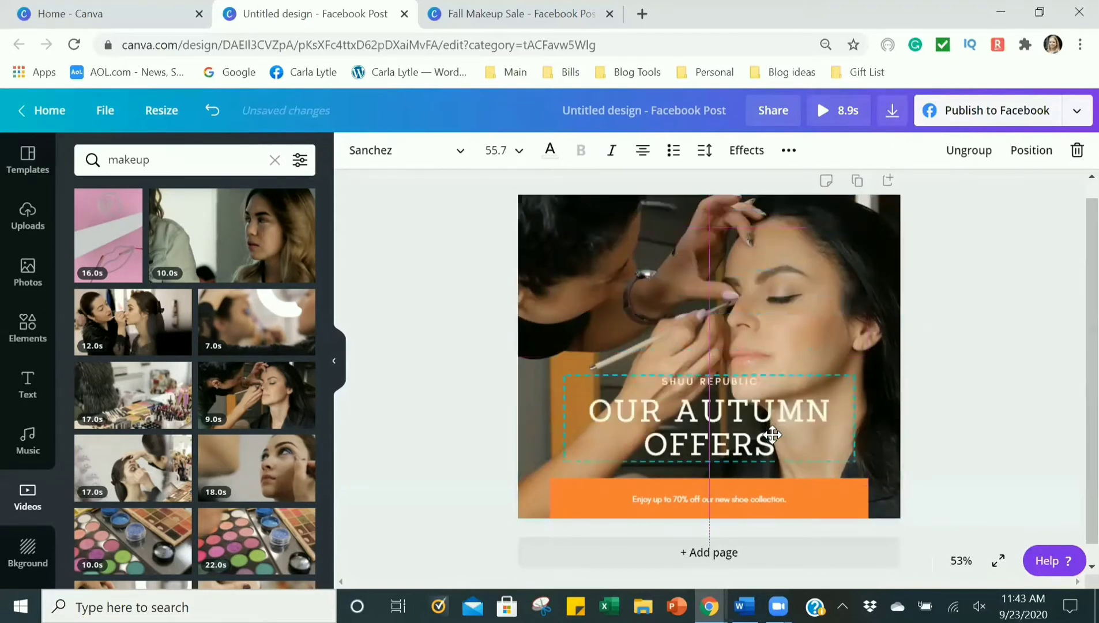
{"action": "left_click", "coordinate": [810, 518]}
{"action": "left_click", "coordinate": [1077, 151]}
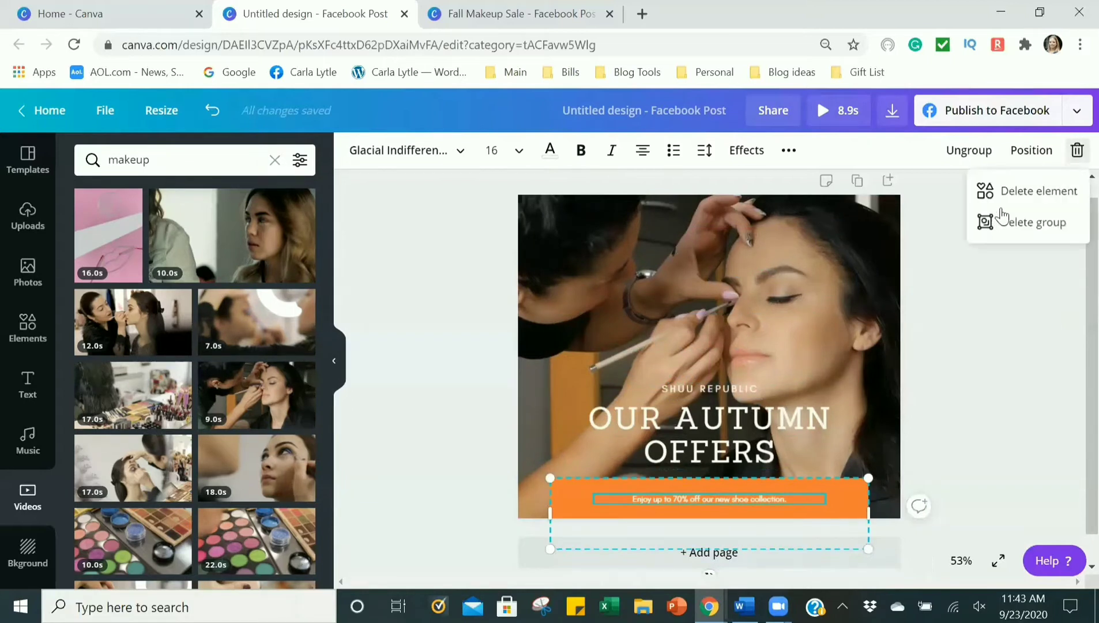
{"action": "left_click", "coordinate": [1002, 222]}
{"action": "left_click_drag", "start_coordinate": [701, 443], "coordinate": [701, 477]}
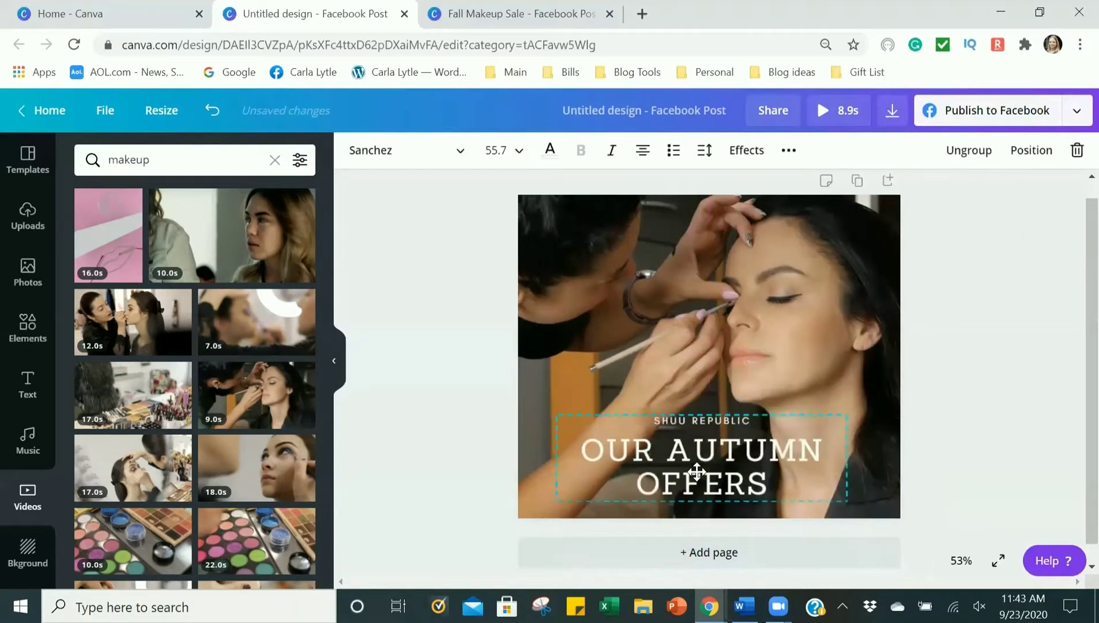
- Replace the background video with the 16-second pink neon lips clip and move the heading group to the upper part of the design
{"action": "left_click", "coordinate": [717, 355]}
{"action": "left_click", "coordinate": [709, 356]}
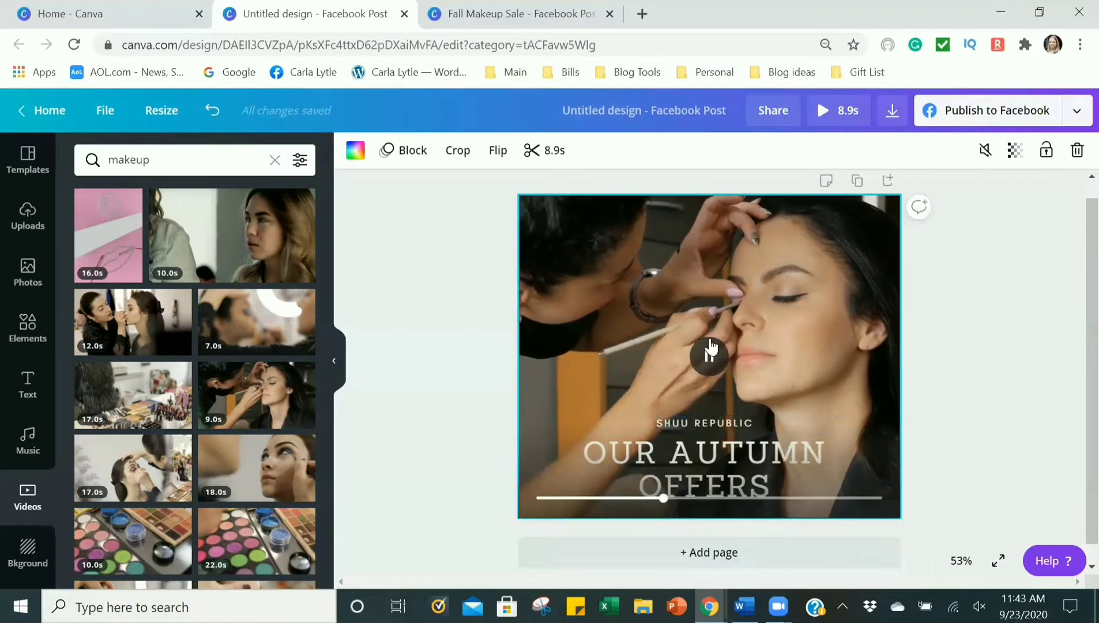
{"action": "left_click_drag", "start_coordinate": [111, 259], "coordinate": [613, 207]}
{"action": "left_click_drag", "start_coordinate": [794, 439], "coordinate": [798, 257]}
- Reposition the pink clip within its crop so the neon lips sit fully inside the frame, and play it
{"action": "double_click", "coordinate": [807, 460]}
{"action": "left_click_drag", "start_coordinate": [805, 459], "coordinate": [802, 281]}
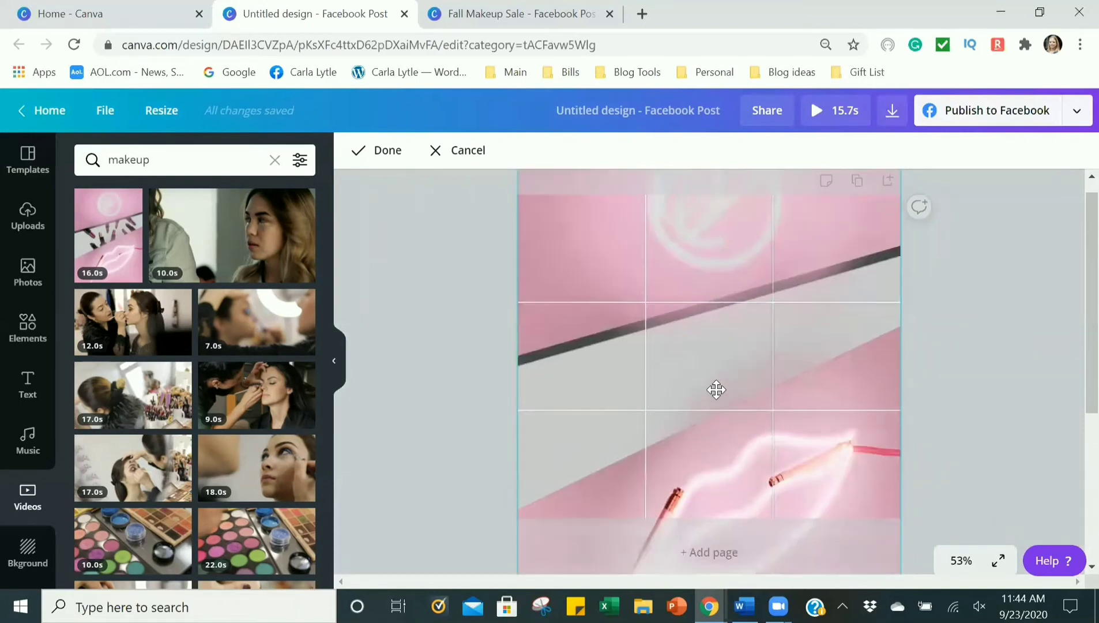
{"action": "left_click", "coordinate": [381, 151]}
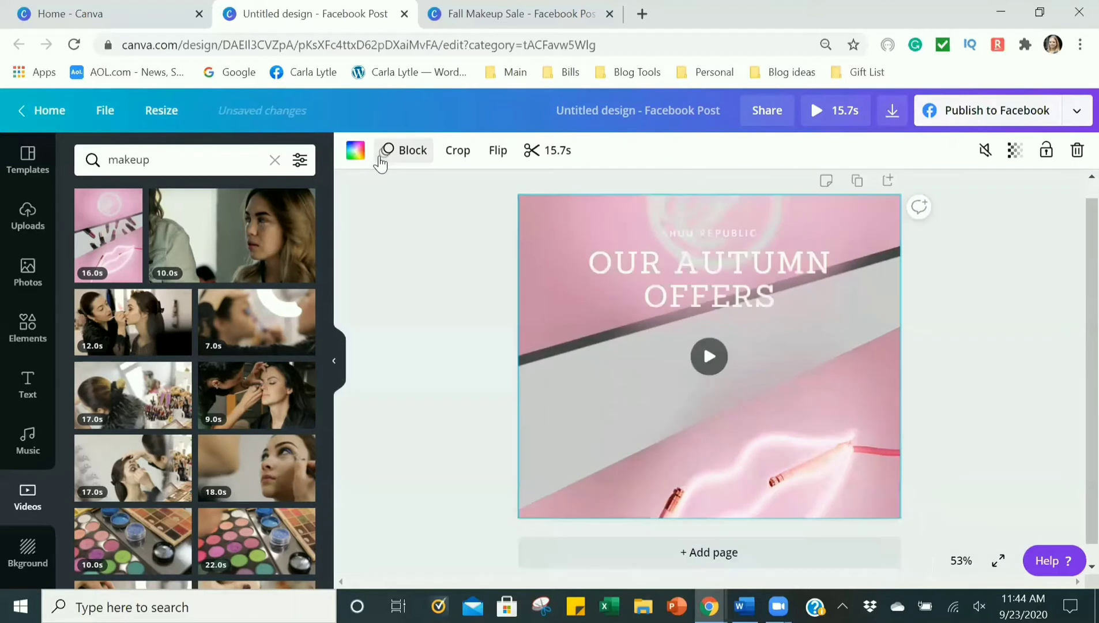
{"action": "double_click", "coordinate": [841, 431]}
{"action": "left_click_drag", "start_coordinate": [841, 431], "coordinate": [847, 279]}
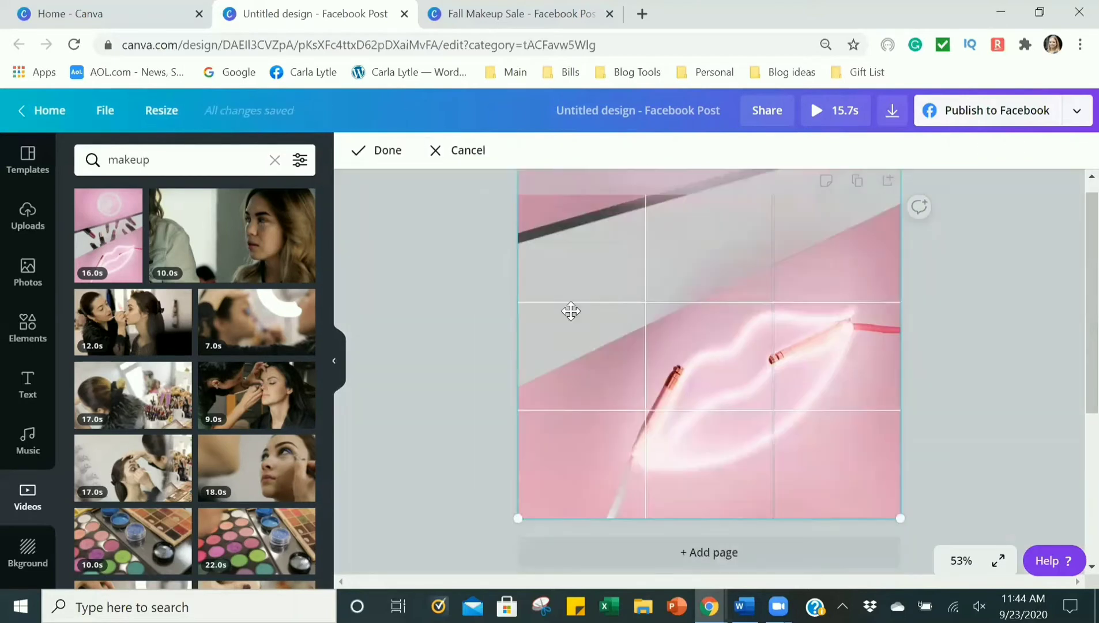
{"action": "left_click", "coordinate": [383, 151]}
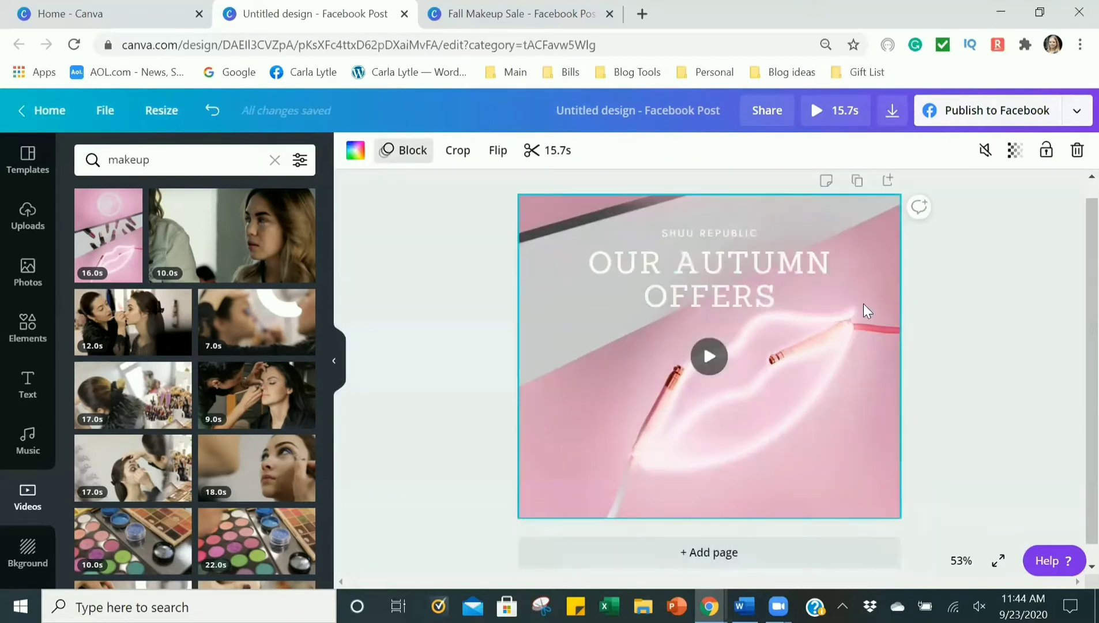
{"action": "left_click", "coordinate": [709, 356]}
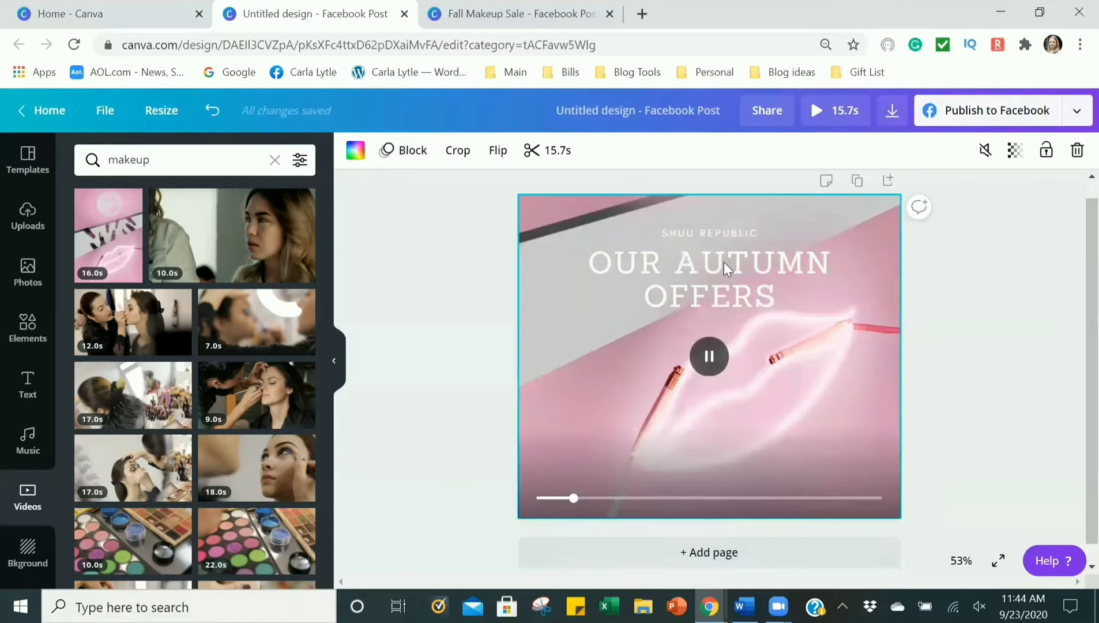
- Ungroup the heading text and delete the "SHUU REPUBLIC" line above it
{"action": "left_click", "coordinate": [723, 262]}
{"action": "left_click_drag", "start_coordinate": [724, 262], "coordinate": [747, 263]}
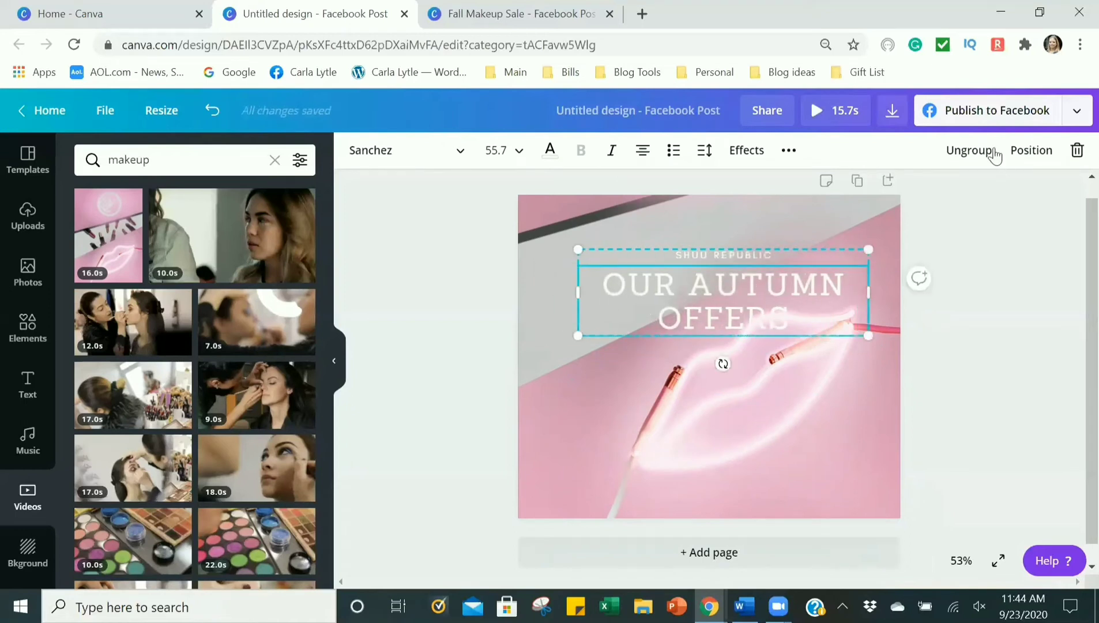
{"action": "left_click", "coordinate": [975, 151]}
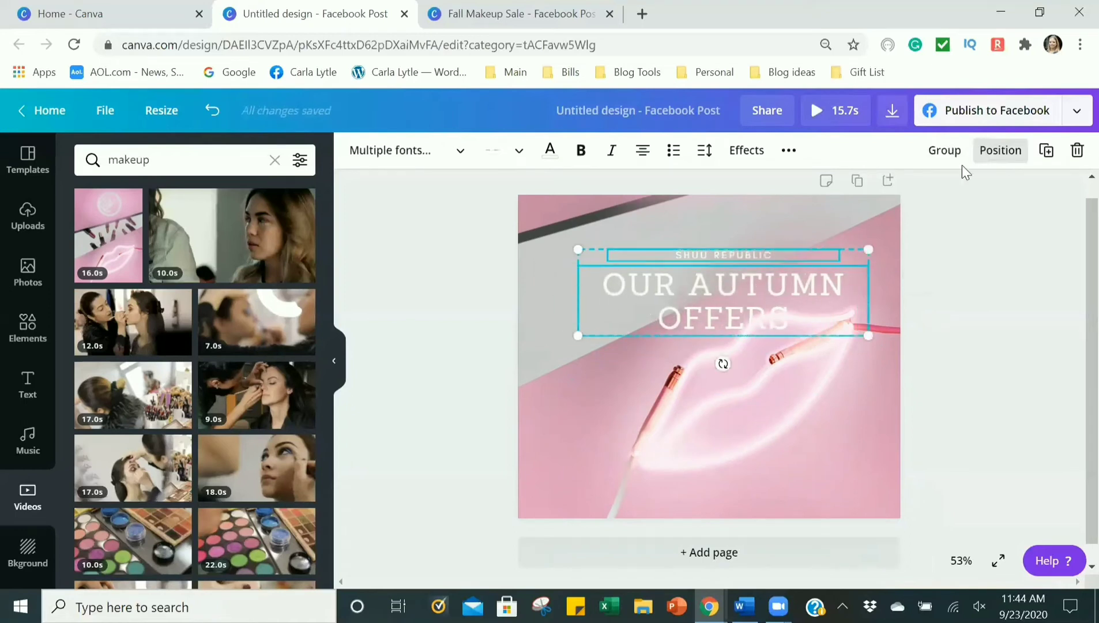
{"action": "left_click", "coordinate": [786, 418]}
{"action": "left_click", "coordinate": [751, 255]}
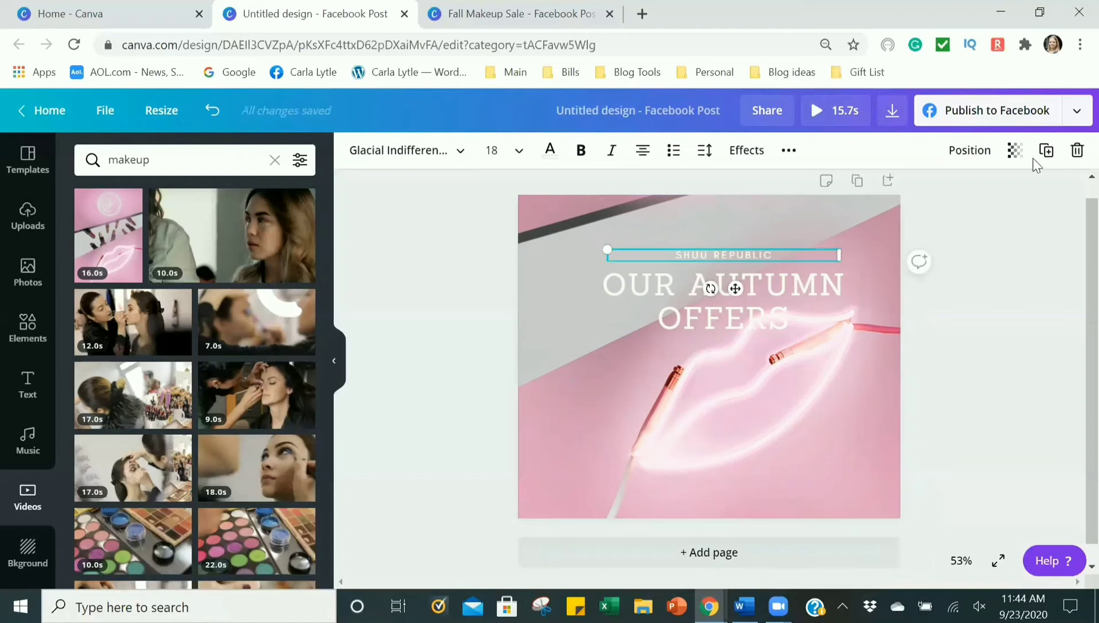
{"action": "left_click", "coordinate": [1076, 150]}
- Move the "OUR AUTUMN OFFERS" heading slightly up and change its font to Oswald
{"action": "left_click", "coordinate": [770, 314]}
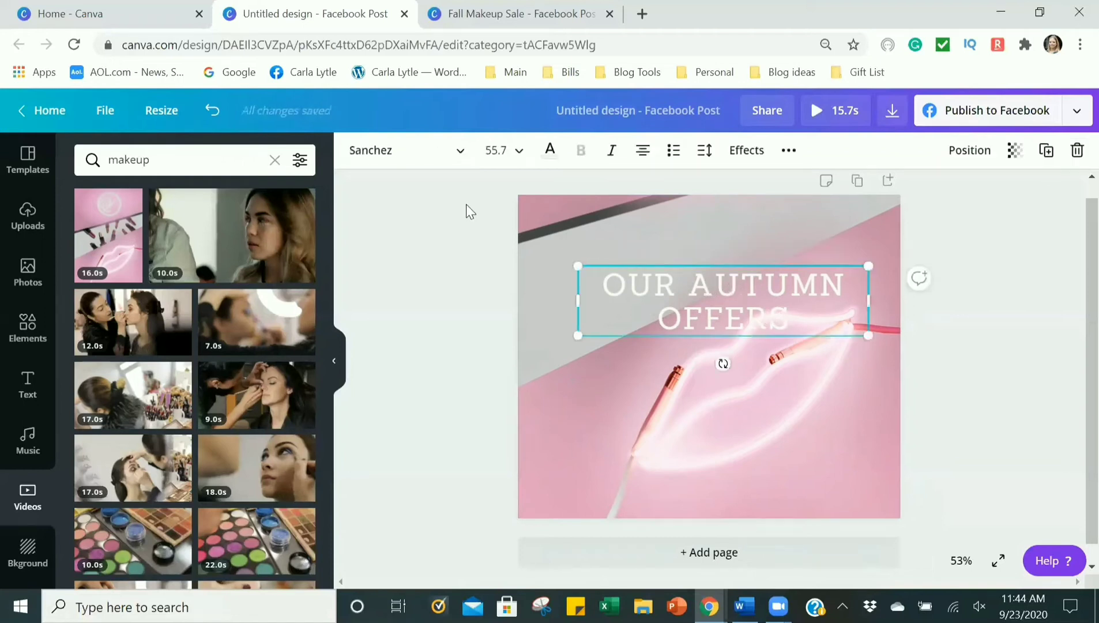
{"action": "left_click_drag", "start_coordinate": [671, 294], "coordinate": [651, 276]}
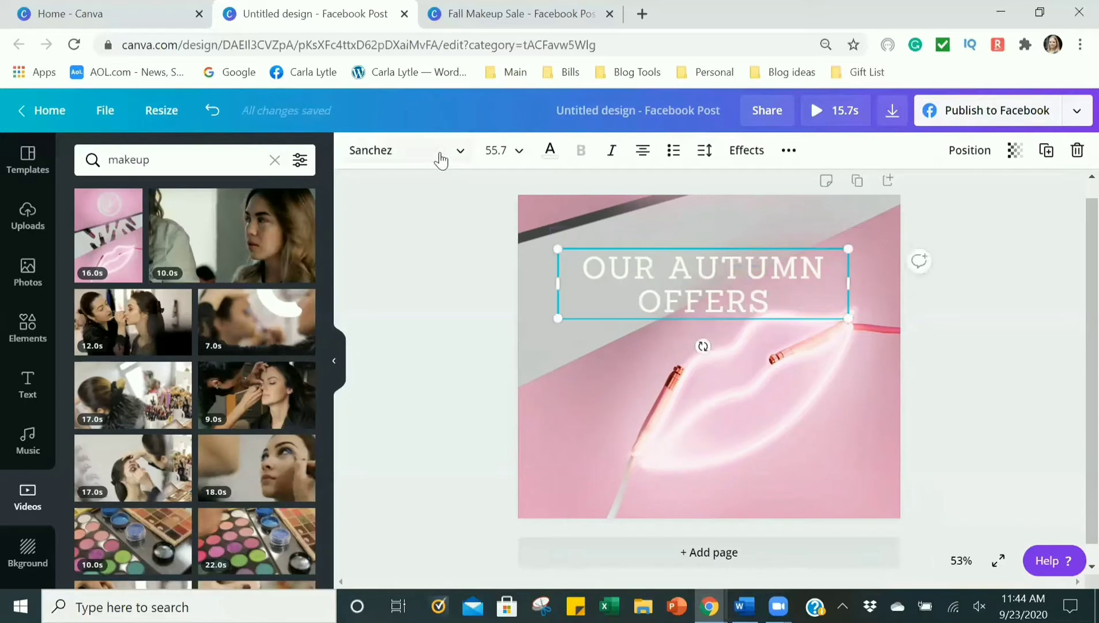
{"action": "left_click", "coordinate": [441, 161]}
{"action": "scroll", "coordinate": [185, 362], "scroll_direction": "down", "scroll_amount": 20}
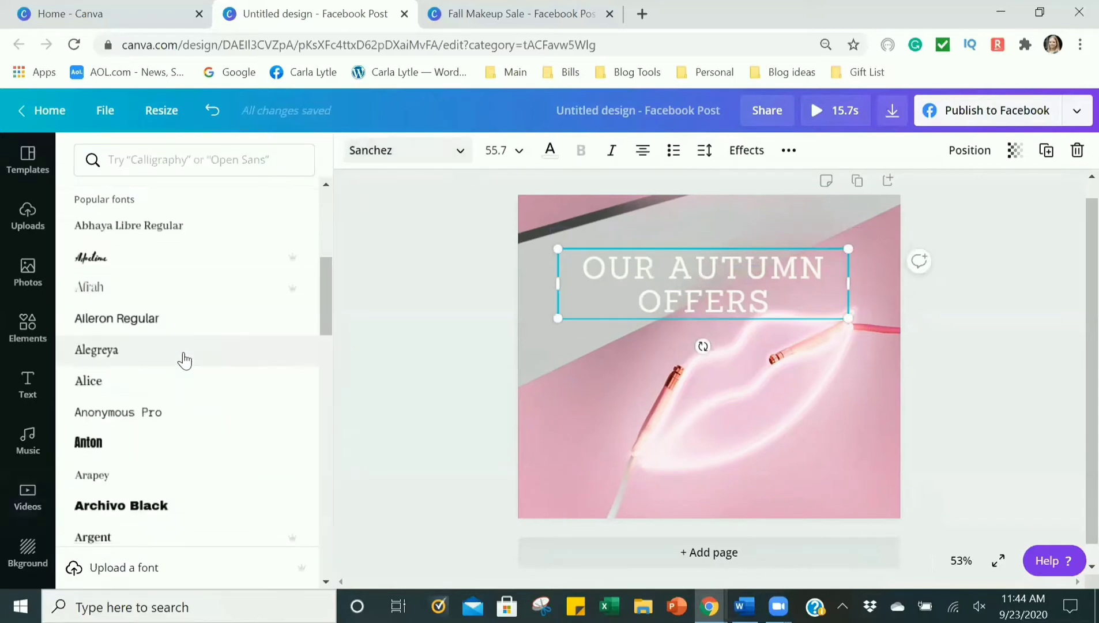
{"action": "scroll", "coordinate": [184, 363], "scroll_direction": "down", "scroll_amount": 15}
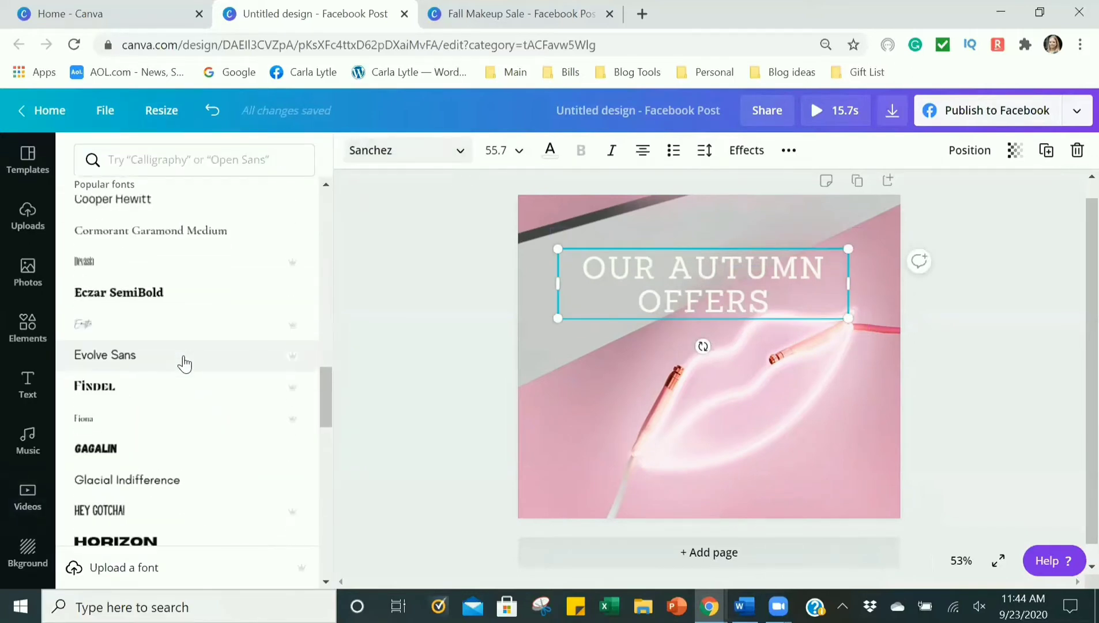
{"action": "scroll", "coordinate": [211, 376], "scroll_direction": "down", "scroll_amount": 5}
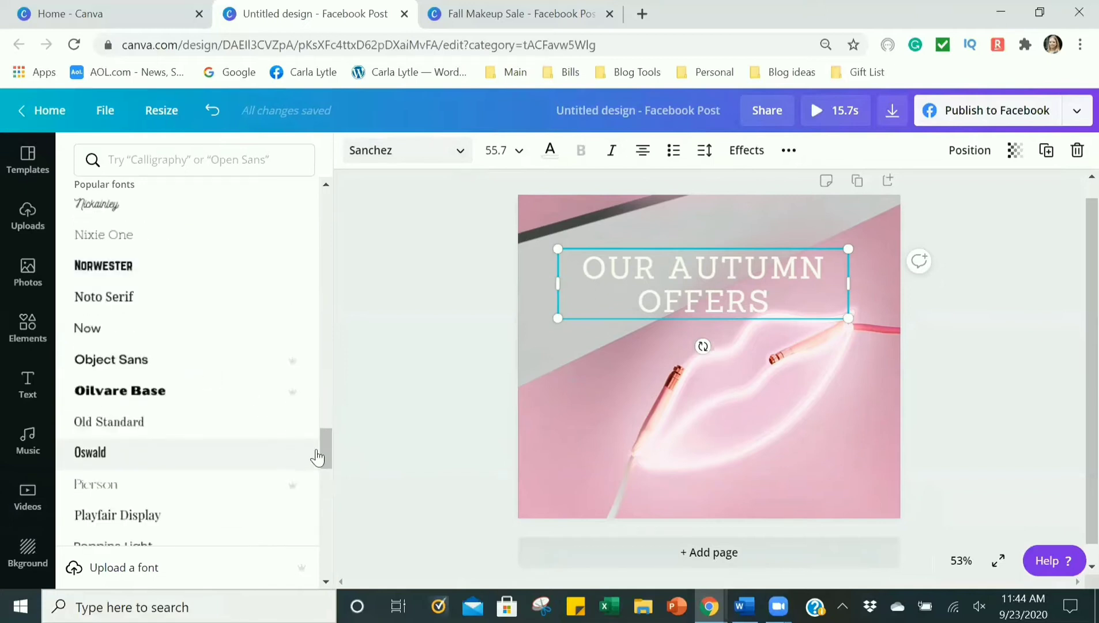
{"action": "left_click_drag", "start_coordinate": [322, 428], "coordinate": [322, 372]}
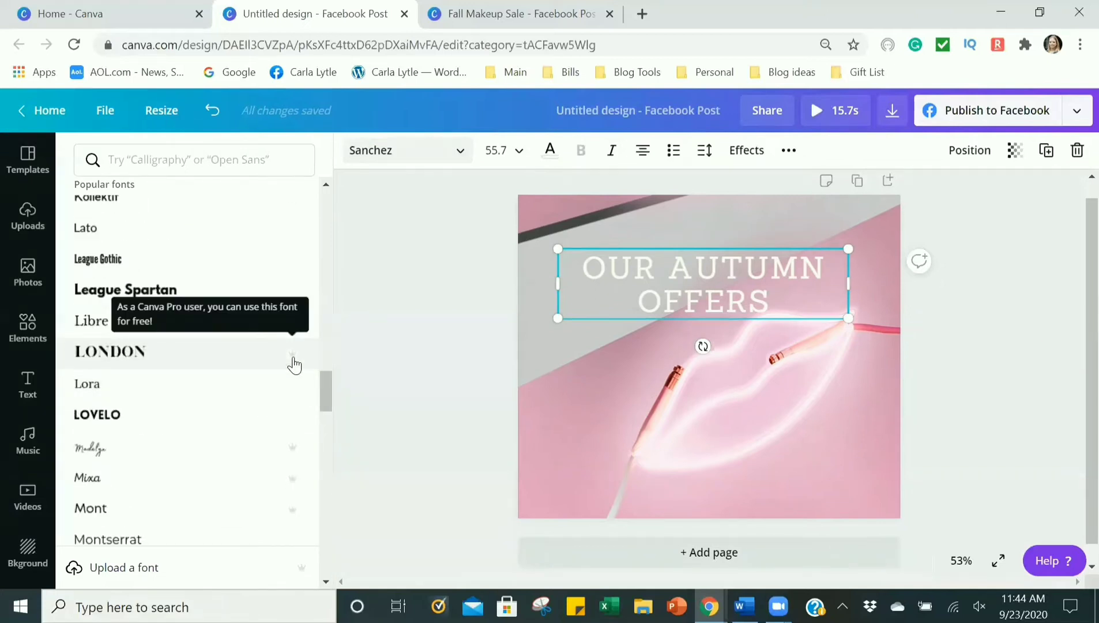
{"action": "left_click_drag", "start_coordinate": [323, 395], "coordinate": [312, 185]}
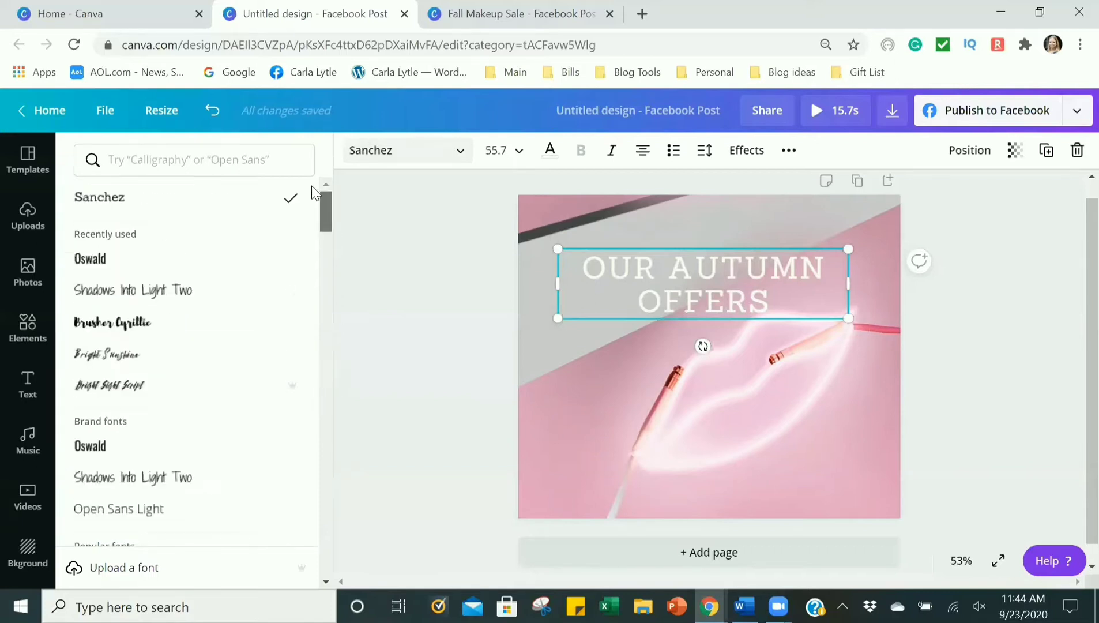
{"action": "left_click", "coordinate": [205, 258]}
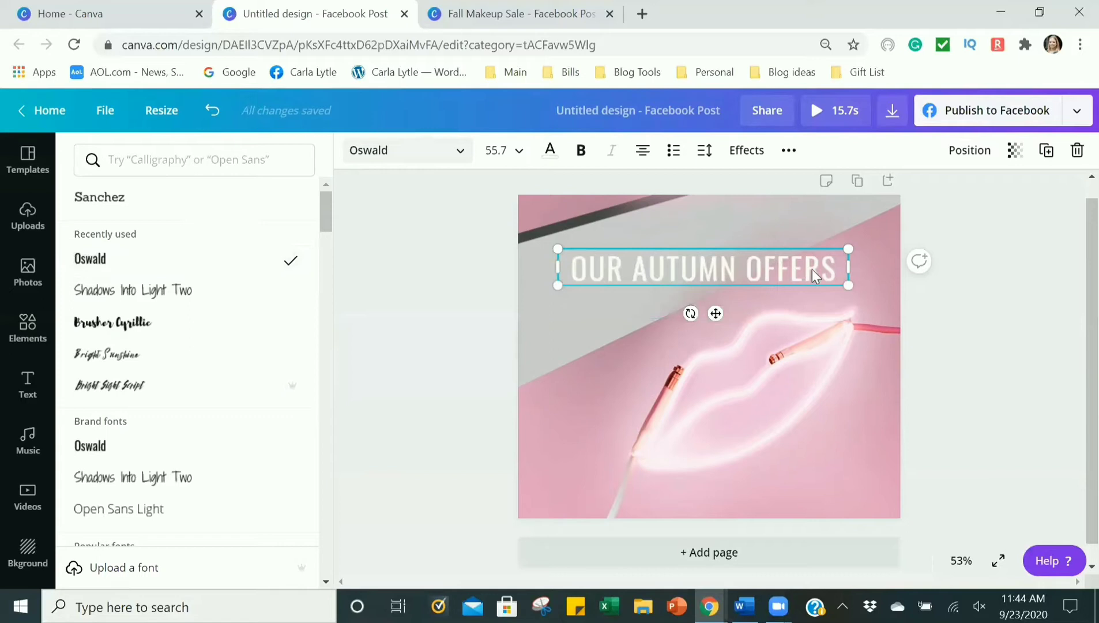
- Move the heading close to the design's upper edge and replace the background video with the 7-second makeup brush clip
{"action": "left_click_drag", "start_coordinate": [803, 248], "coordinate": [806, 223]}
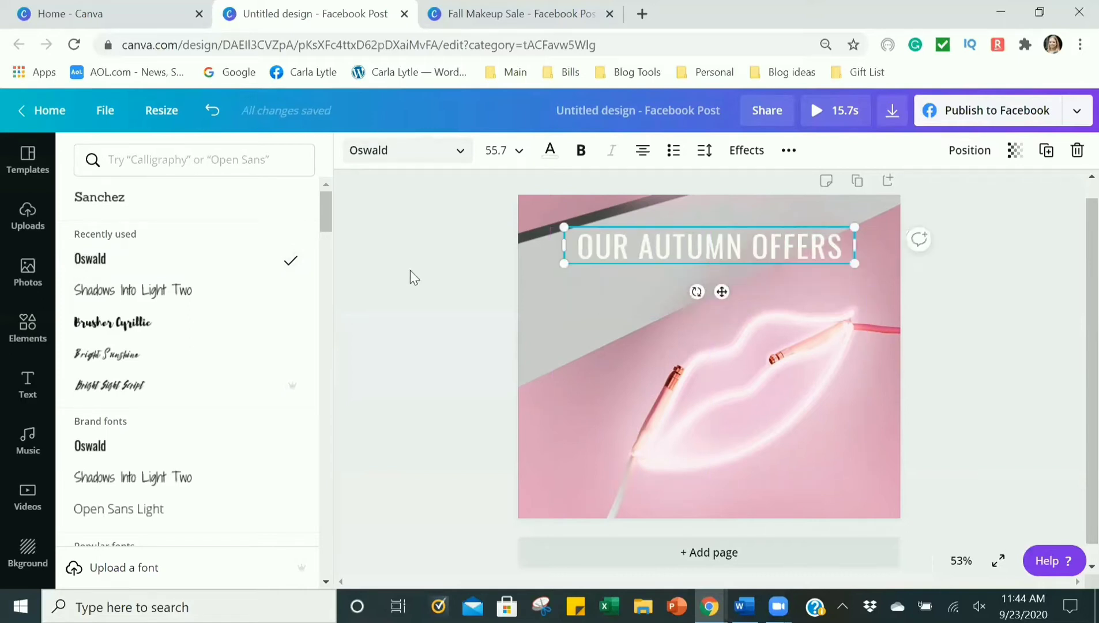
{"action": "left_click", "coordinate": [381, 258]}
{"action": "left_click_drag", "start_coordinate": [268, 318], "coordinate": [583, 327]}
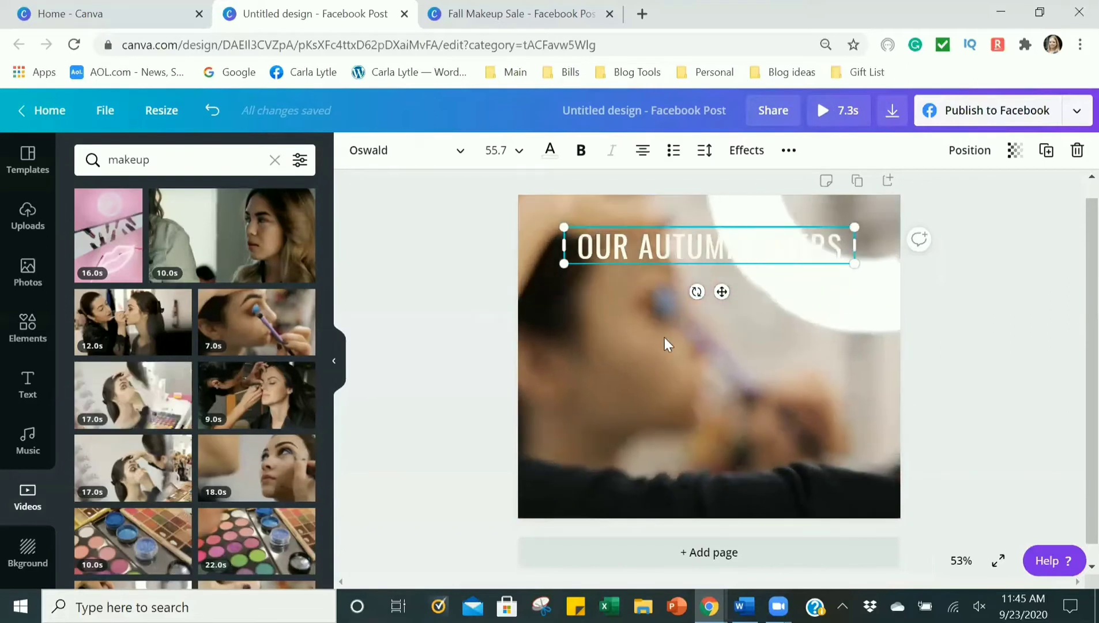
- Delete the background video and the "OUR AUTUMN OFFERS" heading to clear the page
{"action": "left_click", "coordinate": [665, 352]}
{"action": "left_click", "coordinate": [1076, 150]}
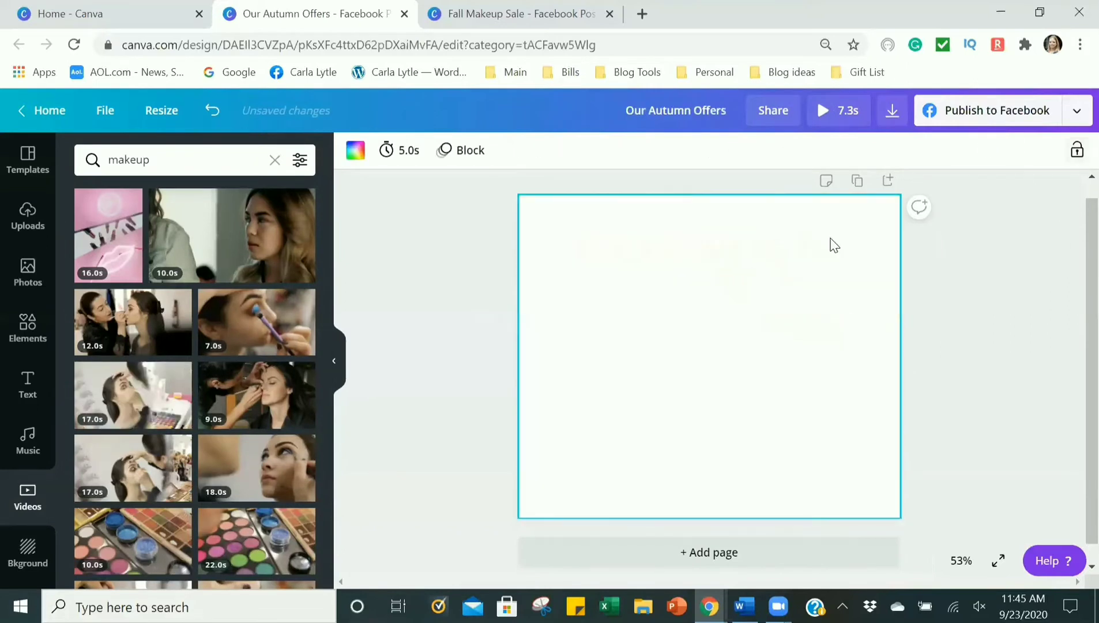
{"action": "left_click", "coordinate": [828, 245]}
{"action": "left_click", "coordinate": [1076, 151]}
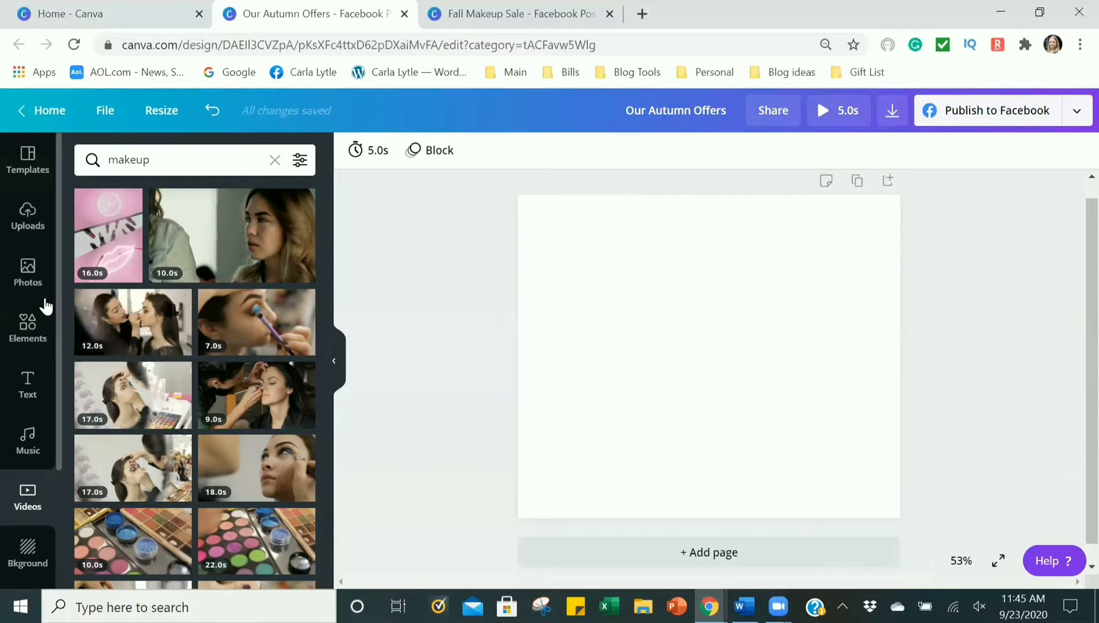
{"action": "left_click", "coordinate": [29, 327]}
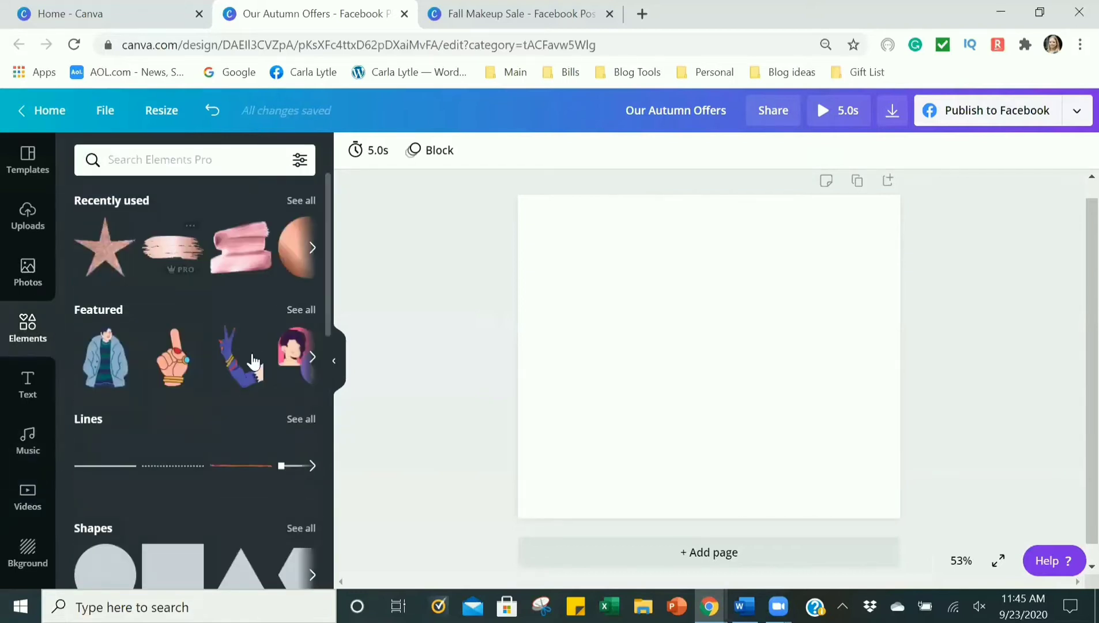
{"action": "scroll", "coordinate": [246, 366], "scroll_direction": "down", "scroll_amount": 2}
{"action": "scroll", "coordinate": [237, 375], "scroll_direction": "down", "scroll_amount": 2}
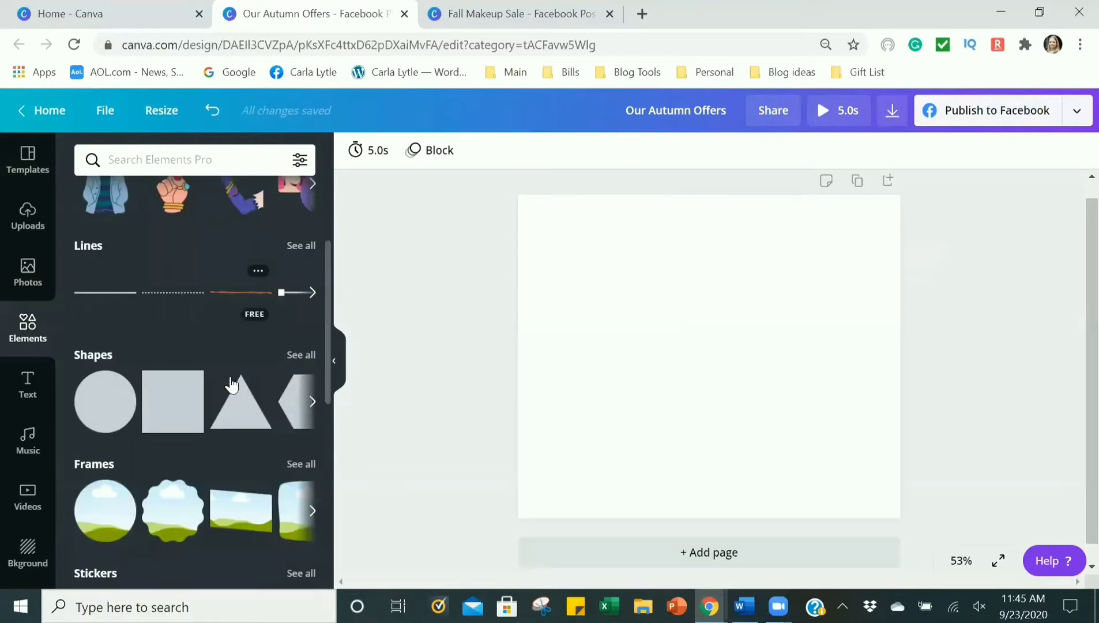
{"action": "scroll", "coordinate": [230, 384], "scroll_direction": "down", "scroll_amount": 4}
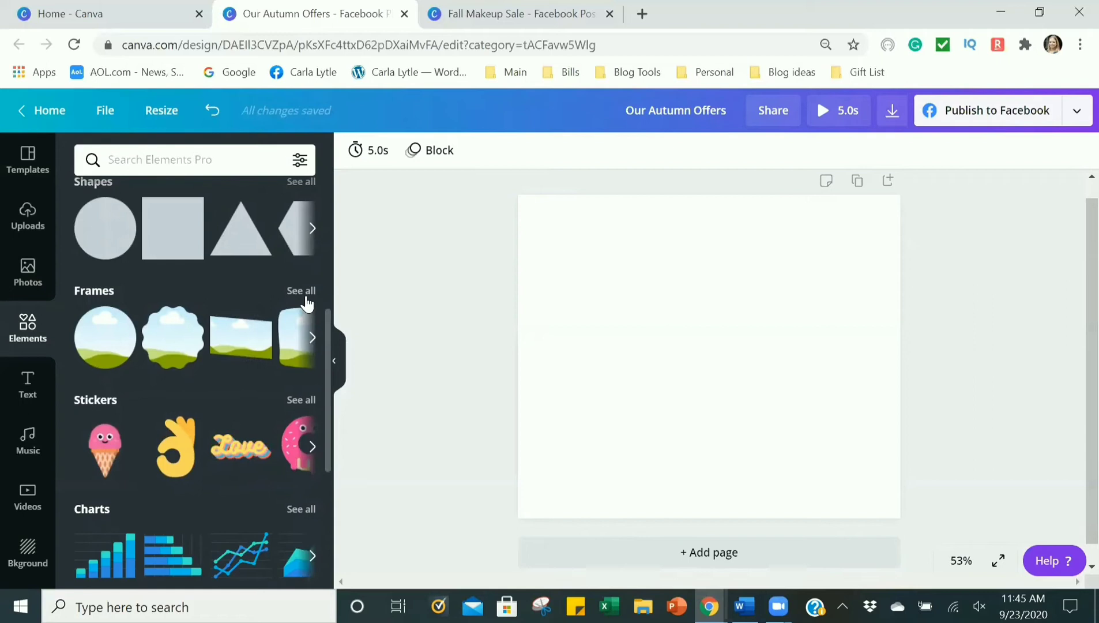
- Find stock photos of pumpkins through the Fall category and set the pumpkins-against-turquoise-planks photo as the page background
{"action": "left_click", "coordinate": [26, 280]}
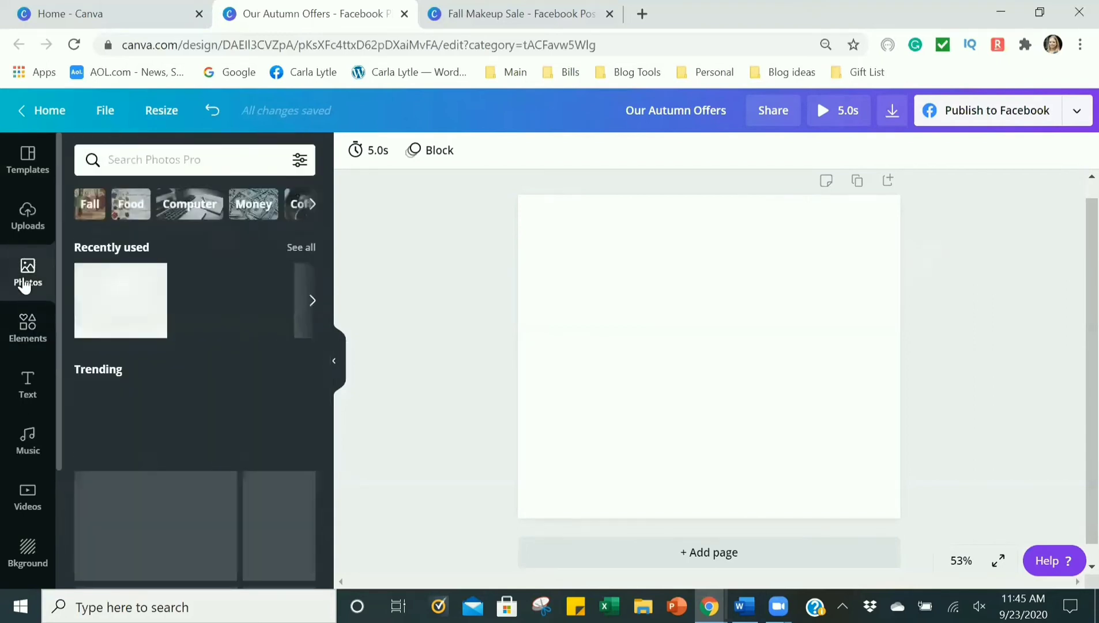
{"action": "left_click", "coordinate": [93, 211]}
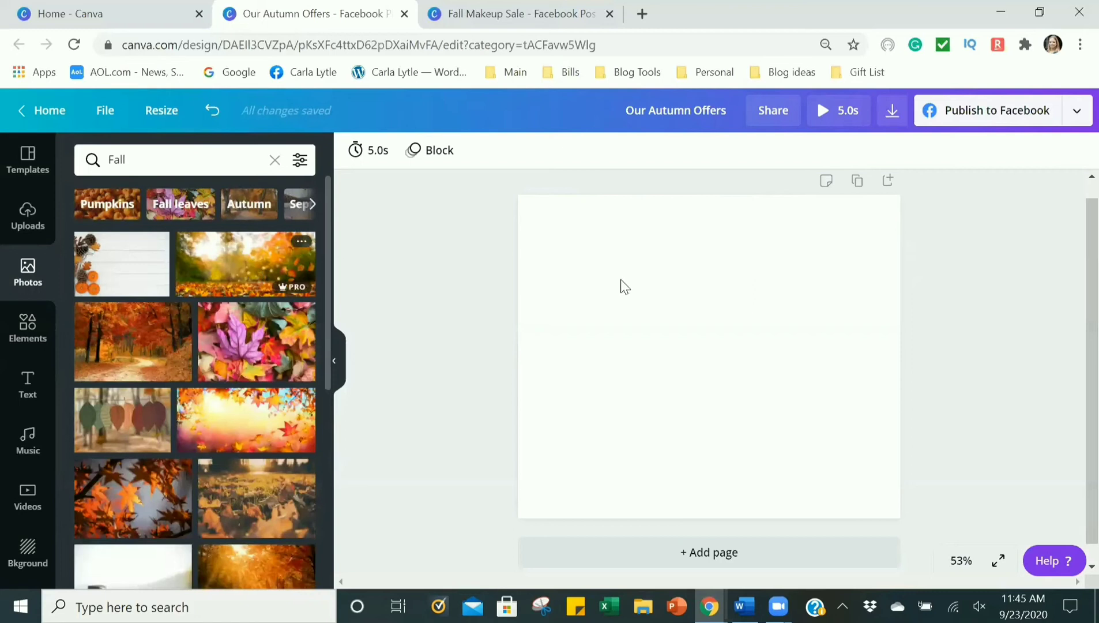
{"action": "left_click", "coordinate": [20, 275]}
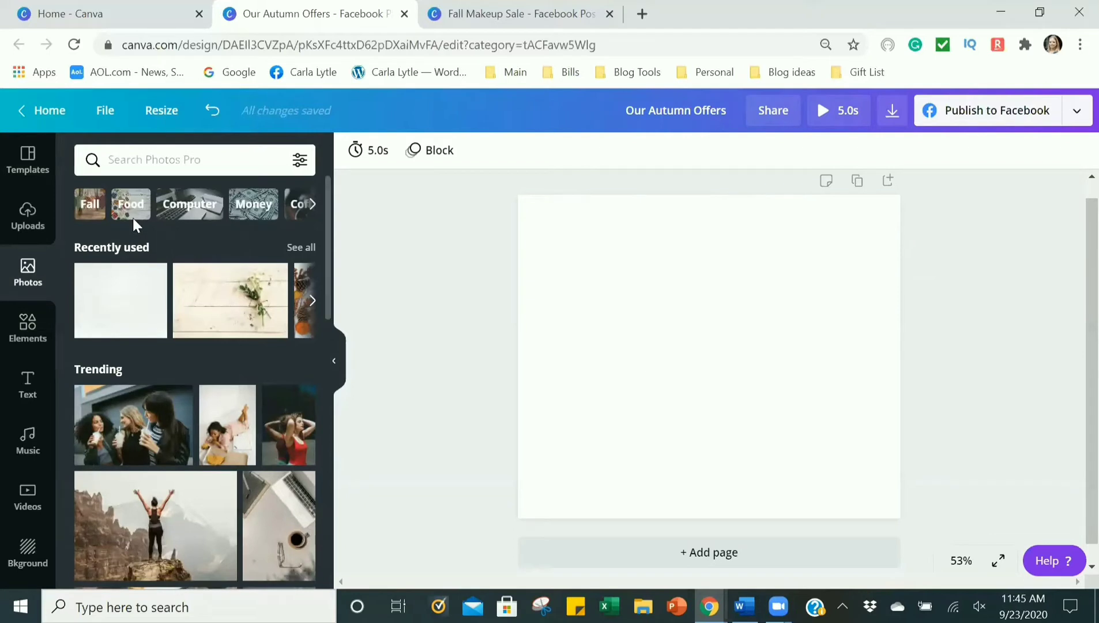
{"action": "left_click", "coordinate": [91, 204]}
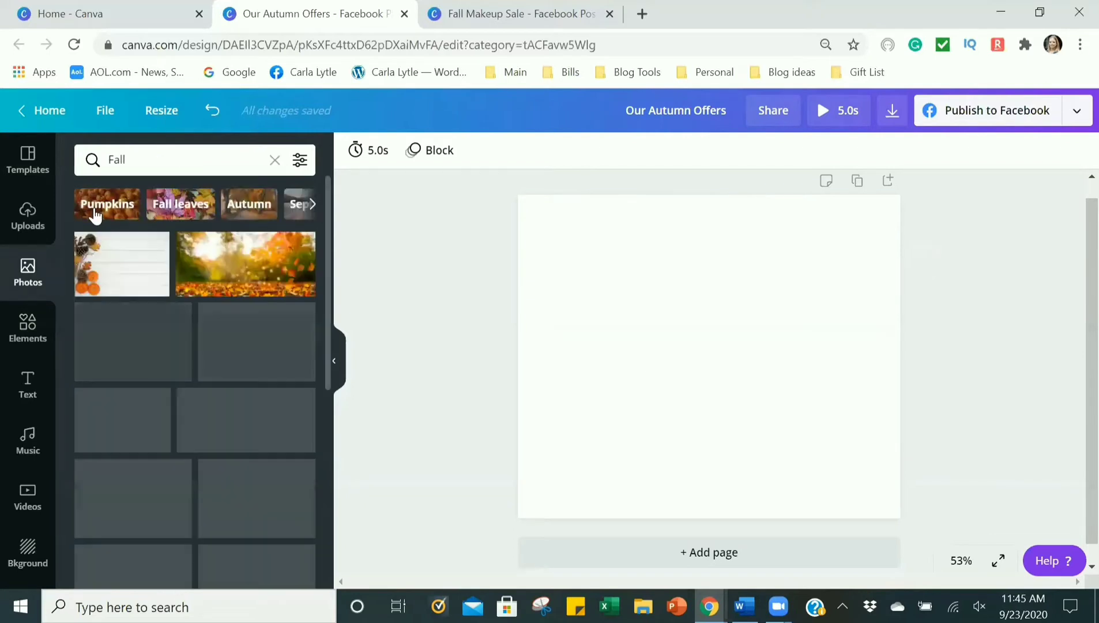
{"action": "left_click", "coordinate": [95, 215]}
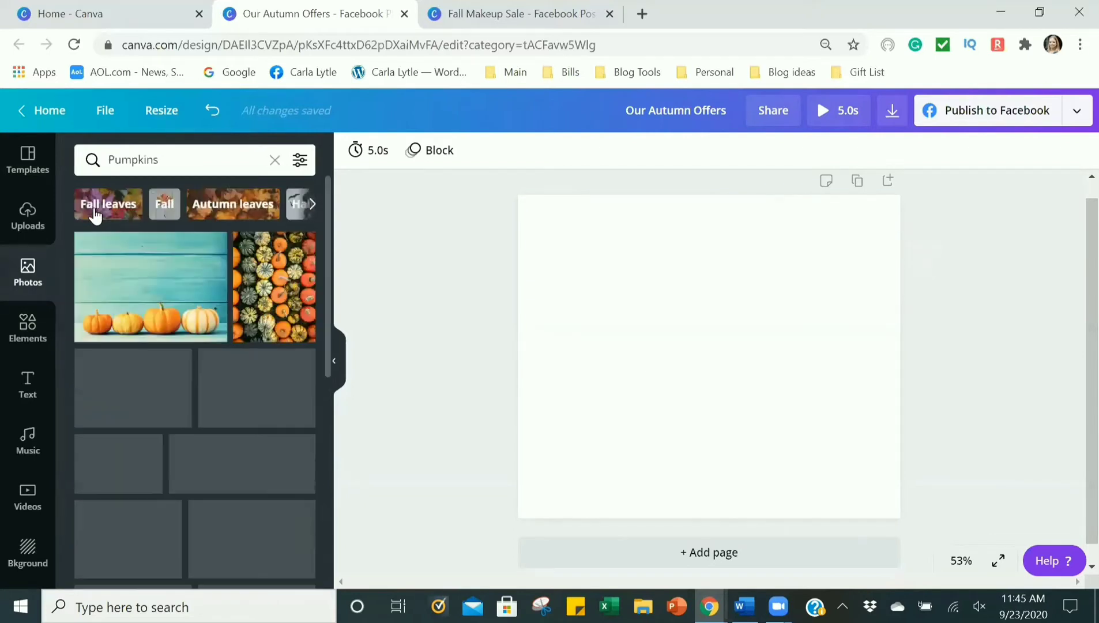
{"action": "left_click_drag", "start_coordinate": [267, 252], "coordinate": [599, 202]}
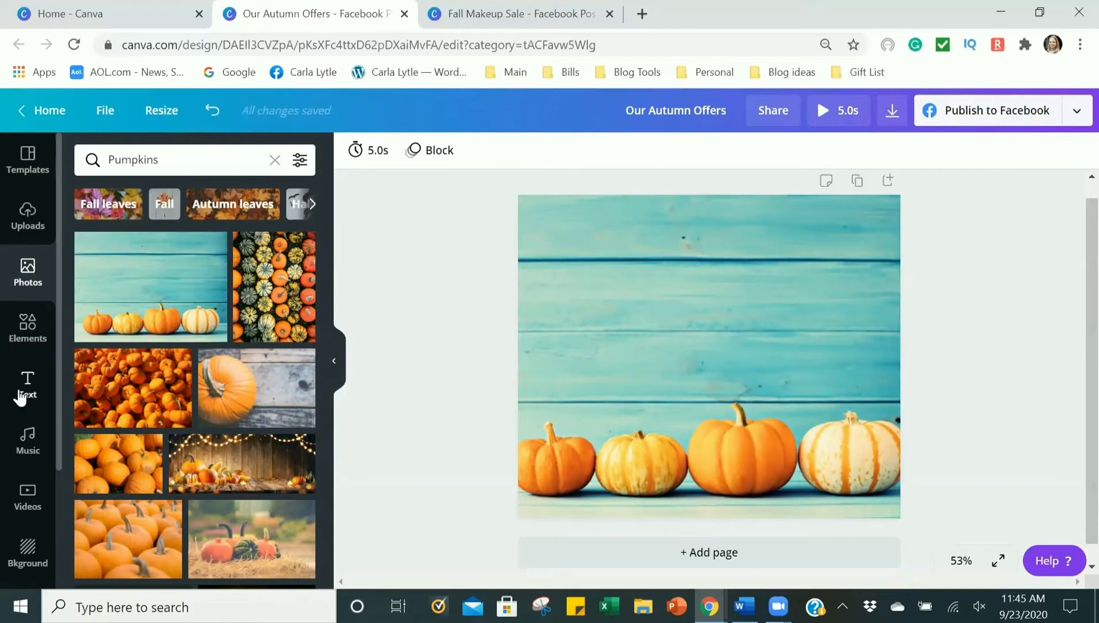
- Add the "Original Red Wine" font combination to the page over the pumpkin photo
{"action": "left_click", "coordinate": [26, 392]}
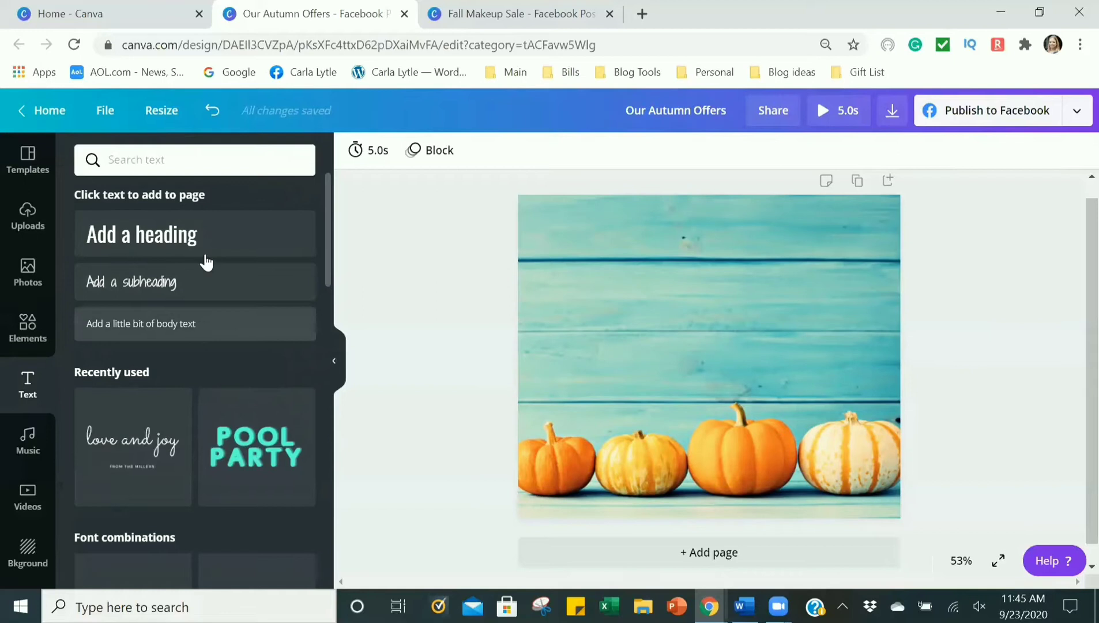
{"action": "scroll", "coordinate": [241, 440], "scroll_direction": "down", "scroll_amount": 10}
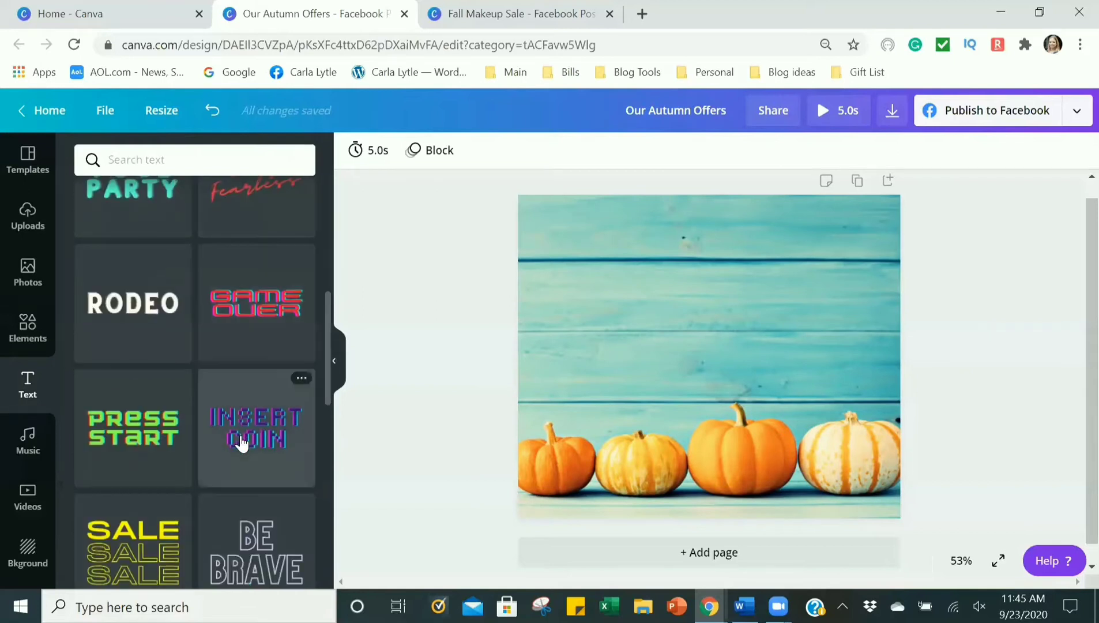
{"action": "scroll", "coordinate": [241, 442], "scroll_direction": "down", "scroll_amount": 1}
{"action": "scroll", "coordinate": [241, 442], "scroll_direction": "down", "scroll_amount": 10}
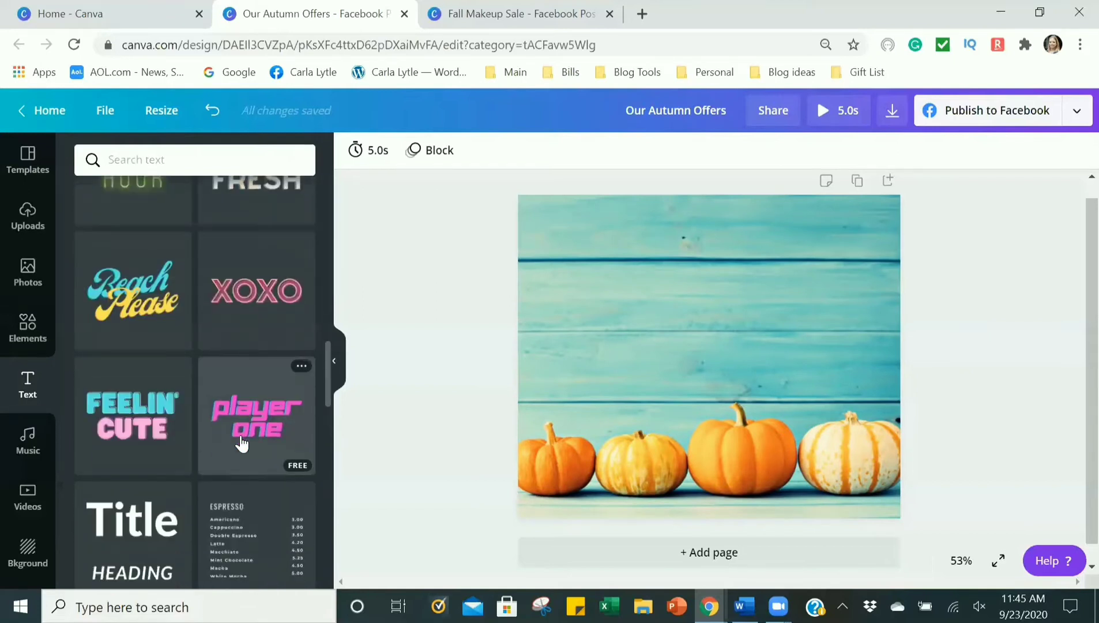
{"action": "scroll", "coordinate": [241, 445], "scroll_direction": "down", "scroll_amount": 8}
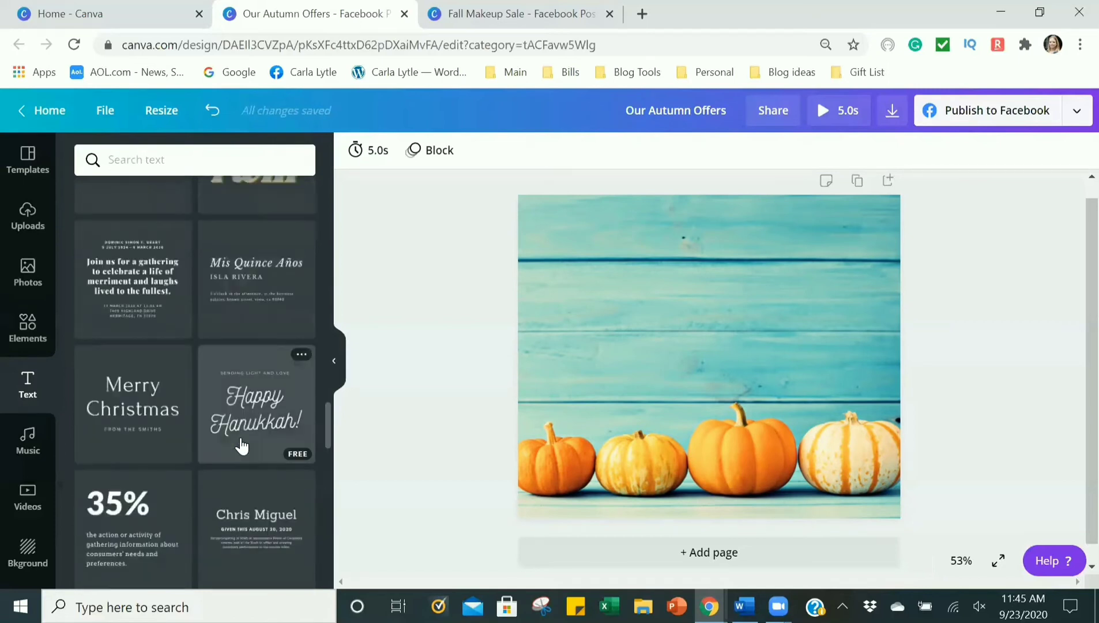
{"action": "scroll", "coordinate": [241, 445], "scroll_direction": "down", "scroll_amount": 6}
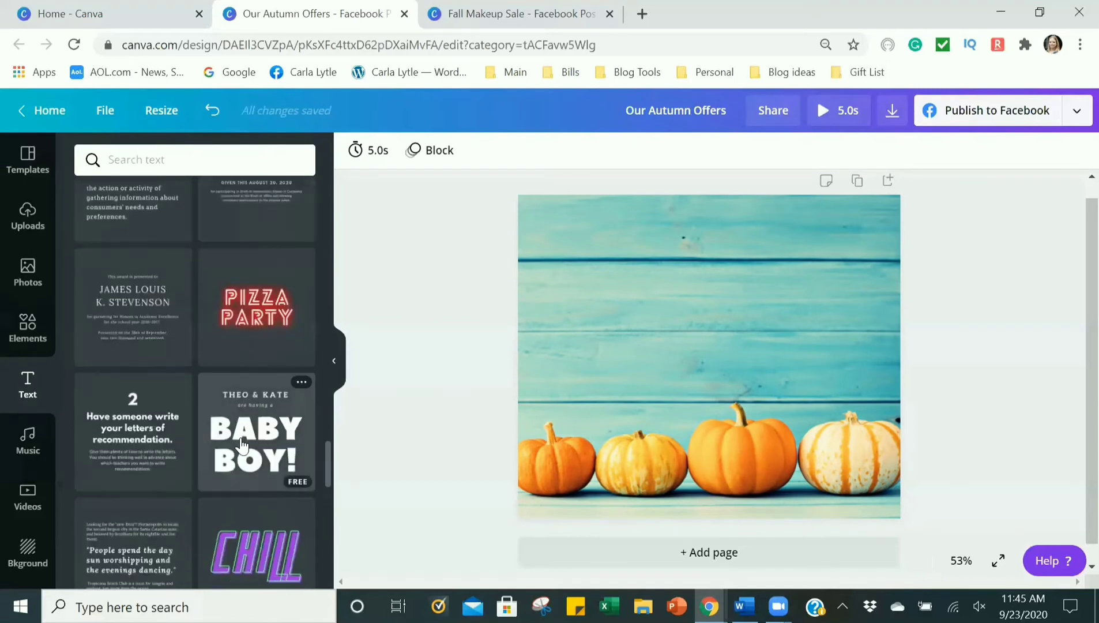
{"action": "scroll", "coordinate": [241, 445], "scroll_direction": "down", "scroll_amount": 6}
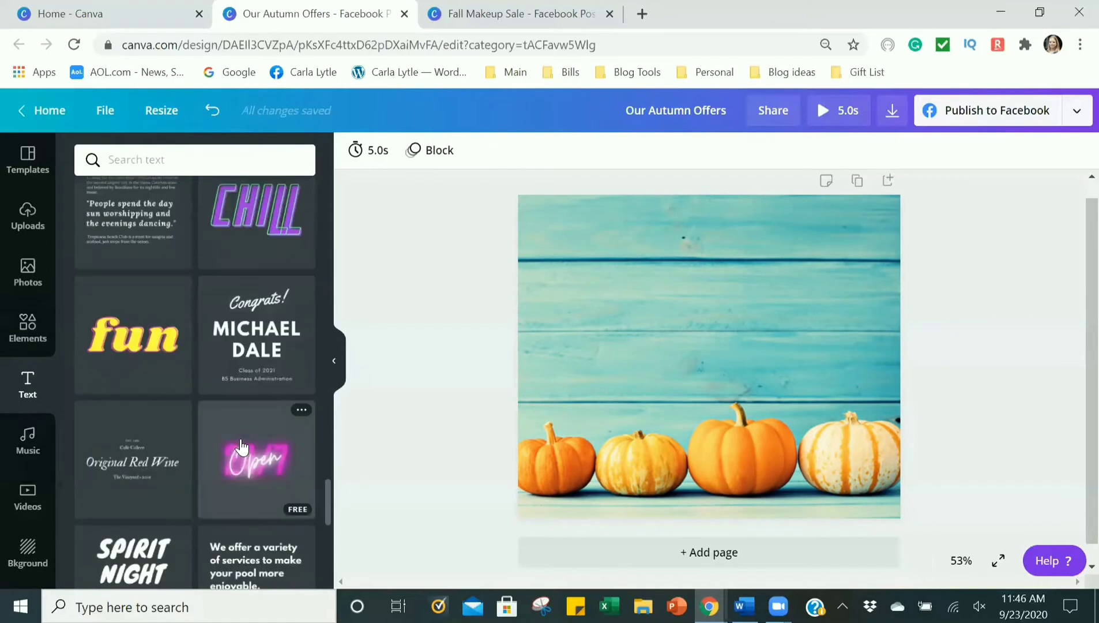
{"action": "scroll", "coordinate": [241, 445], "scroll_direction": "down", "scroll_amount": 2}
{"action": "left_click", "coordinate": [132, 383]}
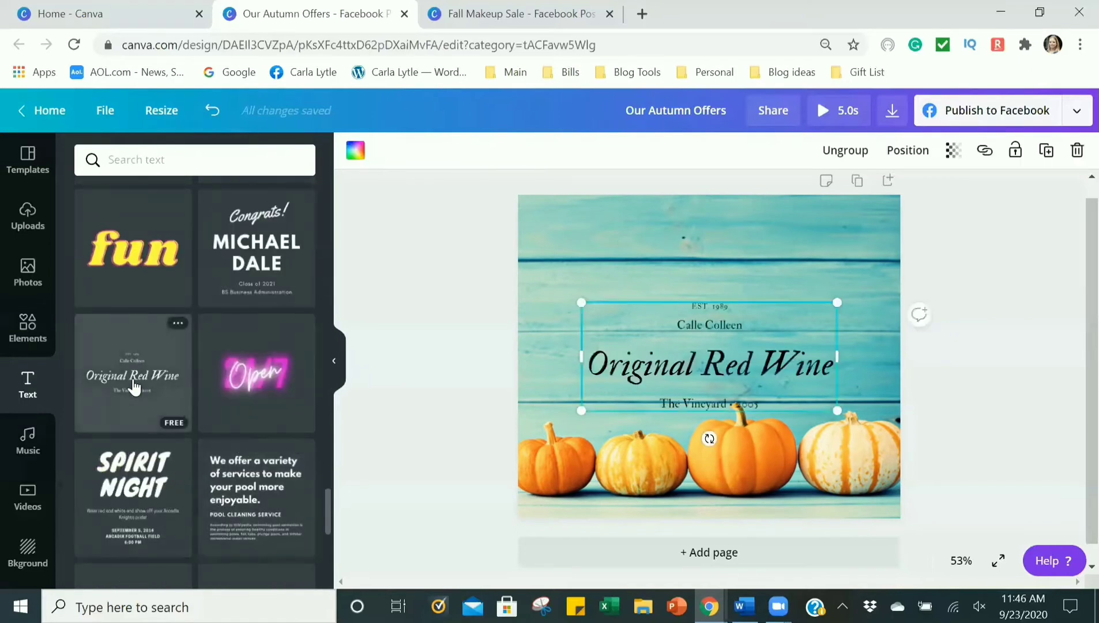
- Enlarge the "Original Red Wine" text group and center it on the planks above the pumpkins
{"action": "left_click_drag", "start_coordinate": [678, 336], "coordinate": [667, 282]}
{"action": "left_click_drag", "start_coordinate": [860, 374], "coordinate": [903, 418]}
{"action": "left_click", "coordinate": [765, 314]}
{"action": "mouse_move", "coordinate": [767, 320]}
{"action": "left_mouse_down"}
{"action": "mouse_move", "coordinate": [759, 376]}
{"action": "mouse_move", "coordinate": [761, 307]}
{"action": "mouse_move", "coordinate": [794, 311]}
{"action": "mouse_move", "coordinate": [742, 310]}
{"action": "mouse_move", "coordinate": [763, 339]}
{"action": "left_mouse_up"}
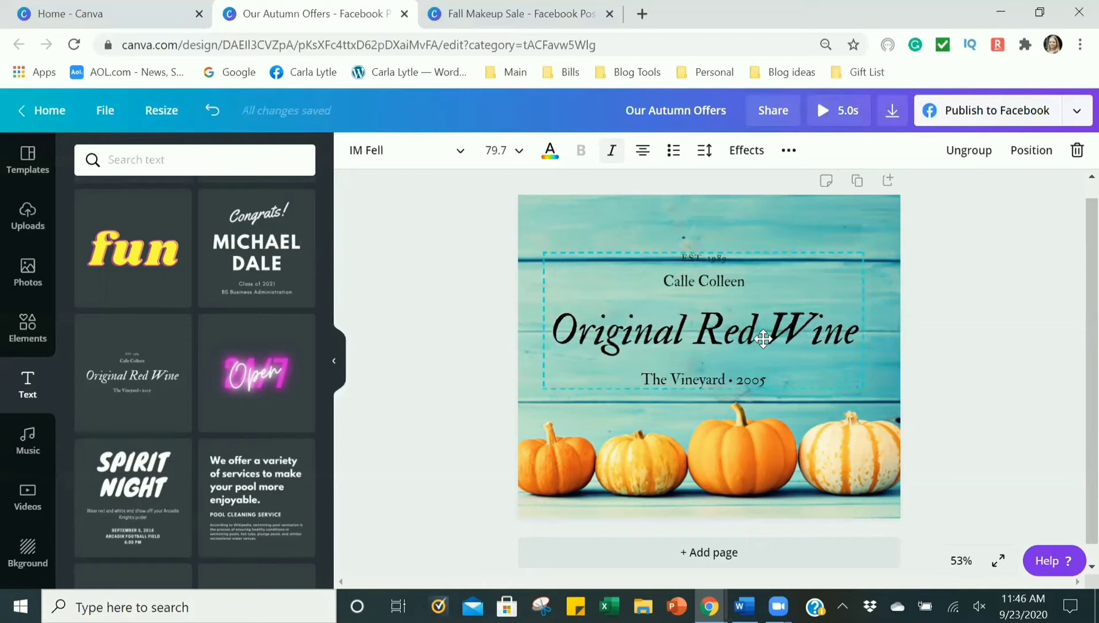
{"action": "left_click", "coordinate": [1013, 399]}
{"action": "left_click_drag", "start_coordinate": [692, 347], "coordinate": [694, 358]}
{"action": "left_click", "coordinate": [971, 351]}
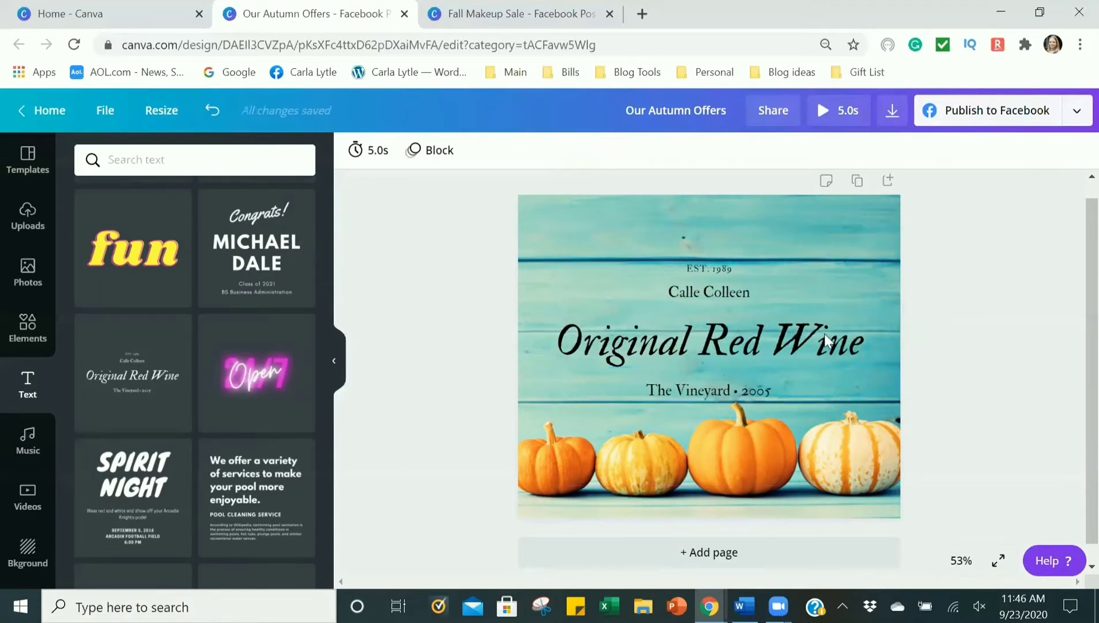
- Delete the whole "Original Red Wine" text group and the pumpkin background photo to empty the page
{"action": "left_click", "coordinate": [725, 332]}
{"action": "left_click", "coordinate": [1076, 152]}
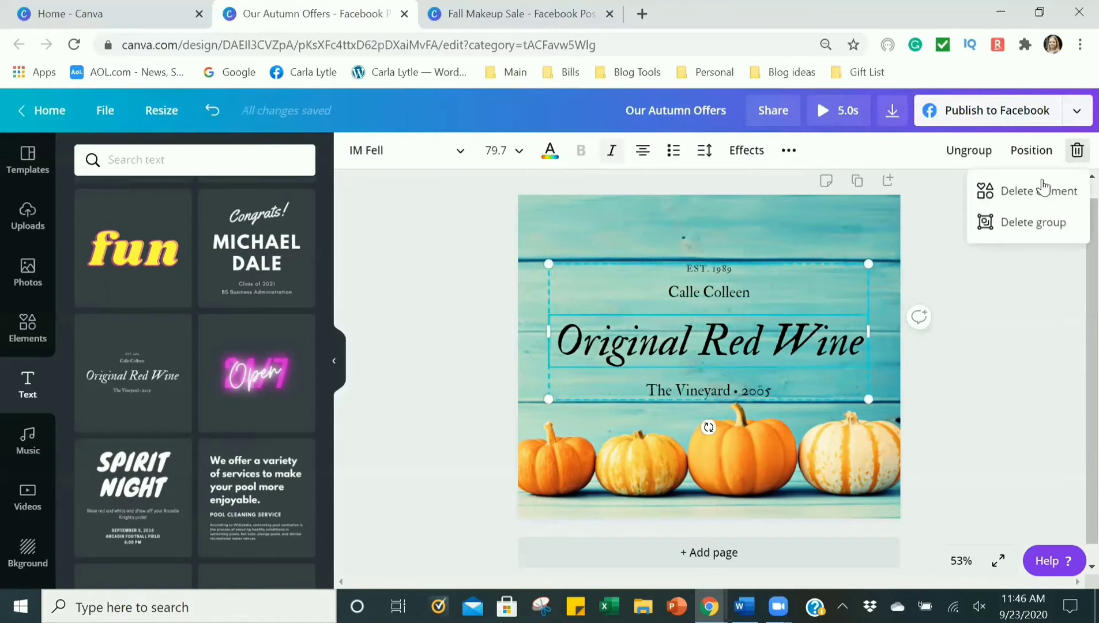
{"action": "left_click", "coordinate": [1034, 223]}
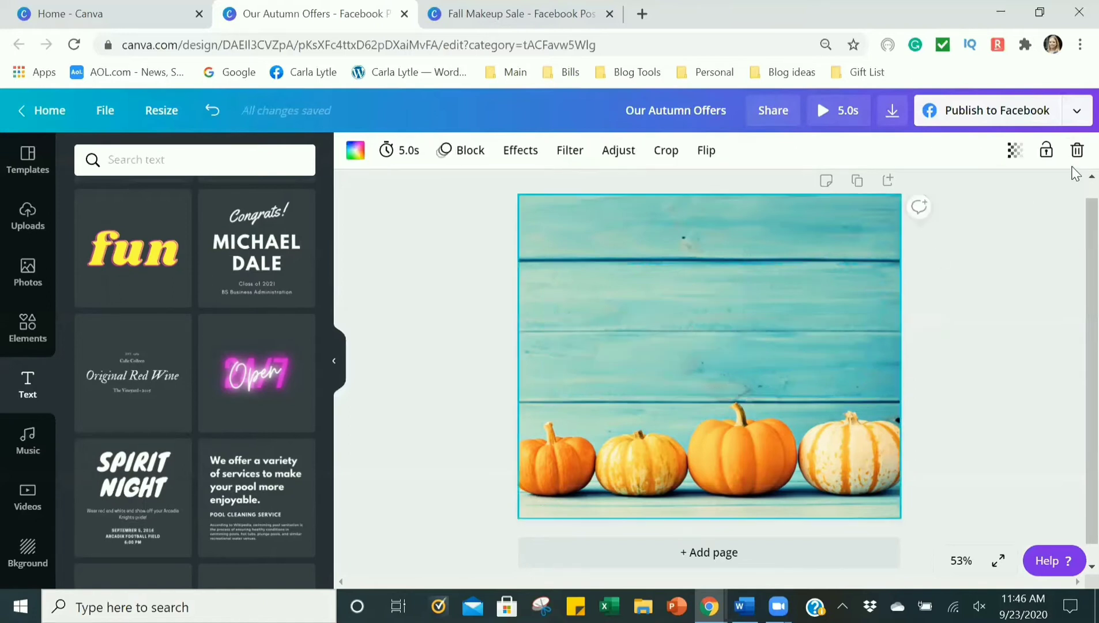
{"action": "left_click", "coordinate": [1076, 151]}
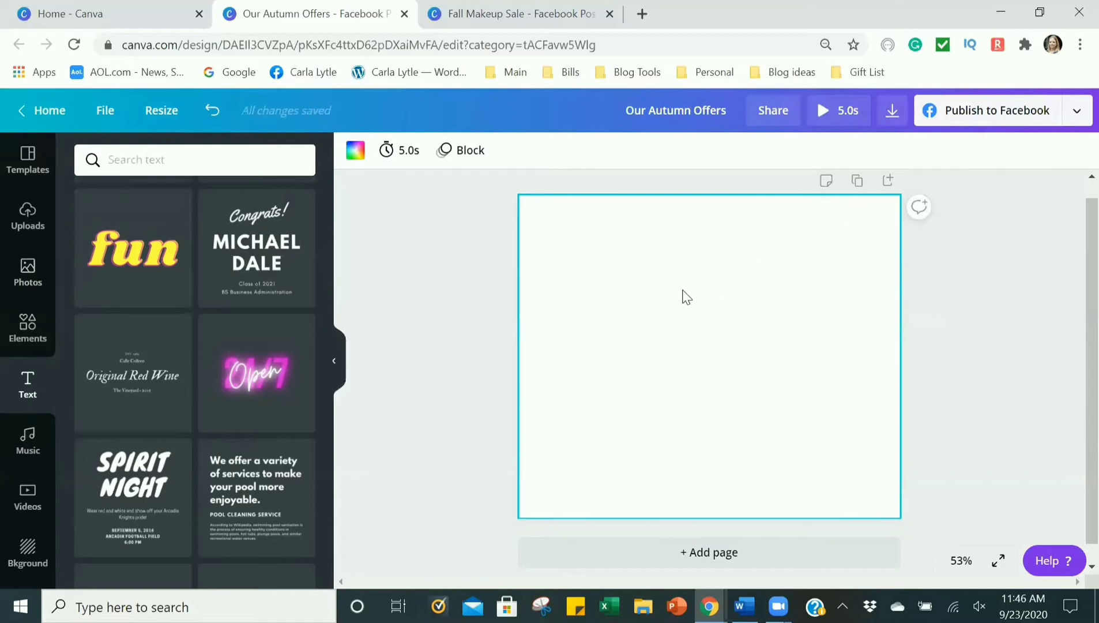
- Add the square photo frame with slightly uneven edges from the full Frames collection to the center of the page
{"action": "left_click", "coordinate": [20, 338]}
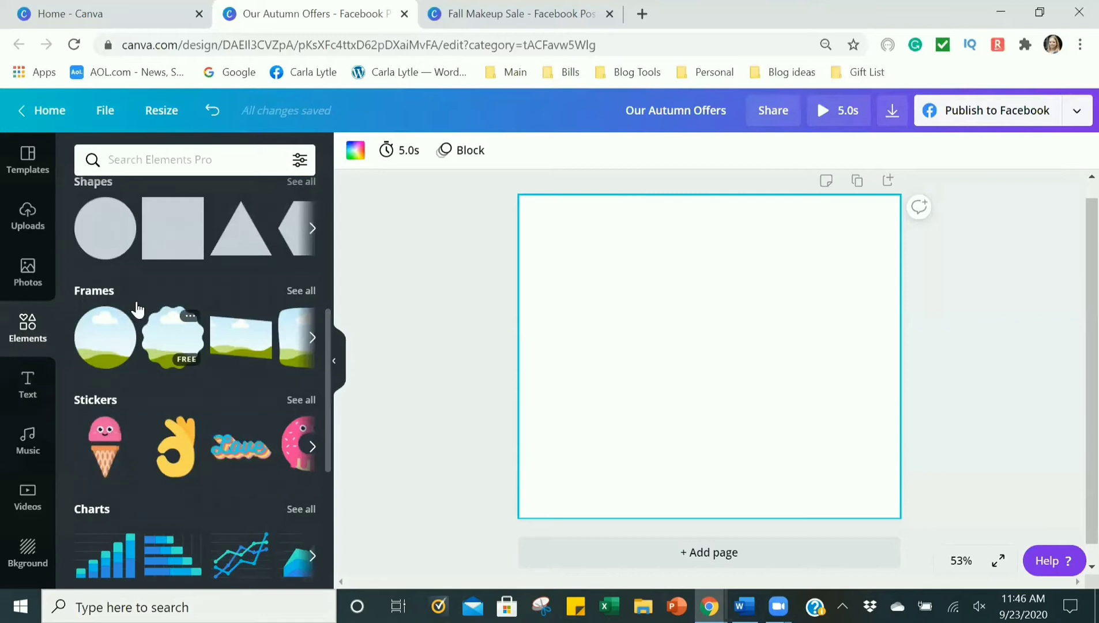
{"action": "scroll", "coordinate": [157, 306], "scroll_direction": "up", "scroll_amount": 5}
{"action": "scroll", "coordinate": [157, 309], "scroll_direction": "down", "scroll_amount": 5}
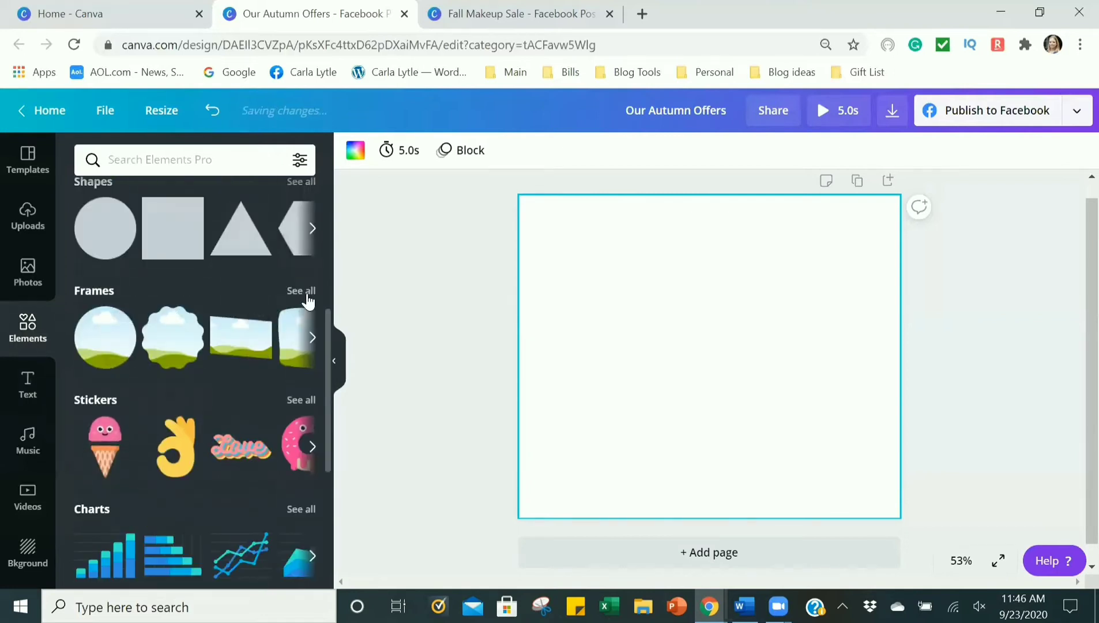
{"action": "left_click", "coordinate": [302, 291]}
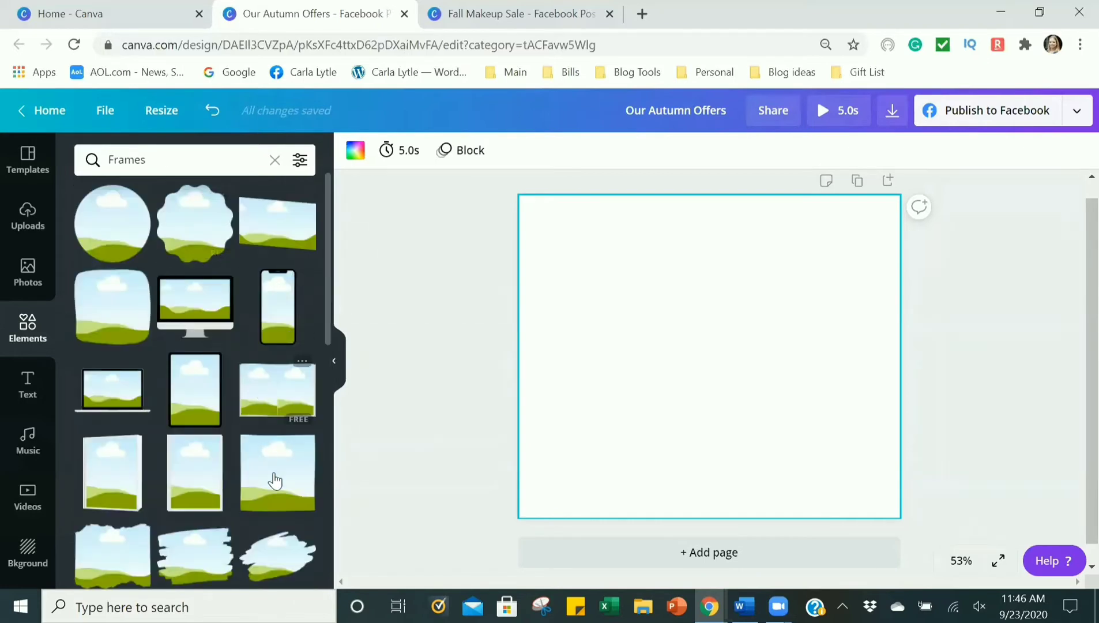
{"action": "scroll", "coordinate": [206, 338], "scroll_direction": "down", "scroll_amount": 5}
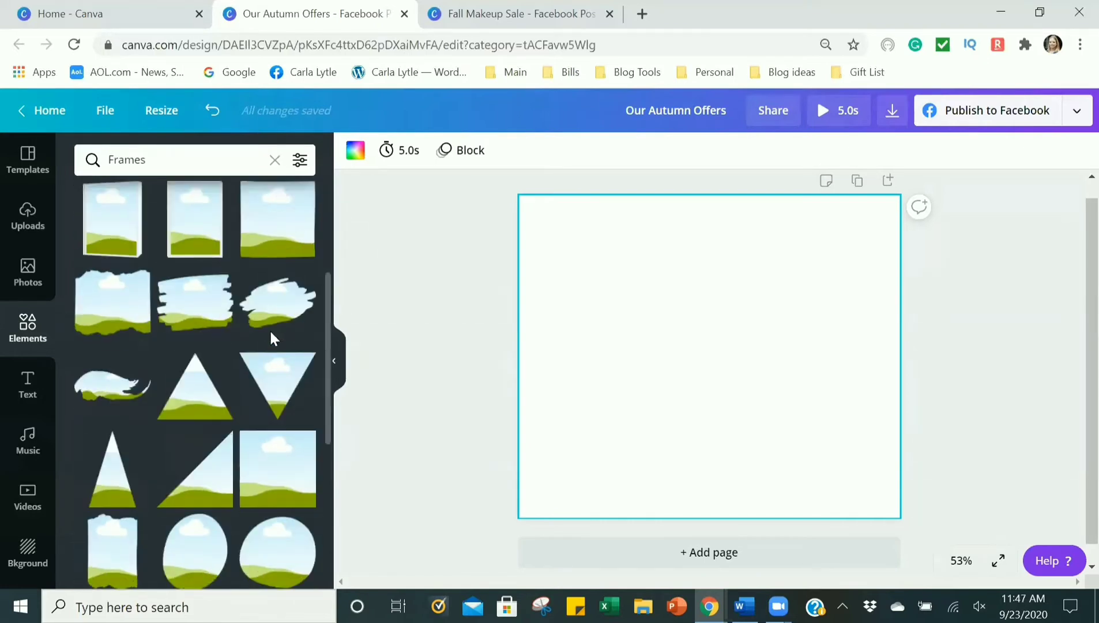
{"action": "scroll", "coordinate": [294, 324], "scroll_direction": "up", "scroll_amount": 3}
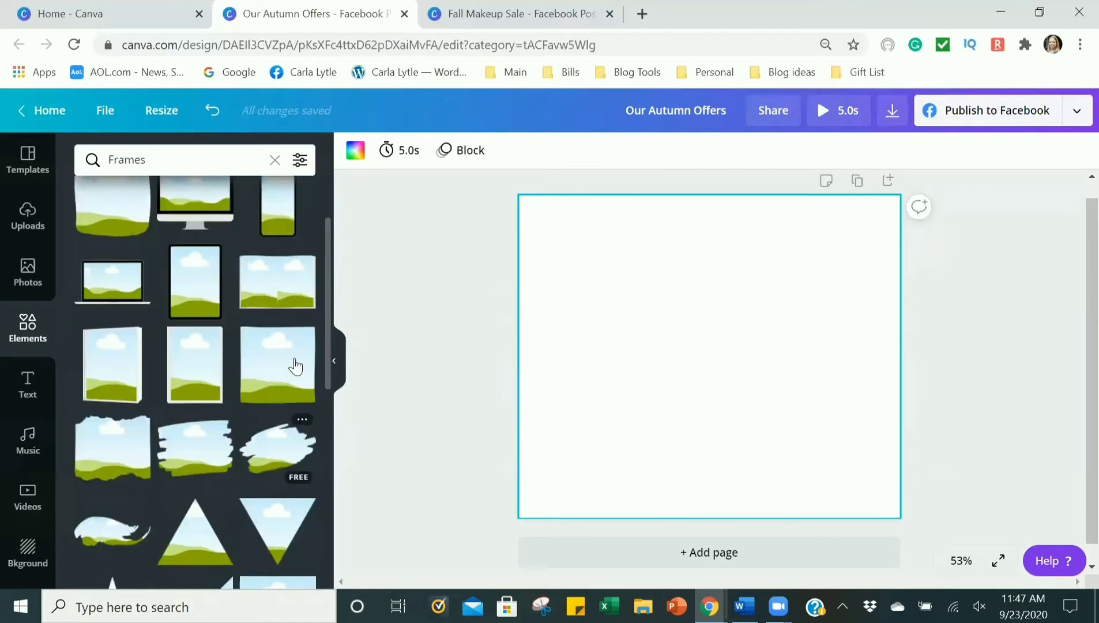
{"action": "left_click", "coordinate": [279, 394]}
{"action": "mouse_move", "coordinate": [701, 385]}
{"action": "left_mouse_down"}
{"action": "mouse_move", "coordinate": [706, 370]}
{"action": "mouse_move", "coordinate": [701, 383]}
{"action": "left_mouse_up"}
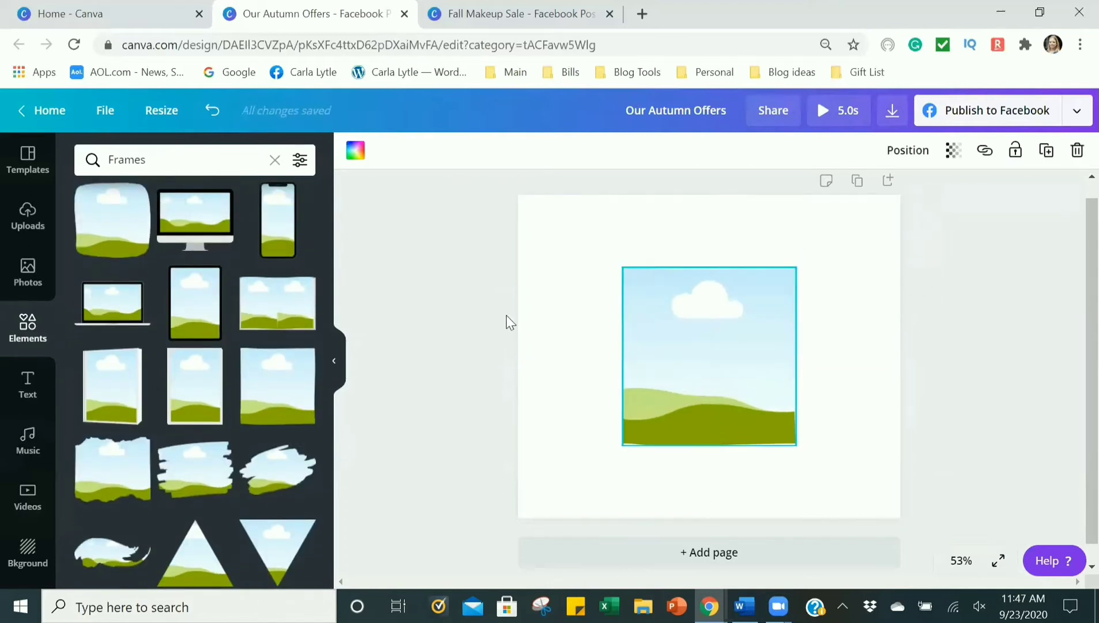
- Add a circular photo frame, shrink it, and place it over the square frame's upper-left corner
{"action": "scroll", "coordinate": [225, 290], "scroll_direction": "up", "scroll_amount": 2}
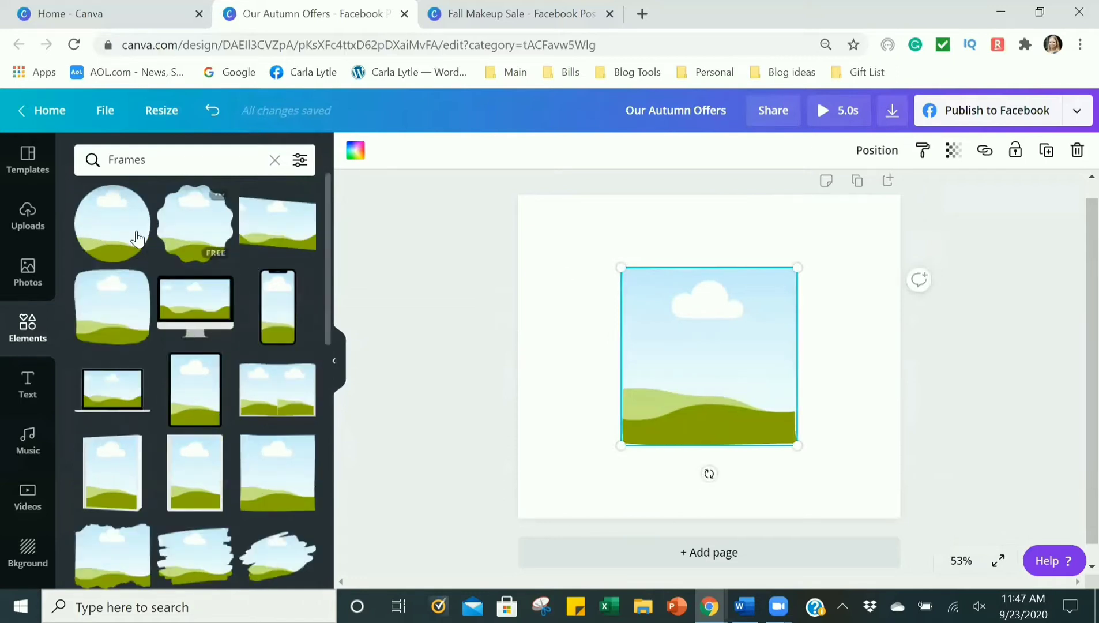
{"action": "left_click", "coordinate": [1074, 150]}
{"action": "left_click", "coordinate": [752, 359]}
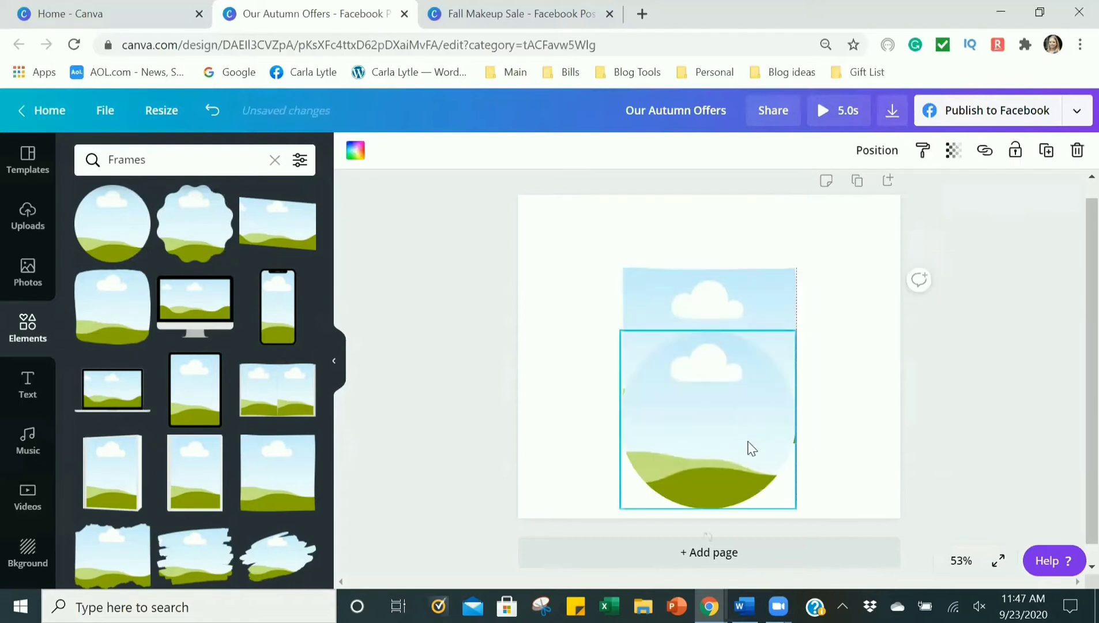
{"action": "left_click_drag", "start_coordinate": [739, 416], "coordinate": [646, 247]}
{"action": "left_click_drag", "start_coordinate": [718, 211], "coordinate": [642, 263]}
{"action": "left_click_drag", "start_coordinate": [608, 318], "coordinate": [601, 286]}
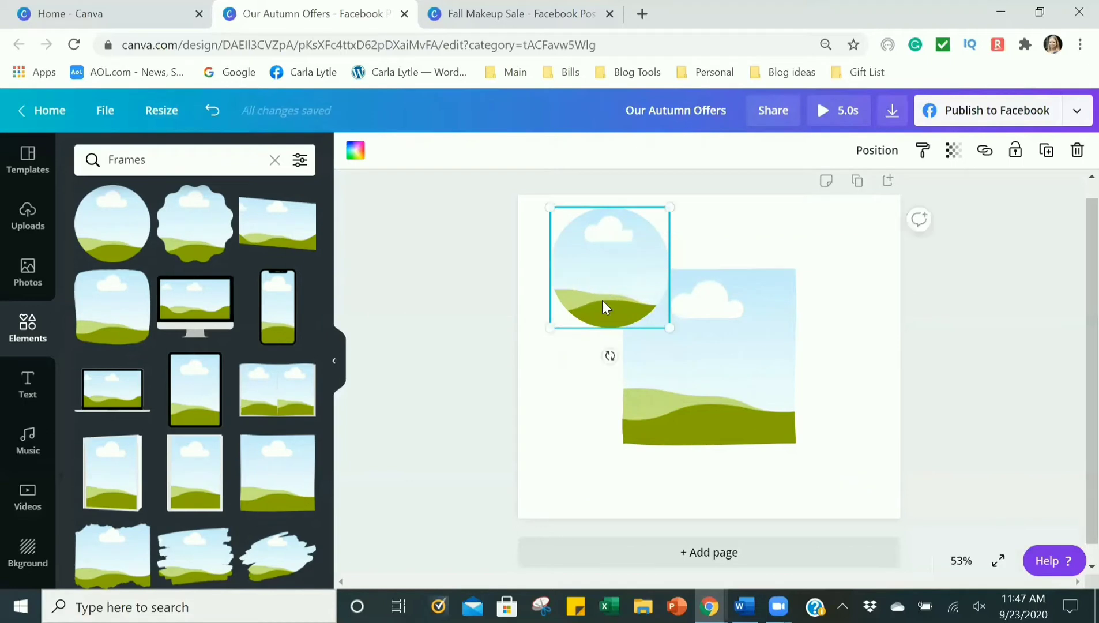
- Shift the circular frame closer to the page's upper-left corner and place a duplicate of it near the lower-right corner
{"action": "left_click_drag", "start_coordinate": [706, 346], "coordinate": [718, 347]}
{"action": "left_click_drag", "start_coordinate": [608, 272], "coordinate": [614, 266]}
{"action": "left_click_drag", "start_coordinate": [727, 333], "coordinate": [733, 353]}
{"action": "left_click_drag", "start_coordinate": [599, 252], "coordinate": [587, 253]}
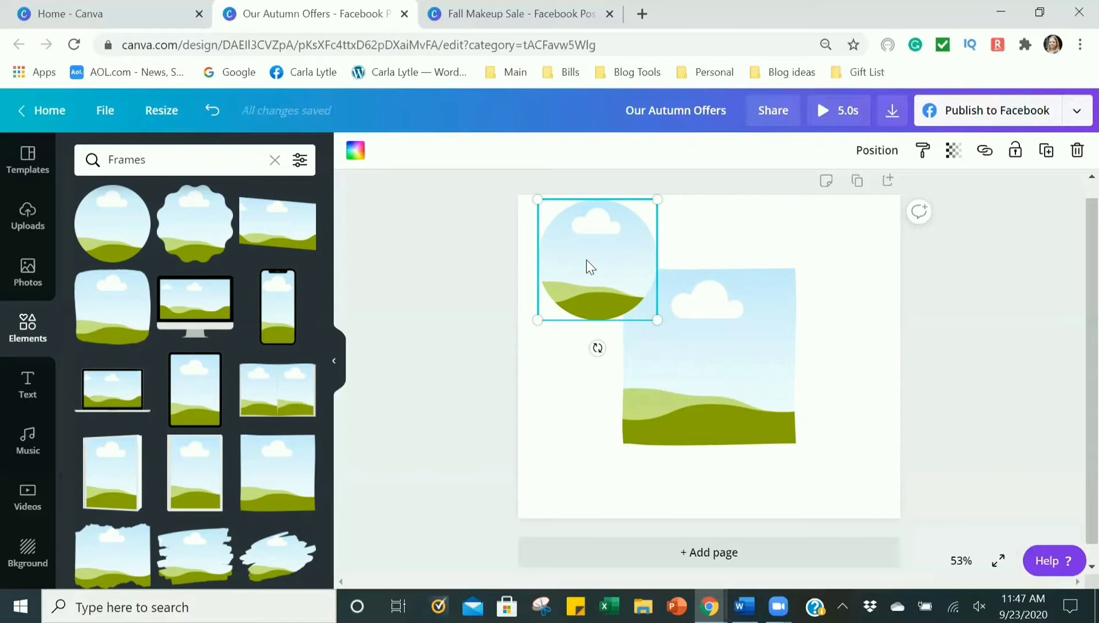
{"action": "left_click", "coordinate": [1046, 151]}
{"action": "left_click_drag", "start_coordinate": [620, 277], "coordinate": [842, 463]}
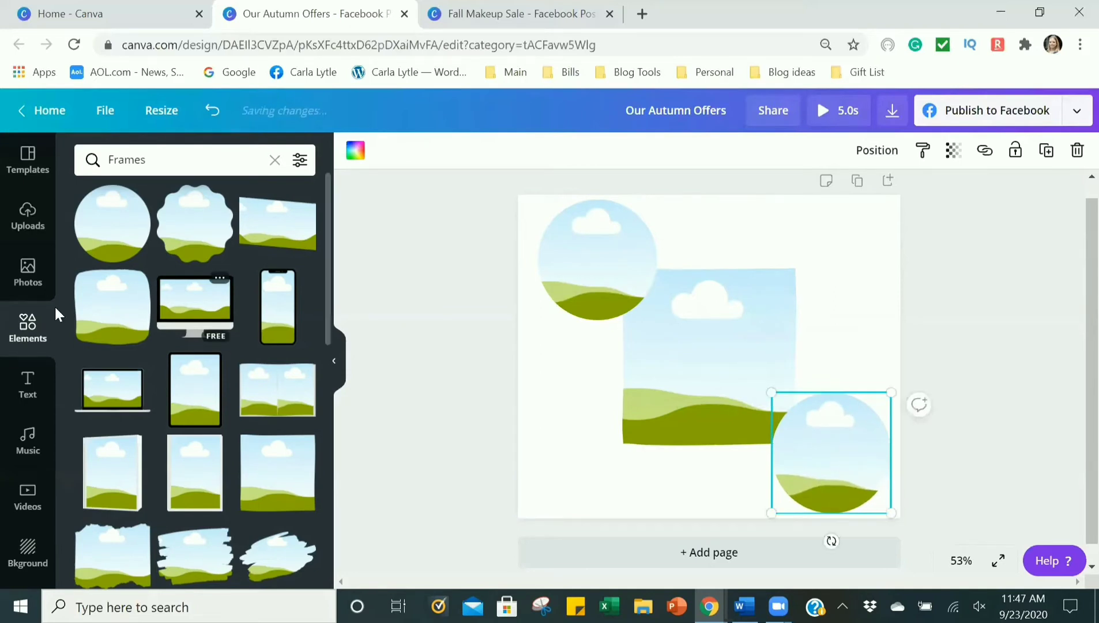
- Fill the square frame with the uploaded photo of the cat playing with a colorful ball
{"action": "left_click", "coordinate": [34, 277]}
{"action": "left_click", "coordinate": [27, 218]}
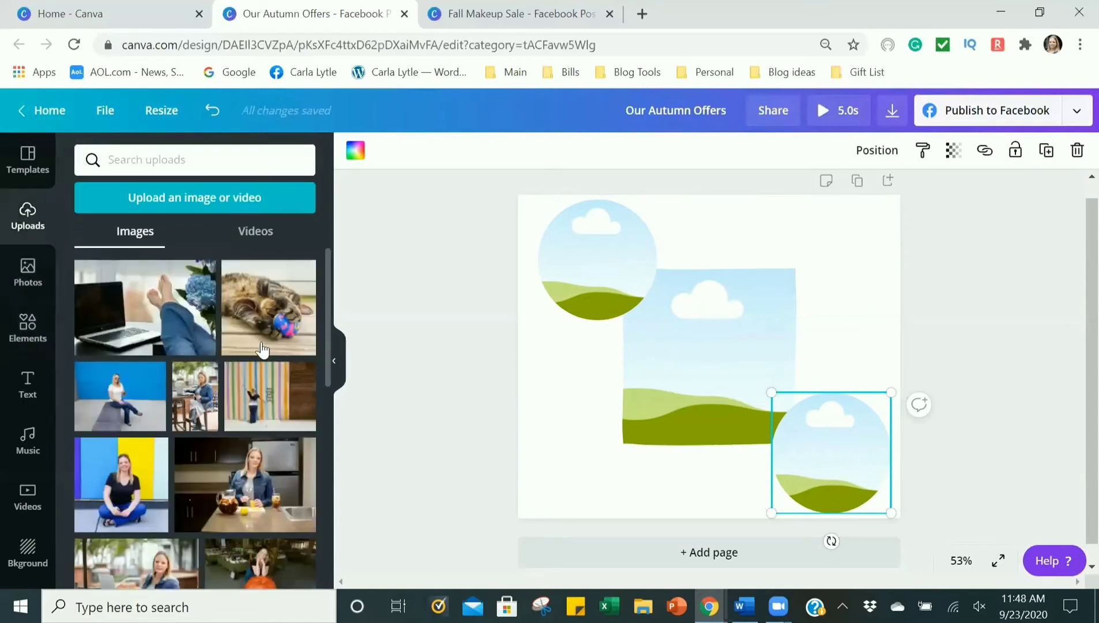
{"action": "left_click_drag", "start_coordinate": [382, 303], "coordinate": [668, 314]}
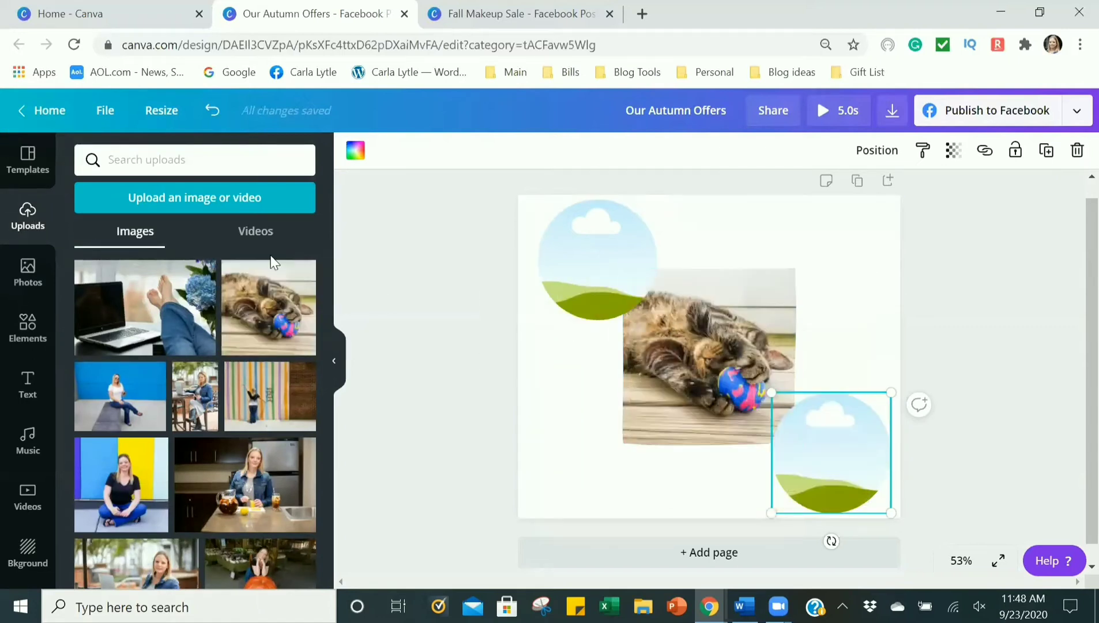
{"action": "left_click", "coordinate": [178, 325]}
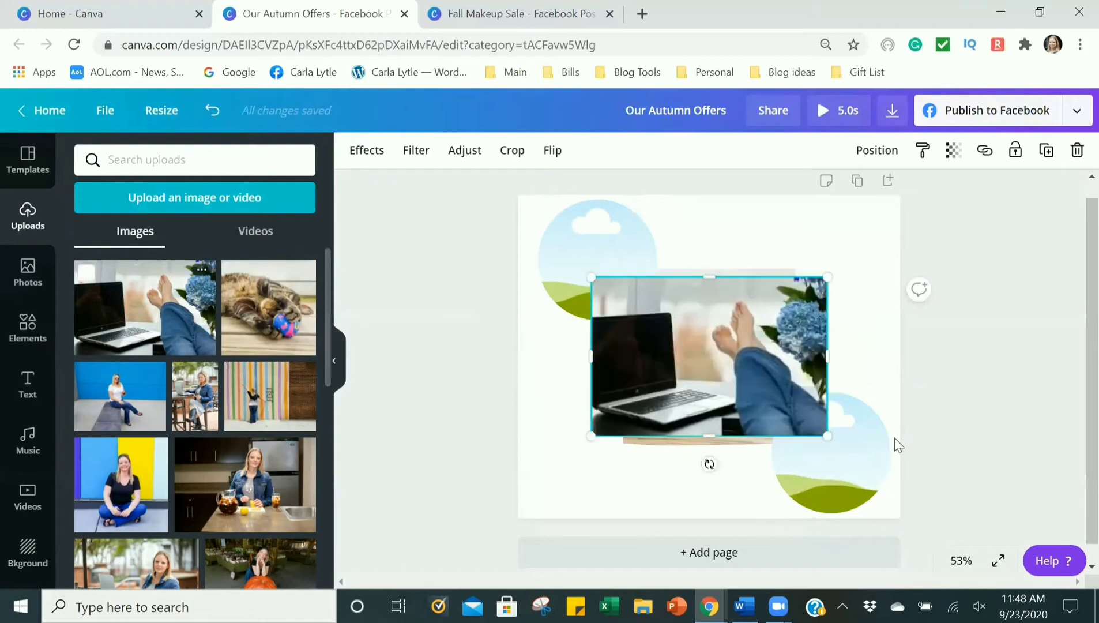
{"action": "left_click", "coordinate": [1077, 151]}
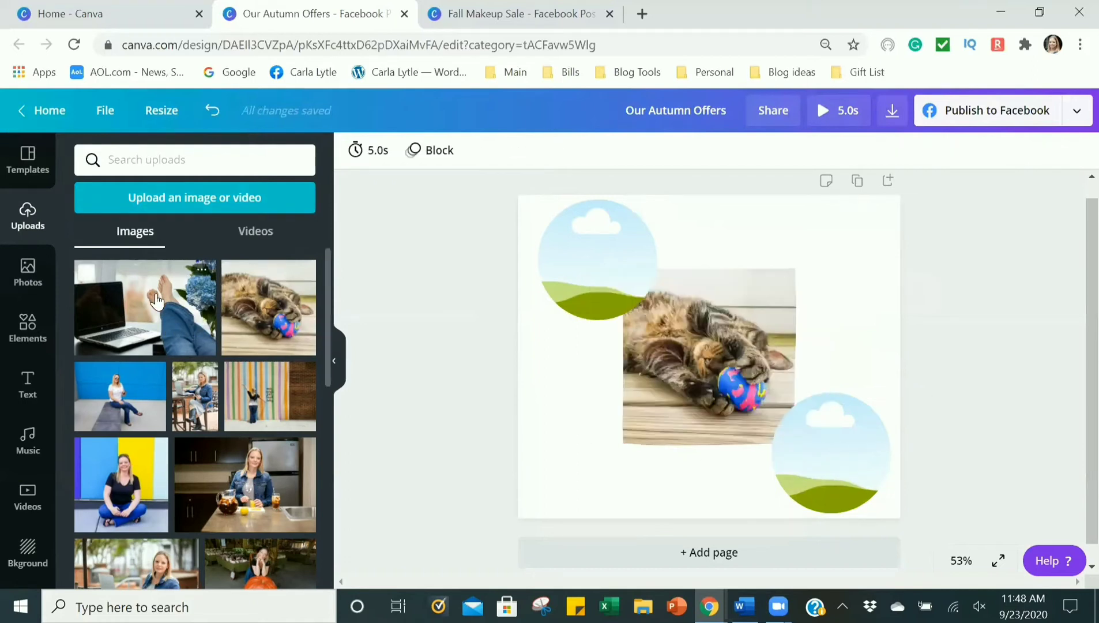
{"action": "left_click", "coordinate": [134, 319]}
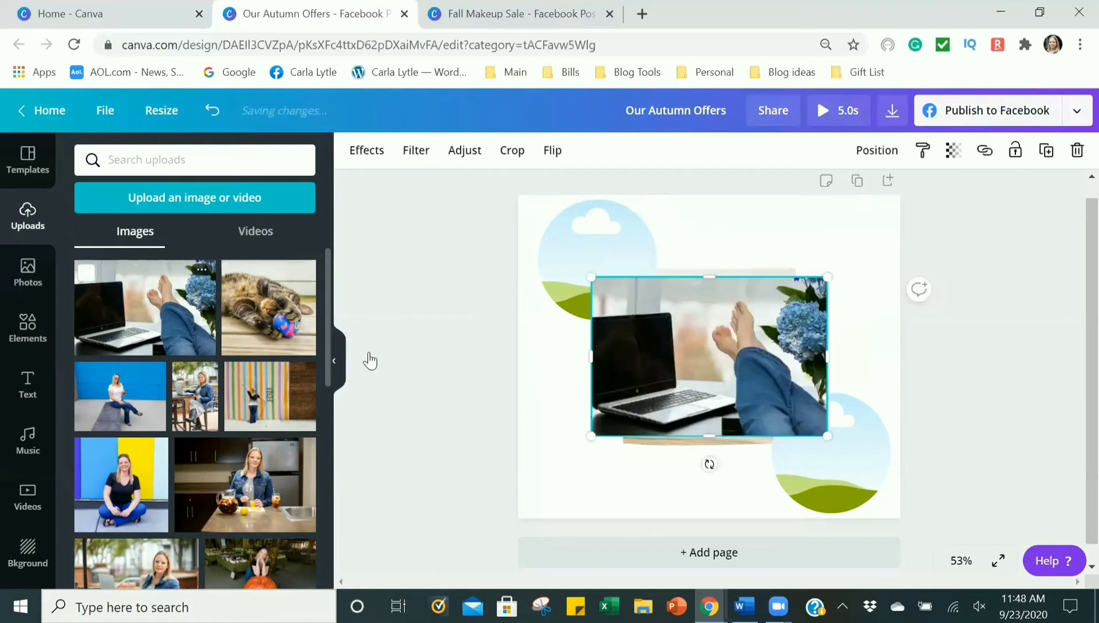
{"action": "left_click", "coordinate": [1075, 151]}
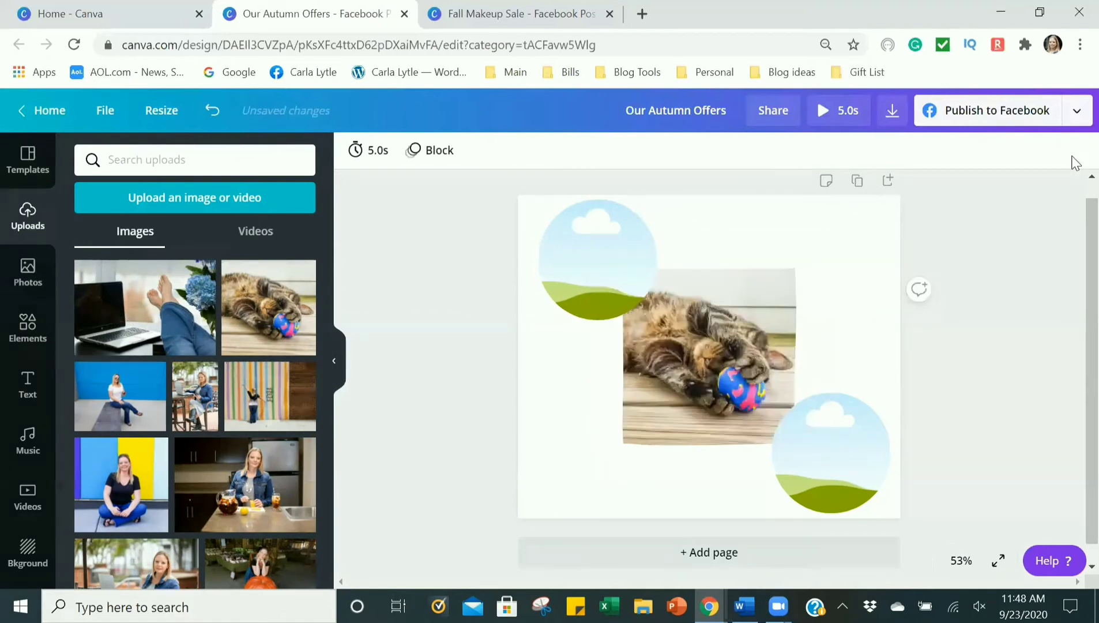
- Fill the upper circle with the uploaded photo of the woman against a blue wall and the lower circle with the kitchen photo
{"action": "left_click_drag", "start_coordinate": [120, 396], "coordinate": [590, 281]}
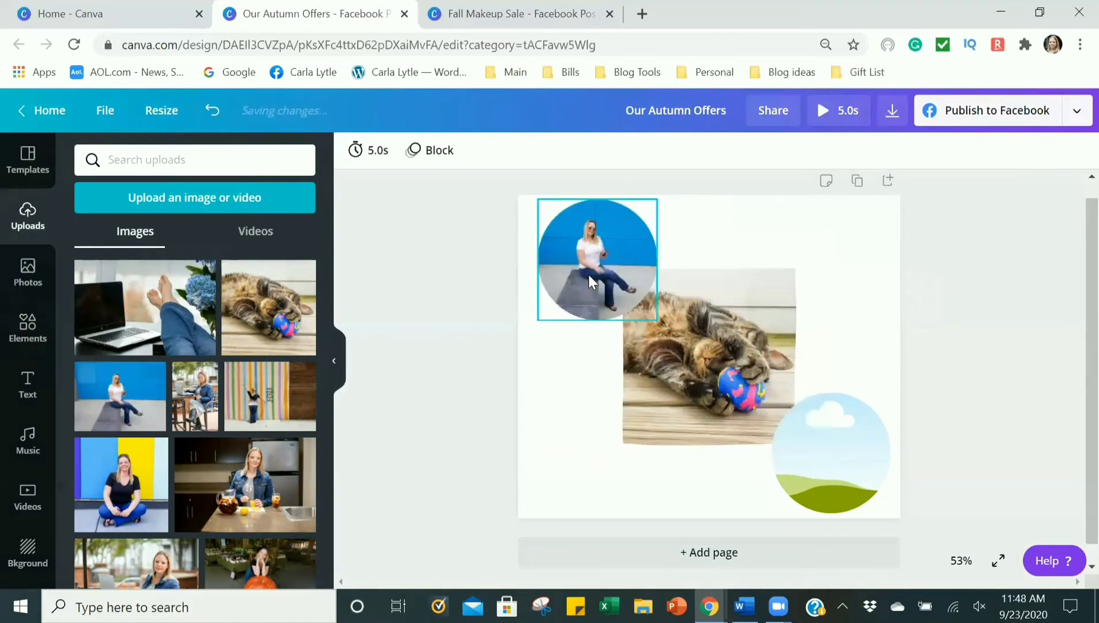
{"action": "left_click_drag", "start_coordinate": [219, 461], "coordinate": [818, 448]}
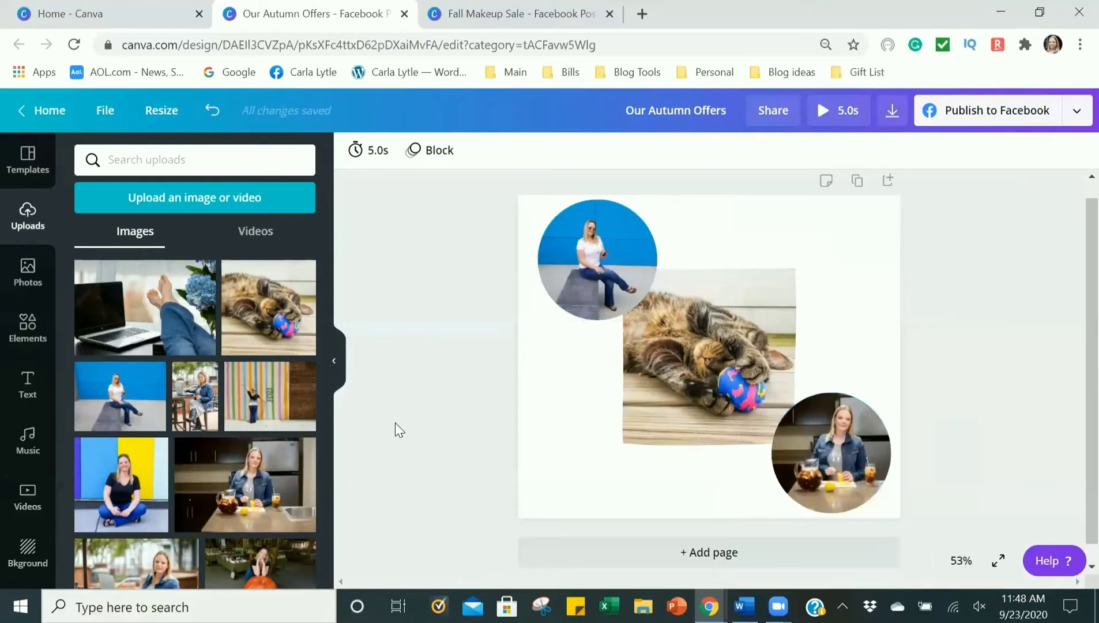
- Undo all the uploaded photo placements to restore the three empty frames
{"action": "left_click", "coordinate": [213, 113]}
{"action": "left_click", "coordinate": [214, 113]}
{"action": "left_click", "coordinate": [214, 113]}
{"action": "left_click", "coordinate": [213, 113]}
{"action": "left_click", "coordinate": [213, 113]}
{"action": "left_click", "coordinate": [213, 113]}
{"action": "left_click", "coordinate": [213, 113]}
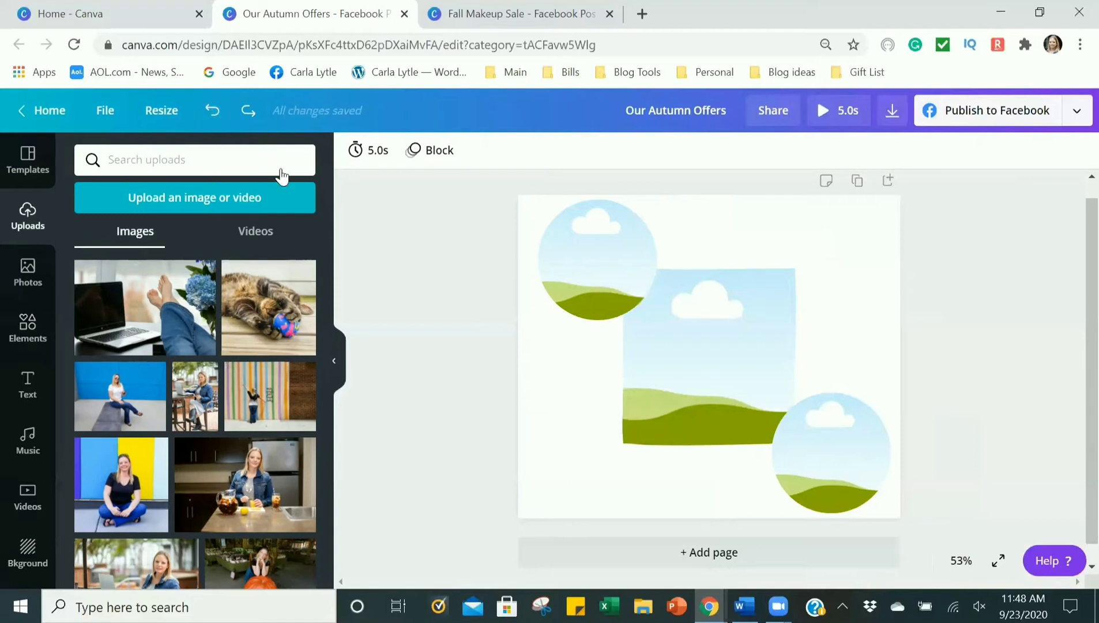
- Search the stock photos for "Makeup" and narrow the results with the suggested Eyeshadow topic
{"action": "left_click", "coordinate": [19, 284]}
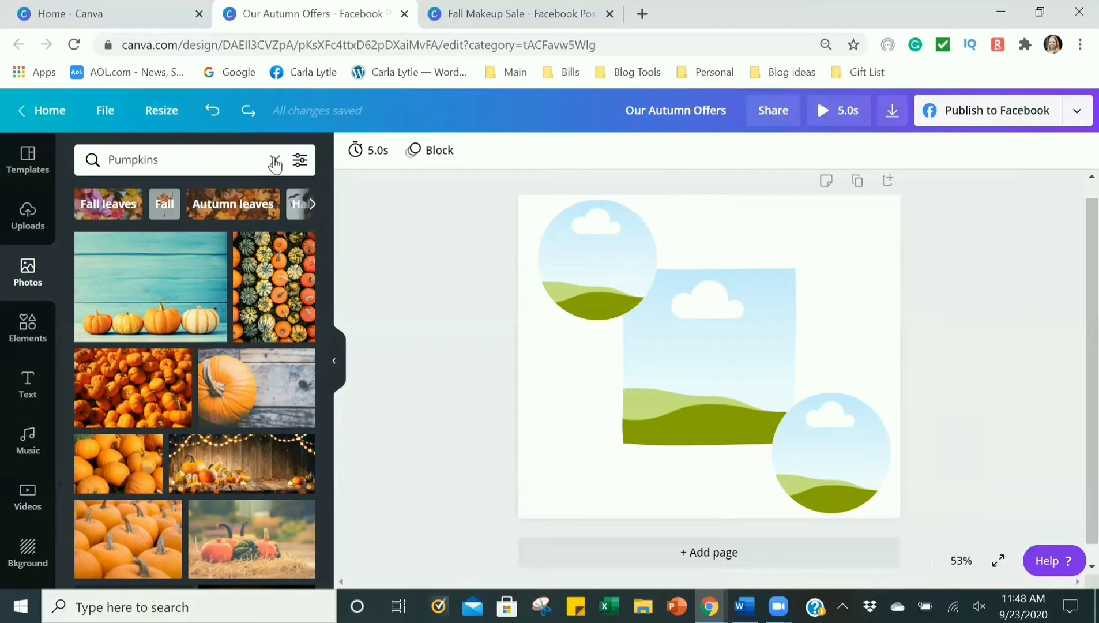
{"action": "left_click", "coordinate": [274, 160]}
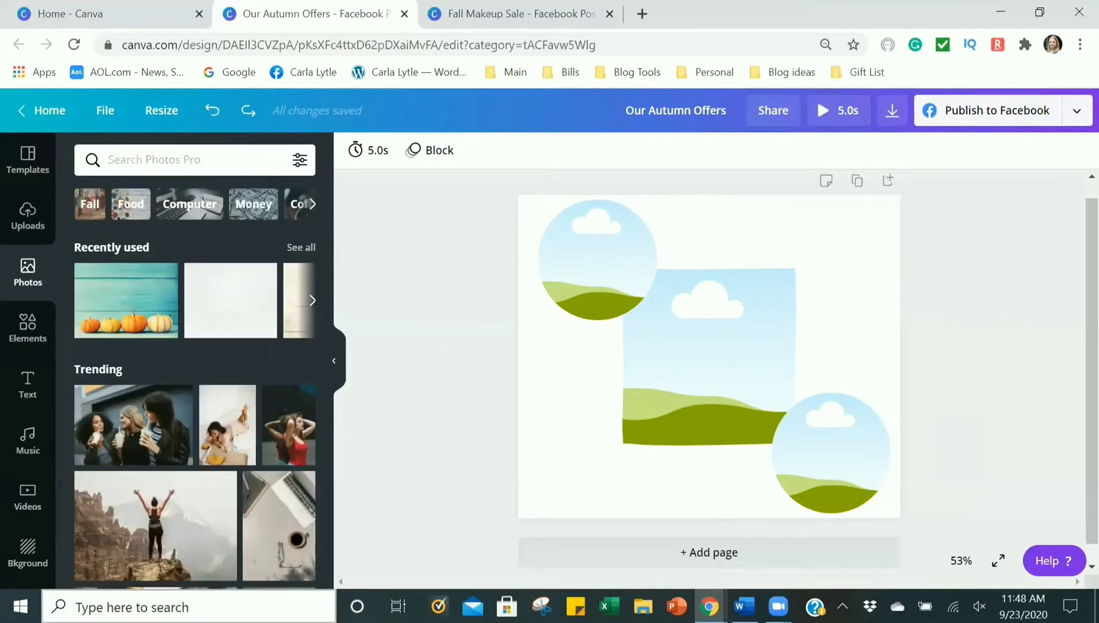
{"action": "type", "text": "Makeup"}
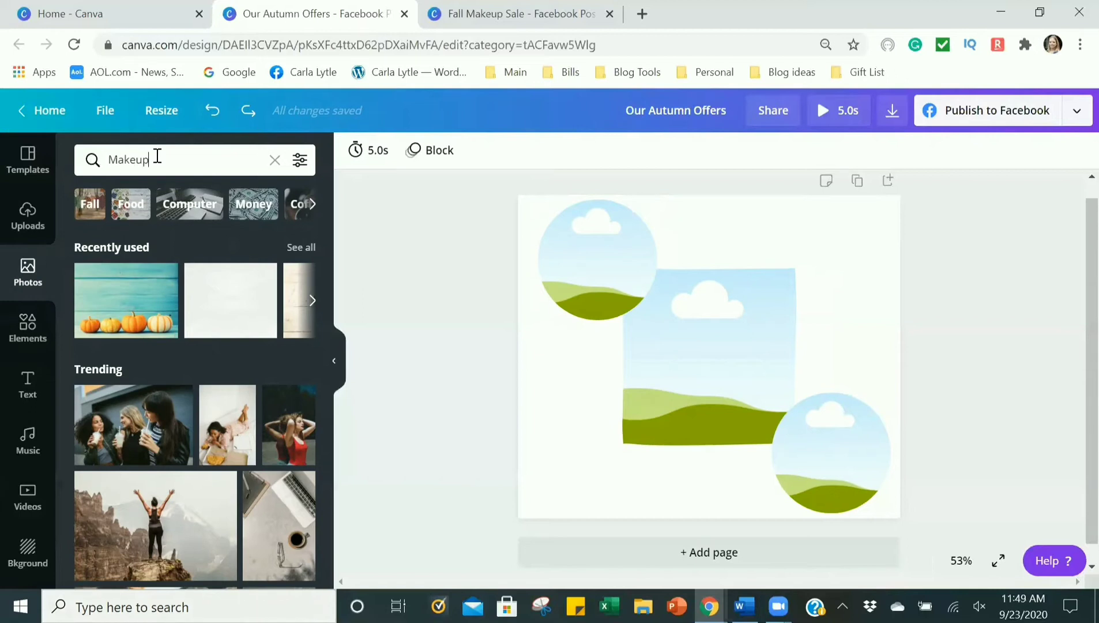
{"action": "key", "text": "Return"}
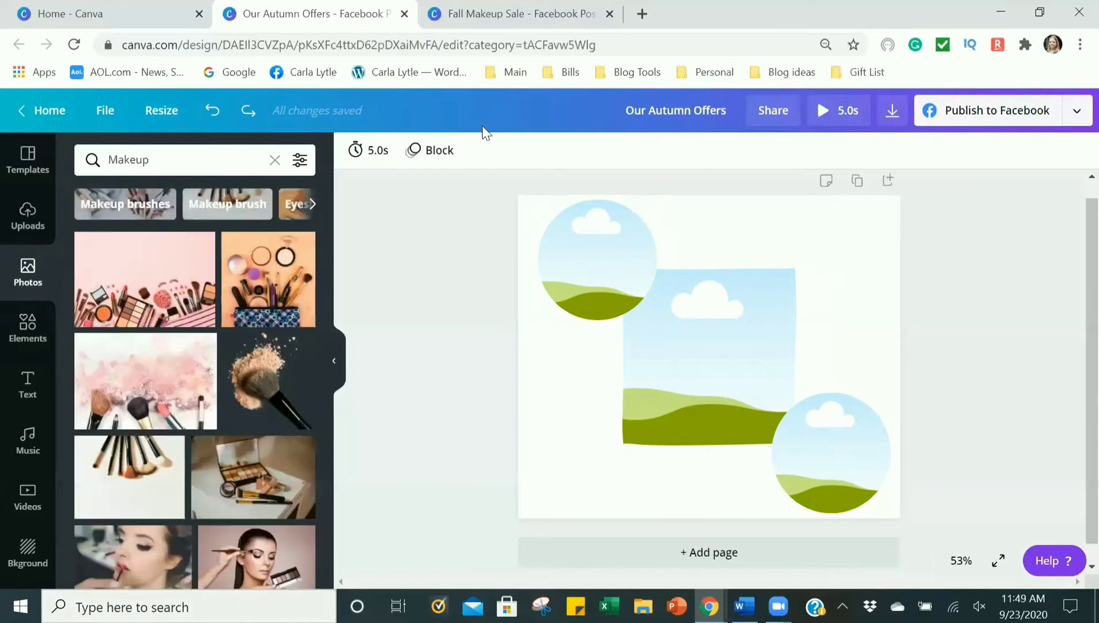
{"action": "left_click", "coordinate": [314, 205]}
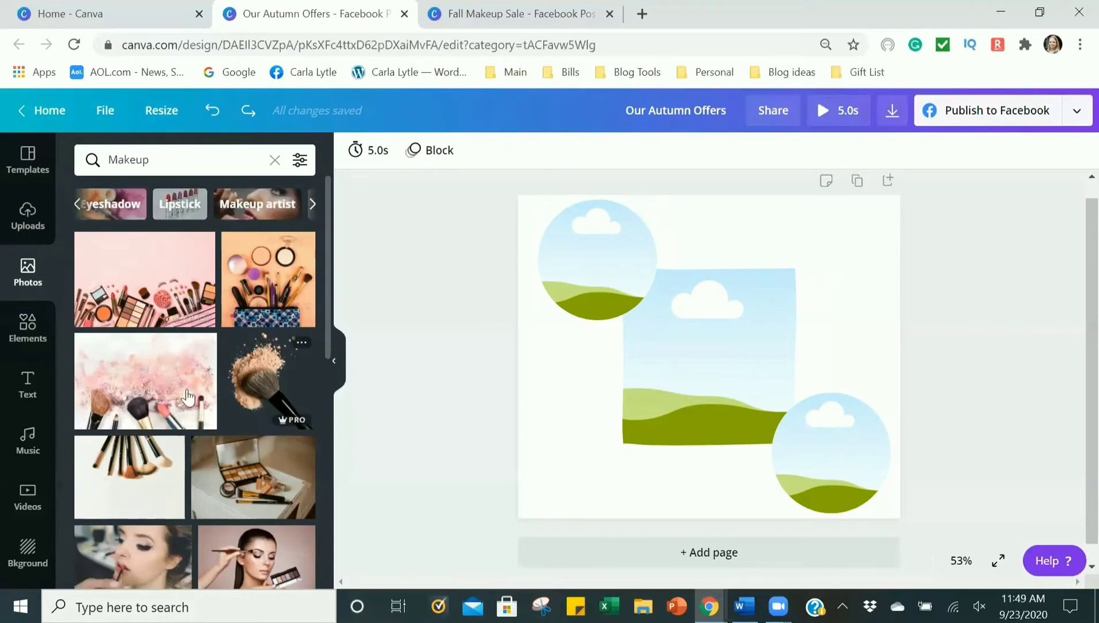
{"action": "left_click", "coordinate": [75, 203]}
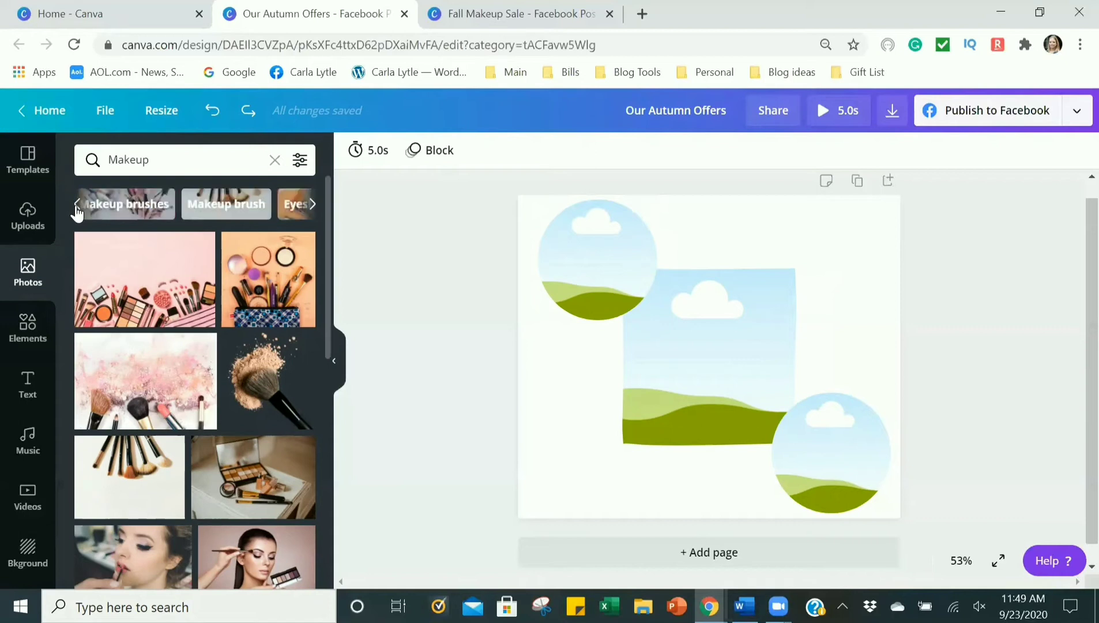
{"action": "left_click", "coordinate": [313, 204]}
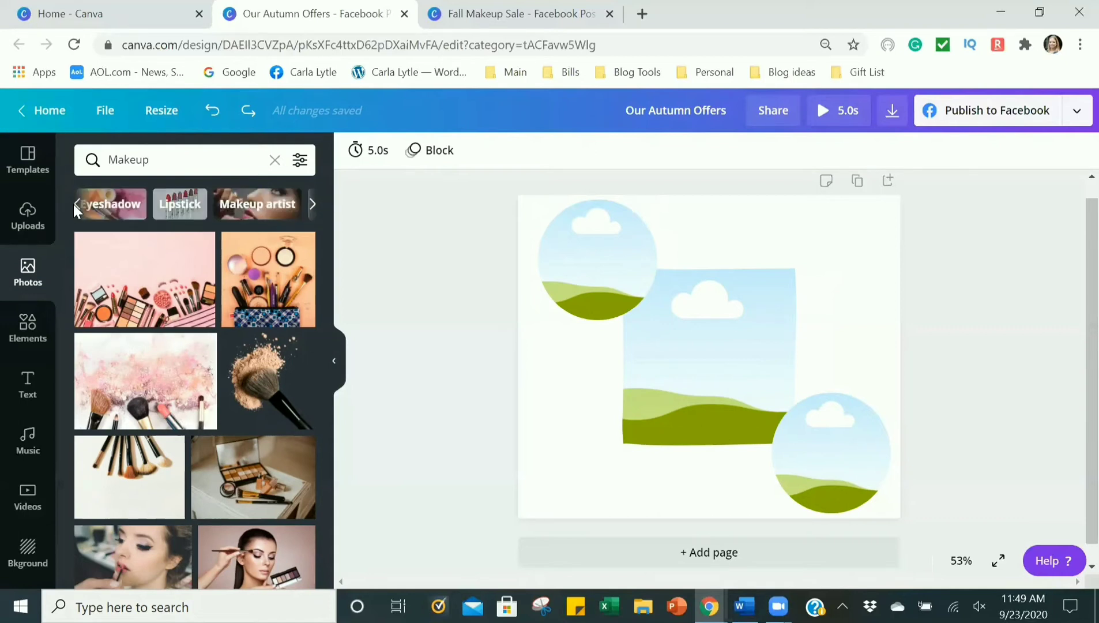
{"action": "left_click", "coordinate": [76, 204]}
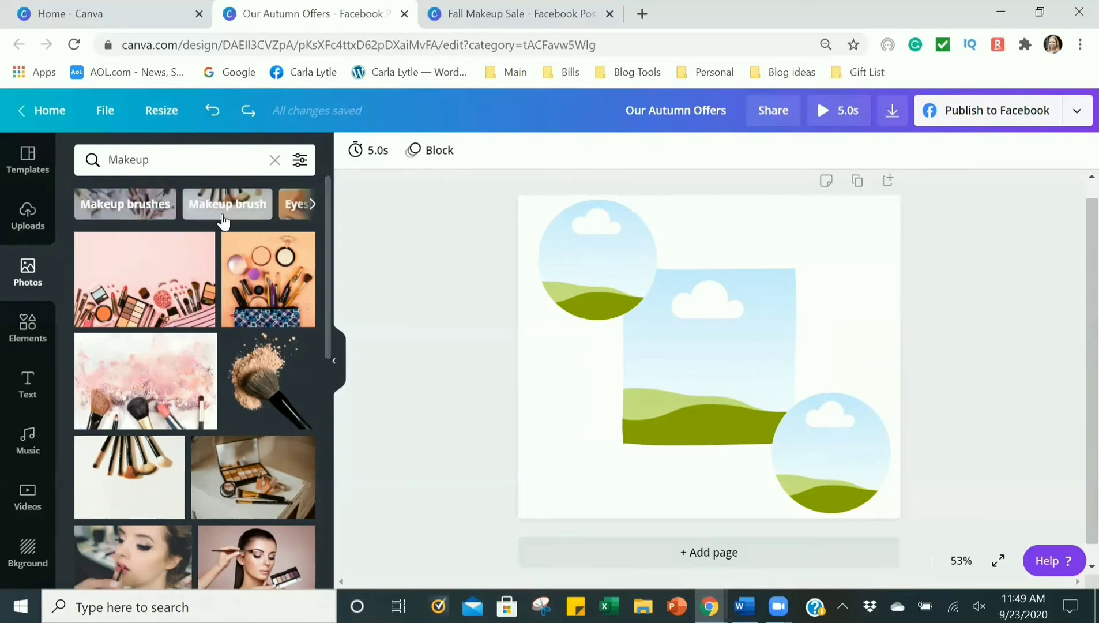
{"action": "left_click", "coordinate": [312, 205]}
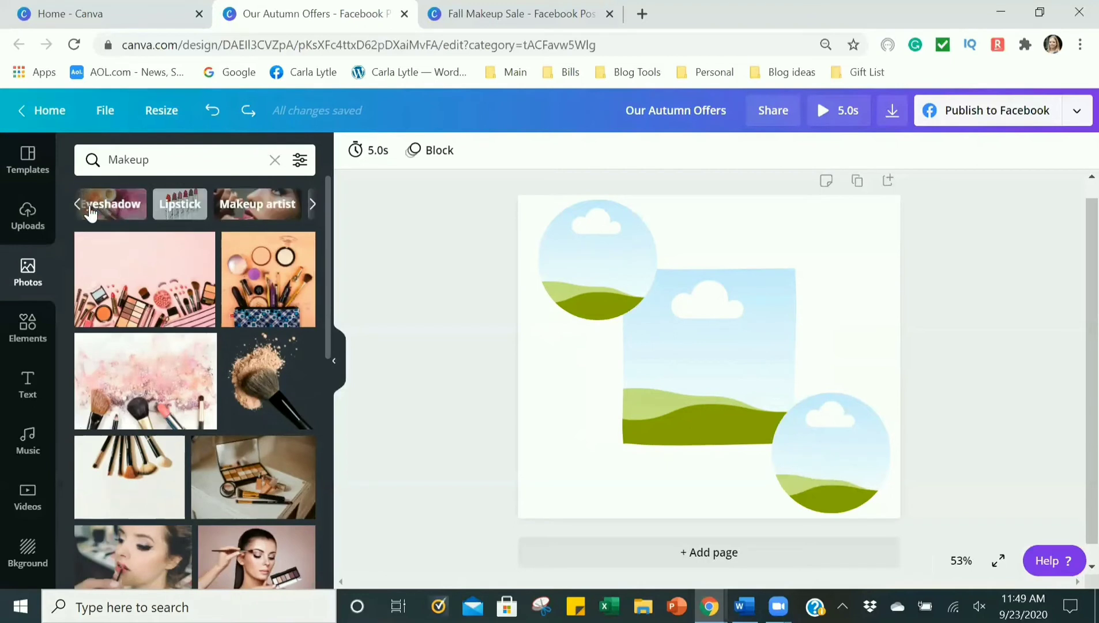
{"action": "left_click", "coordinate": [91, 212]}
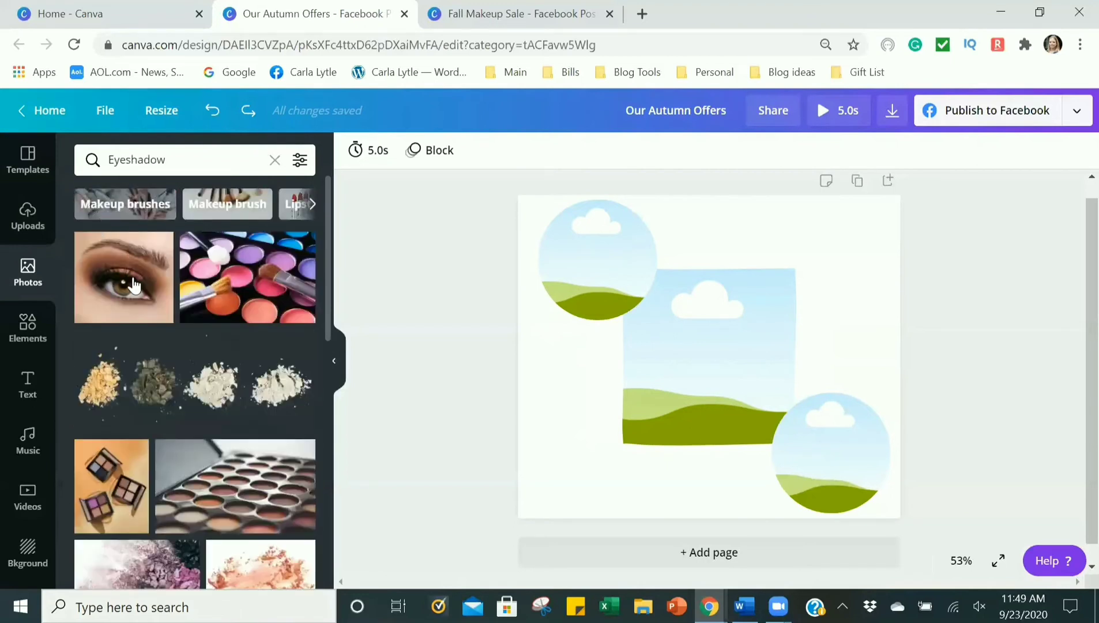
- Fill the upper circle with the brown eye close-up, the square with the open eyeshadow palette, and the lower circle with the smoky gray eye
{"action": "left_click_drag", "start_coordinate": [350, 245], "coordinate": [583, 249]}
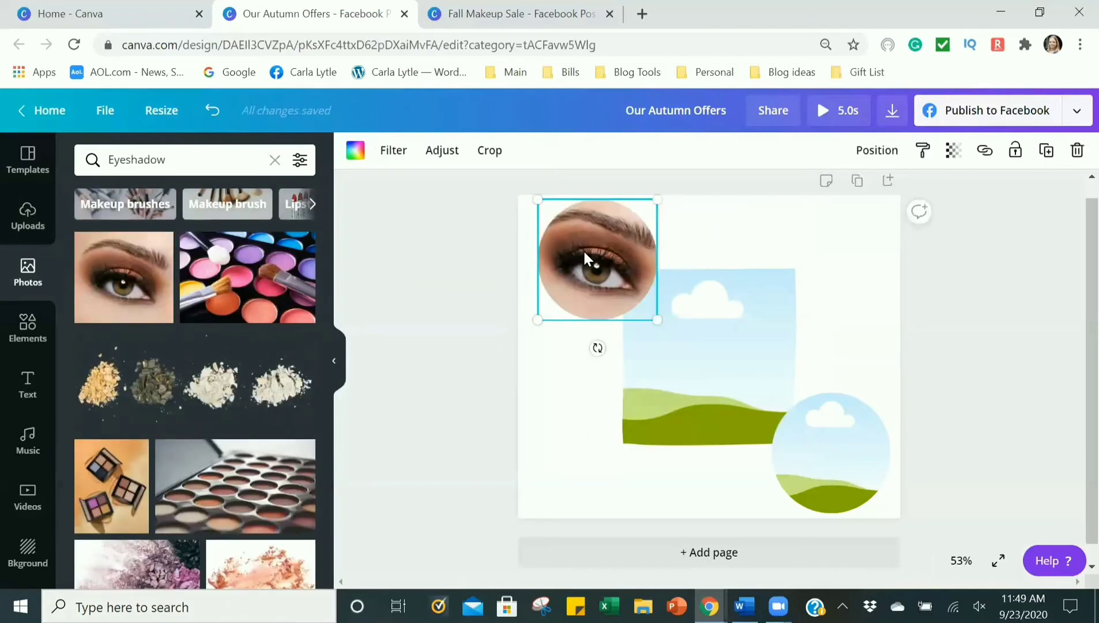
{"action": "left_click_drag", "start_coordinate": [274, 501], "coordinate": [667, 390]}
{"action": "scroll", "coordinate": [214, 484], "scroll_direction": "down", "scroll_amount": 8}
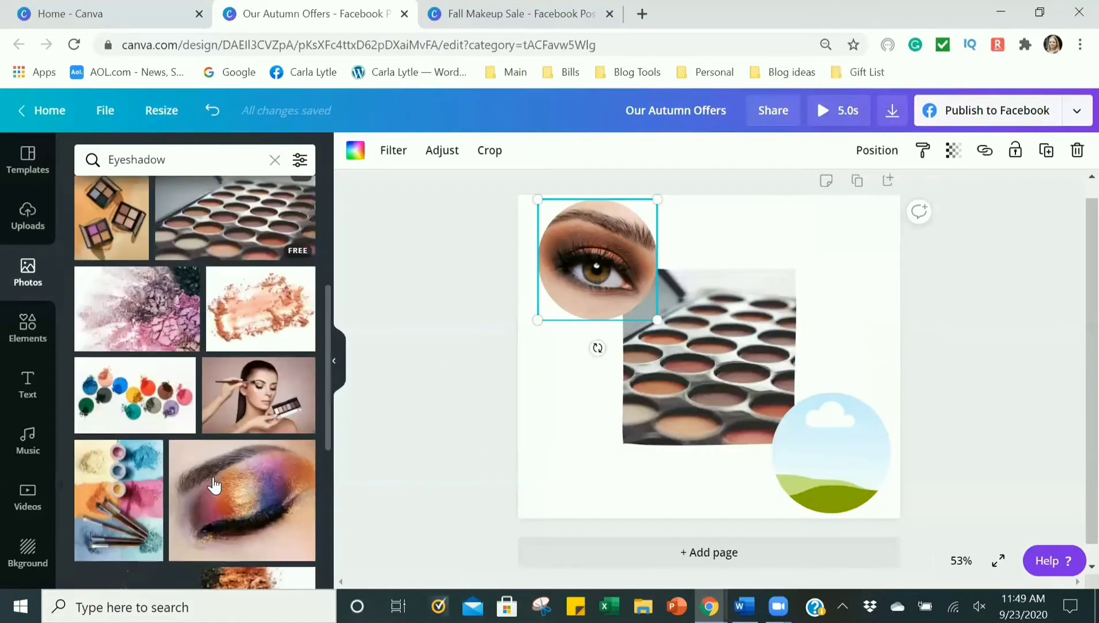
{"action": "scroll", "coordinate": [214, 485], "scroll_direction": "down", "scroll_amount": 10}
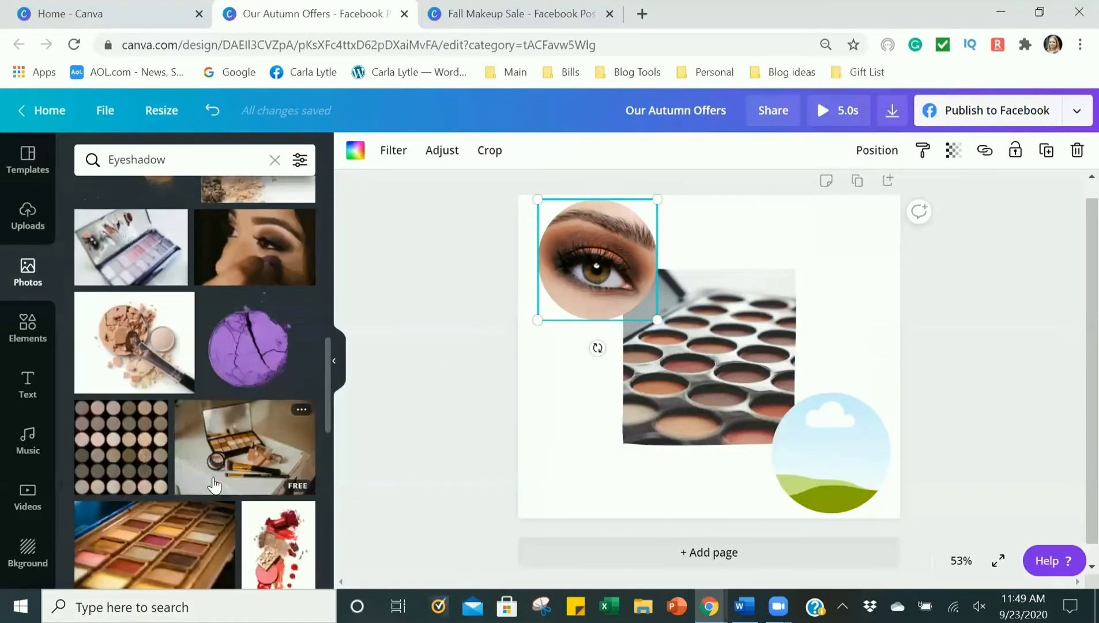
{"action": "scroll", "coordinate": [214, 486], "scroll_direction": "down", "scroll_amount": 3}
{"action": "left_click_drag", "start_coordinate": [260, 422], "coordinate": [864, 465]}
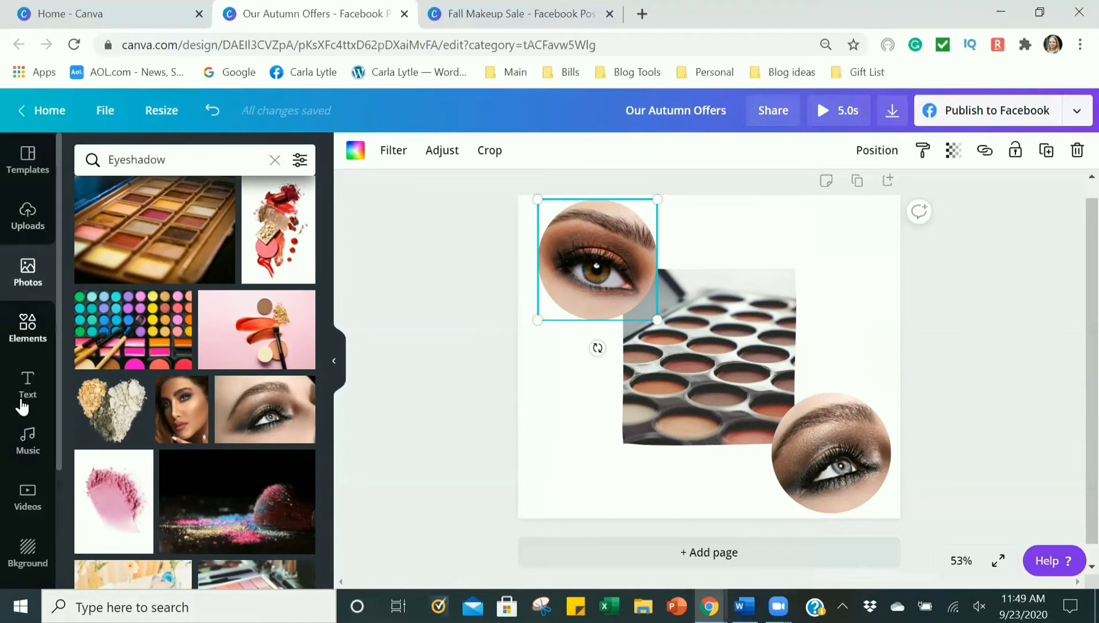
- Apply the brown wood plank background from the Patterns collection to the page
{"action": "left_click", "coordinate": [26, 553]}
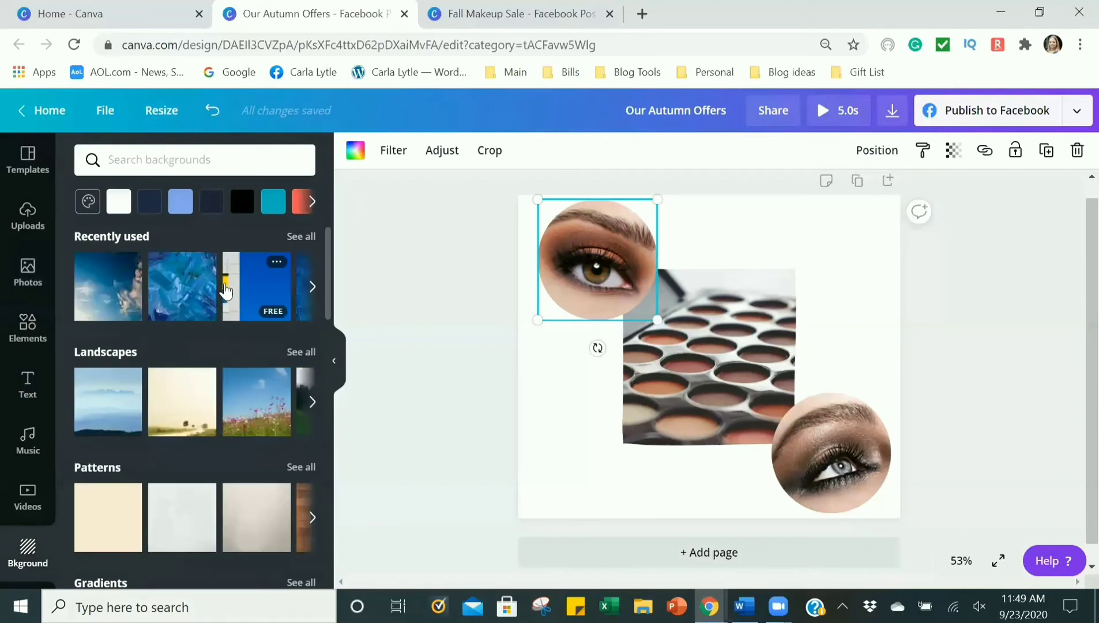
{"action": "scroll", "coordinate": [227, 303], "scroll_direction": "down", "scroll_amount": 5}
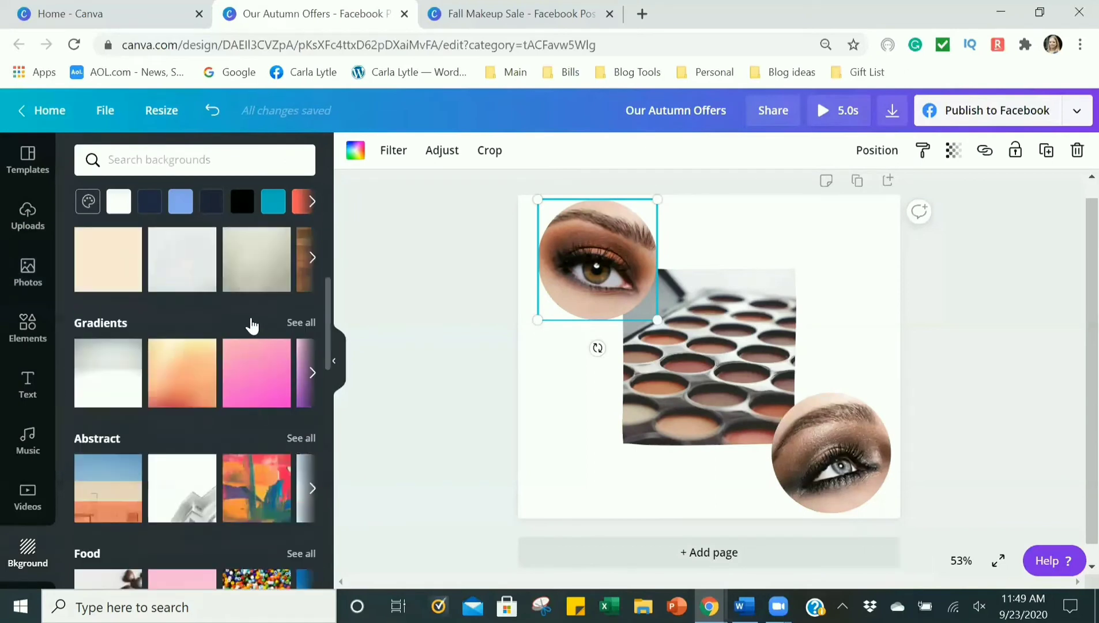
{"action": "scroll", "coordinate": [278, 356], "scroll_direction": "up", "scroll_amount": 3}
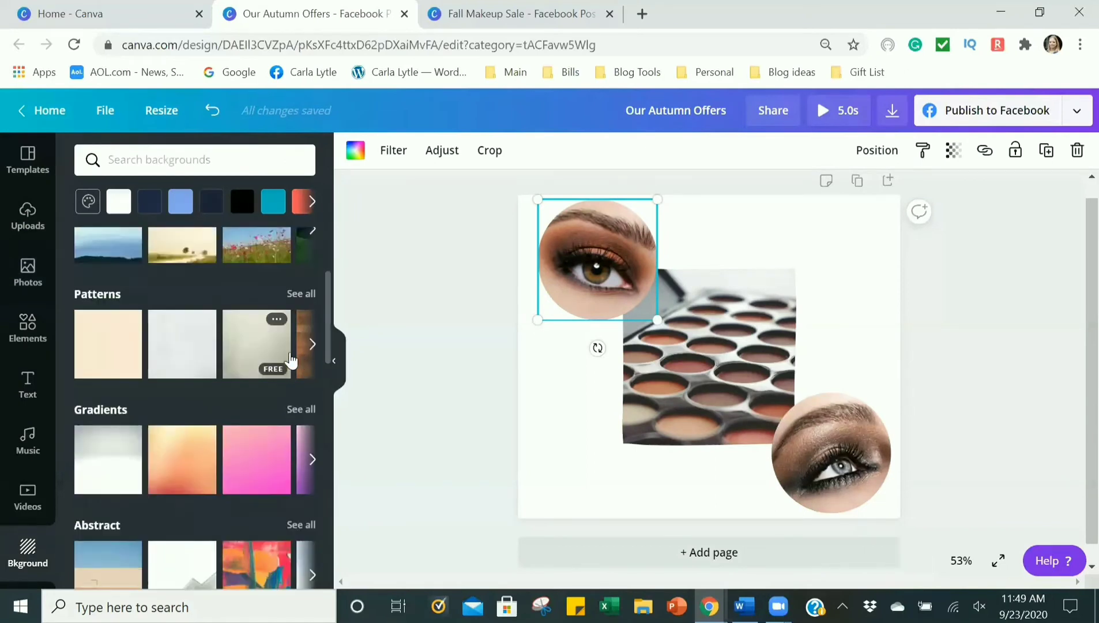
{"action": "left_click", "coordinate": [314, 347]}
{"action": "left_click", "coordinate": [312, 344]}
{"action": "mouse_move", "coordinate": [144, 345]}
{"action": "left_mouse_down"}
{"action": "mouse_move", "coordinate": [735, 188]}
{"action": "mouse_move", "coordinate": [733, 221]}
{"action": "mouse_move", "coordinate": [666, 241]}
{"action": "mouse_move", "coordinate": [696, 195]}
{"action": "mouse_move", "coordinate": [141, 366]}
{"action": "left_mouse_up"}
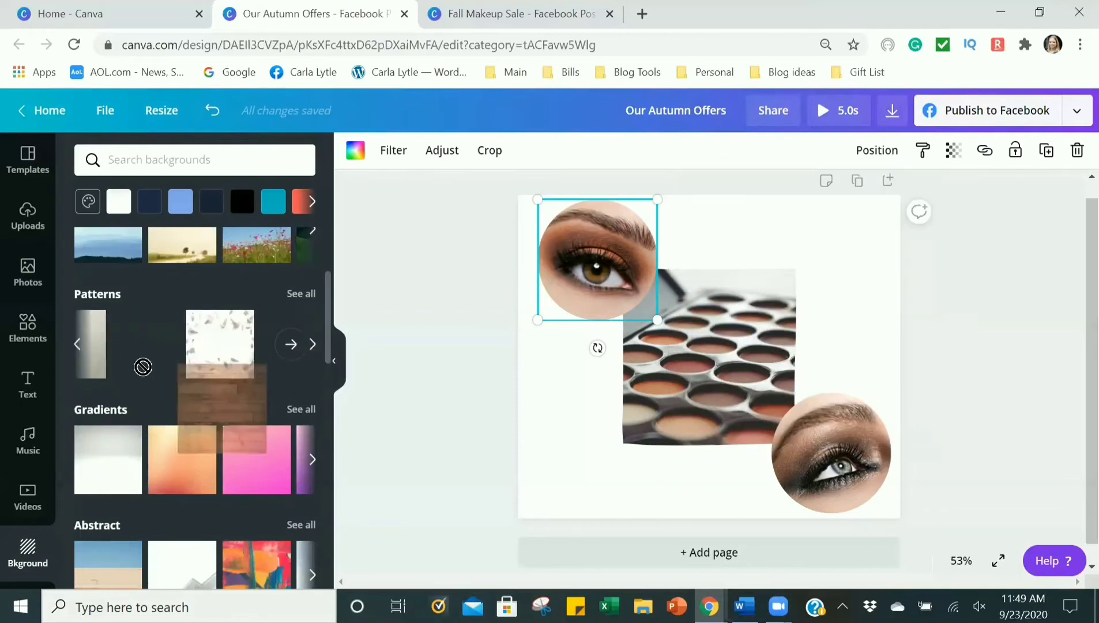
{"action": "left_click", "coordinate": [139, 363]}
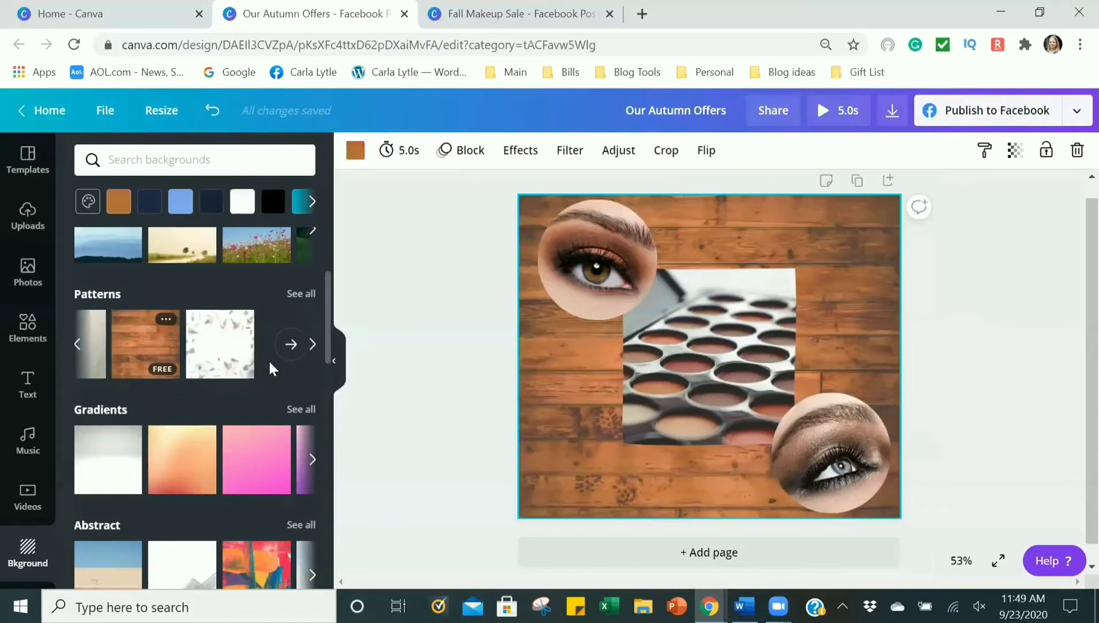
- Try the floral, gray and pink gradient backgrounds in turn, ending with the multicolored abstract painting
{"action": "left_click", "coordinate": [210, 363]}
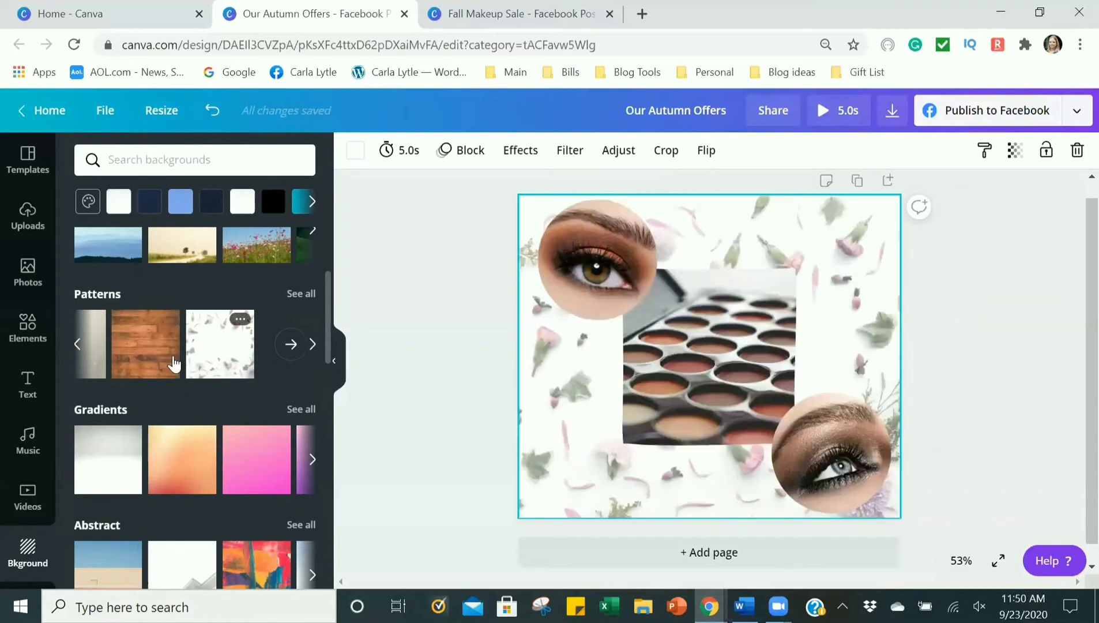
{"action": "left_click", "coordinate": [90, 354]}
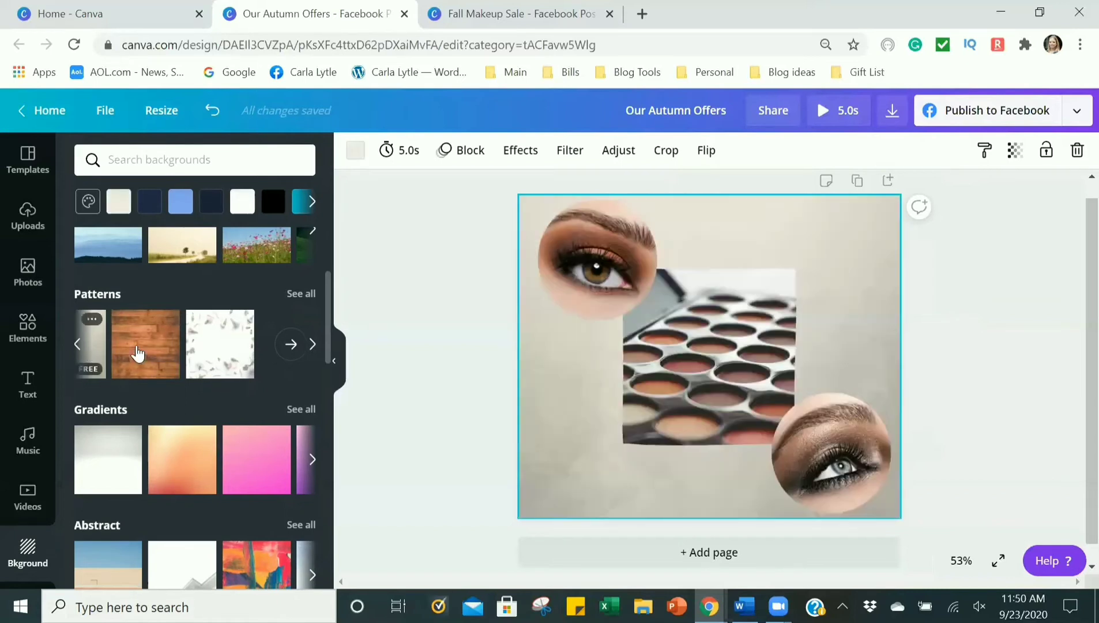
{"action": "scroll", "coordinate": [201, 369], "scroll_direction": "down", "scroll_amount": 2}
{"action": "left_click", "coordinate": [237, 380]}
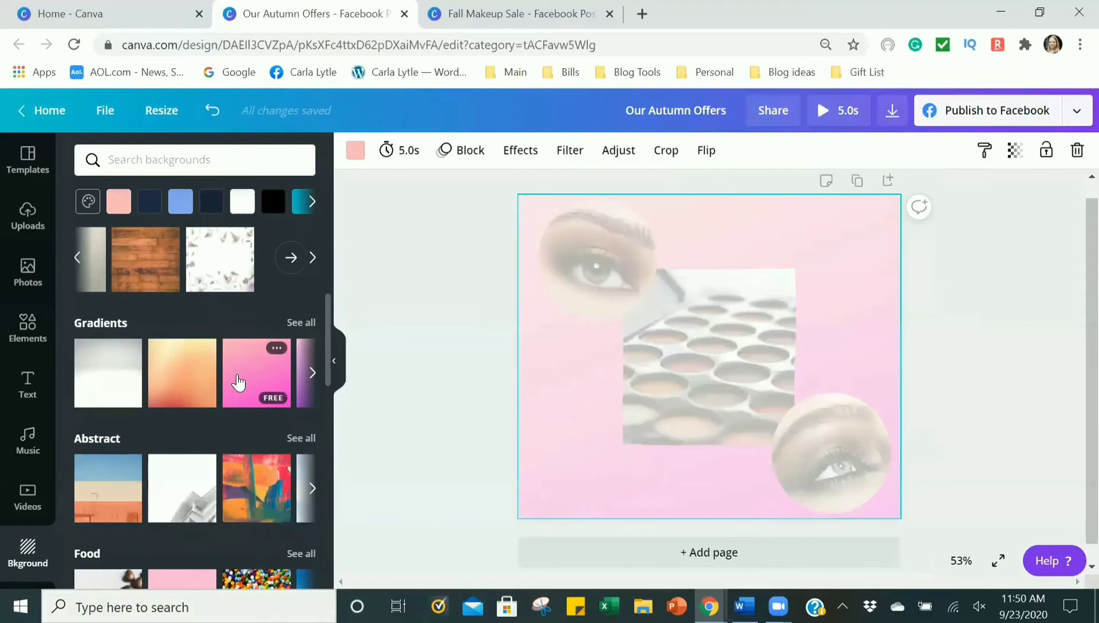
{"action": "scroll", "coordinate": [237, 382], "scroll_direction": "down", "scroll_amount": 1}
{"action": "left_click", "coordinate": [263, 372]}
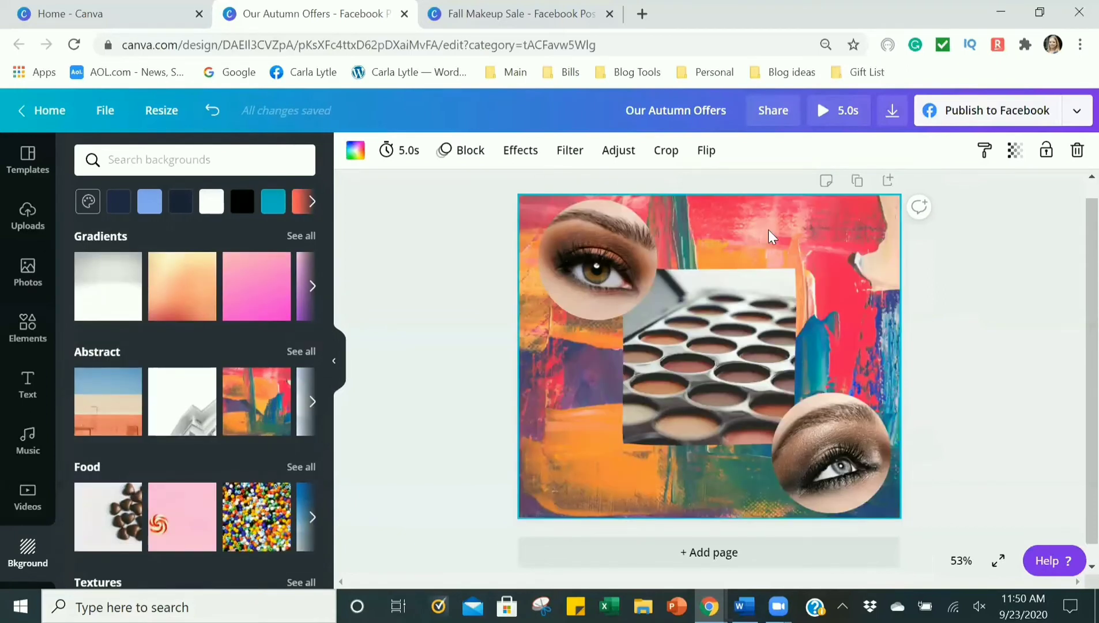
- Open the background color choices and delete the abstract painting background from the page
{"action": "left_click", "coordinate": [355, 152]}
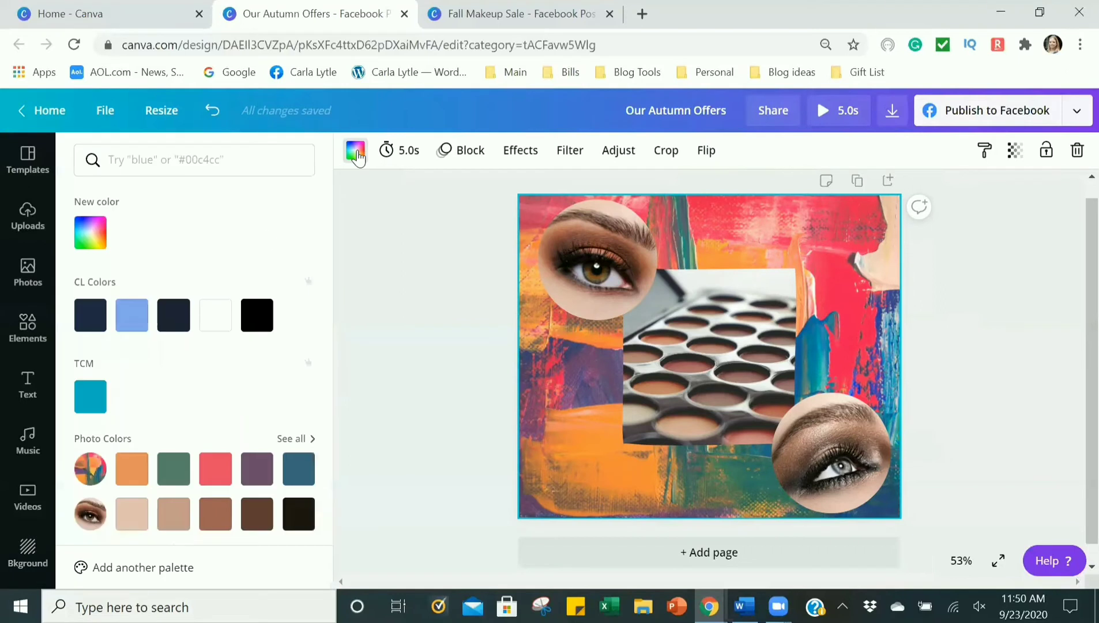
{"action": "scroll", "coordinate": [248, 355], "scroll_direction": "down", "scroll_amount": 2}
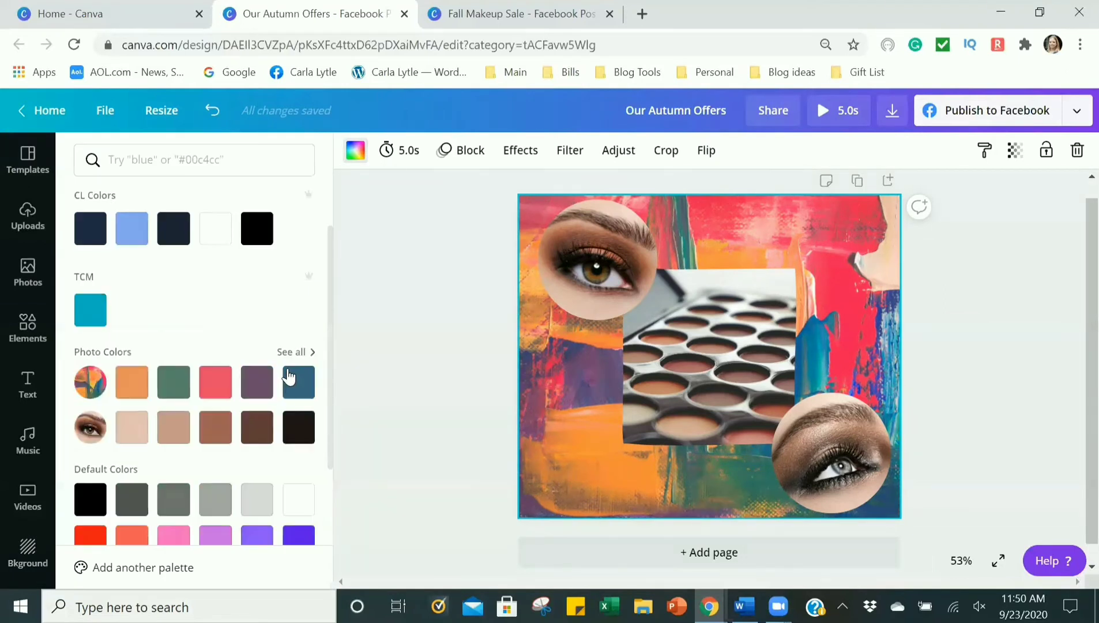
{"action": "left_click", "coordinate": [1076, 157]}
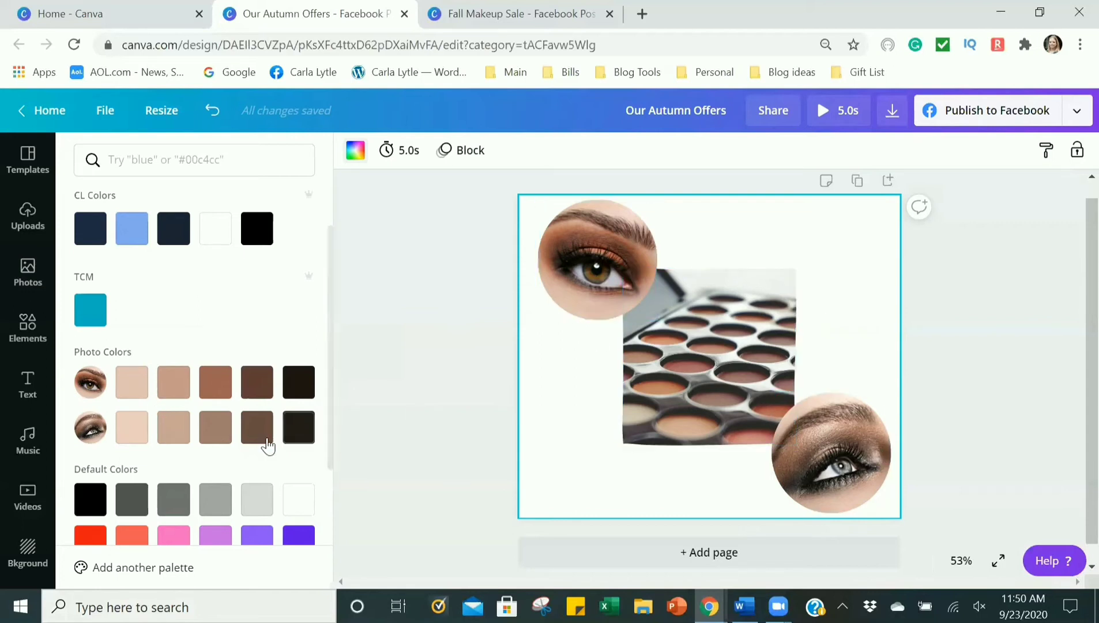
- Try several photo color swatches as the page background, ending with the dark brown taken from the smoky gray eye photo
{"action": "left_click", "coordinate": [187, 389]}
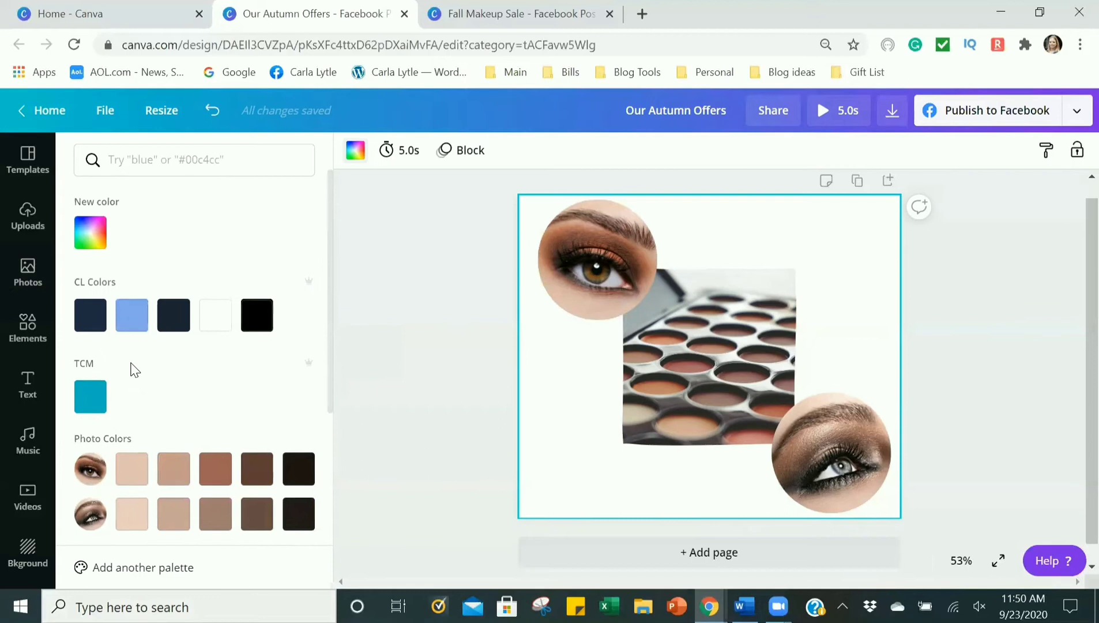
{"action": "scroll", "coordinate": [197, 315], "scroll_direction": "down", "scroll_amount": 2}
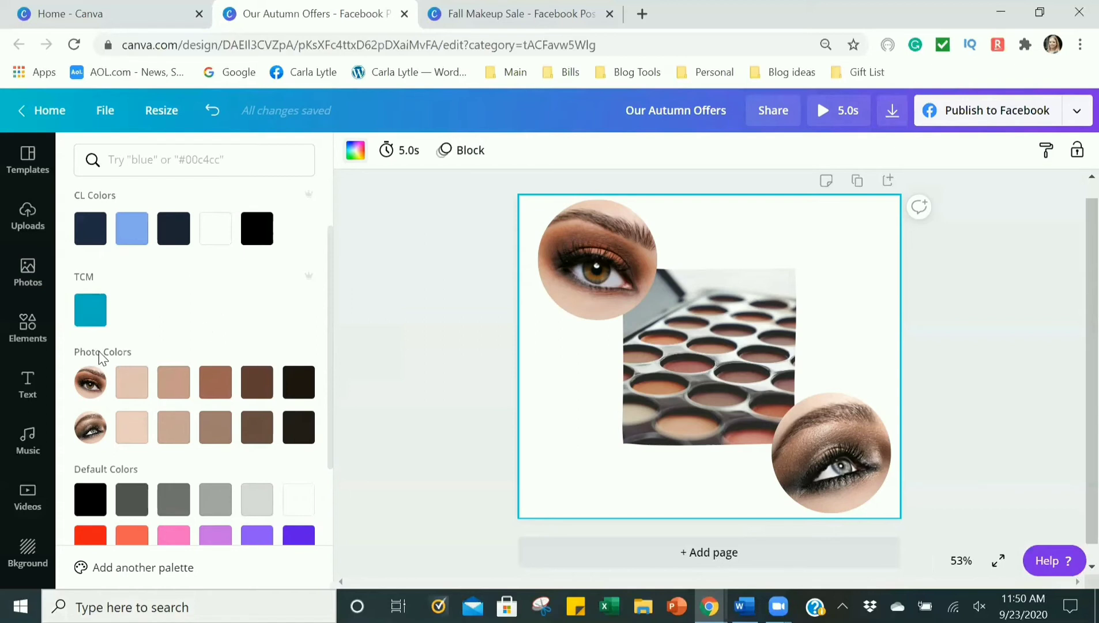
{"action": "left_click", "coordinate": [126, 392]}
{"action": "left_click", "coordinate": [167, 394]}
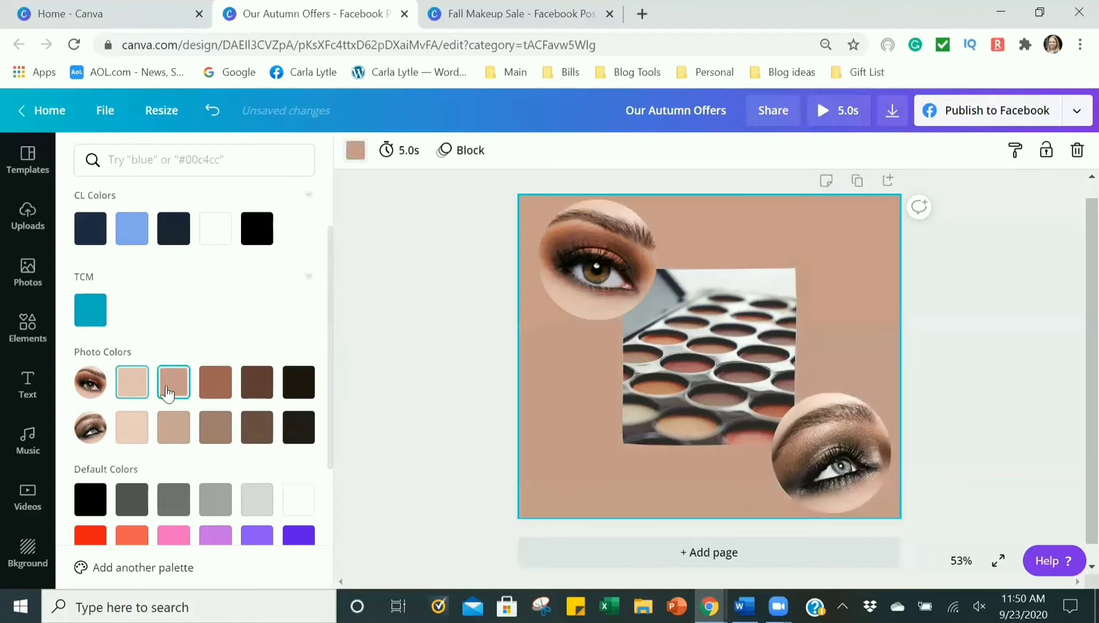
{"action": "left_click", "coordinate": [211, 387]}
{"action": "left_click", "coordinate": [257, 391]}
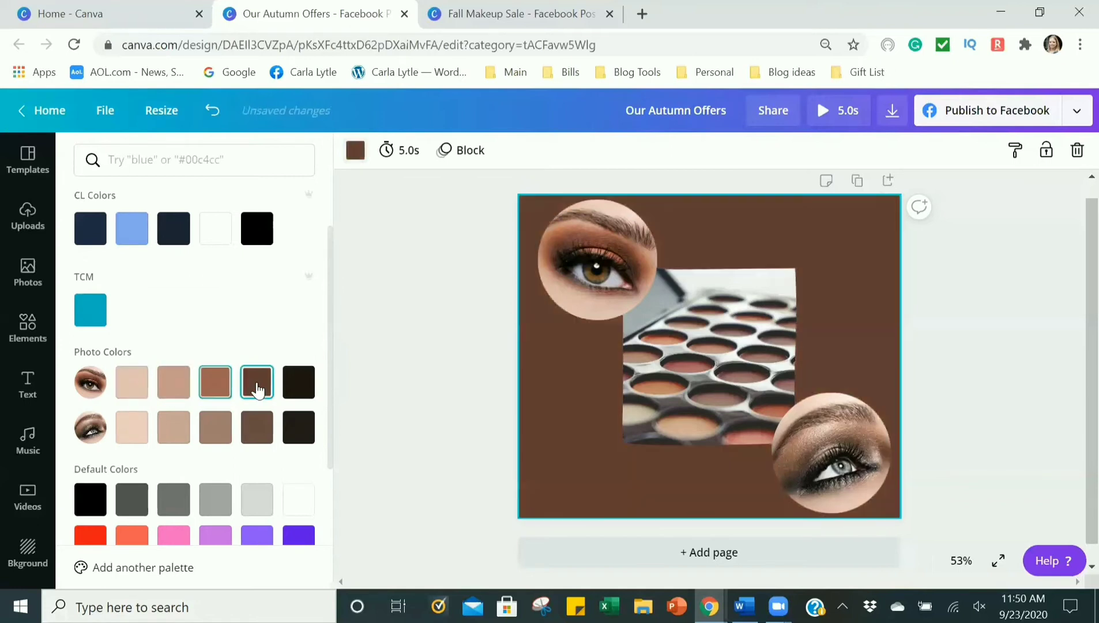
{"action": "left_click", "coordinate": [258, 430]}
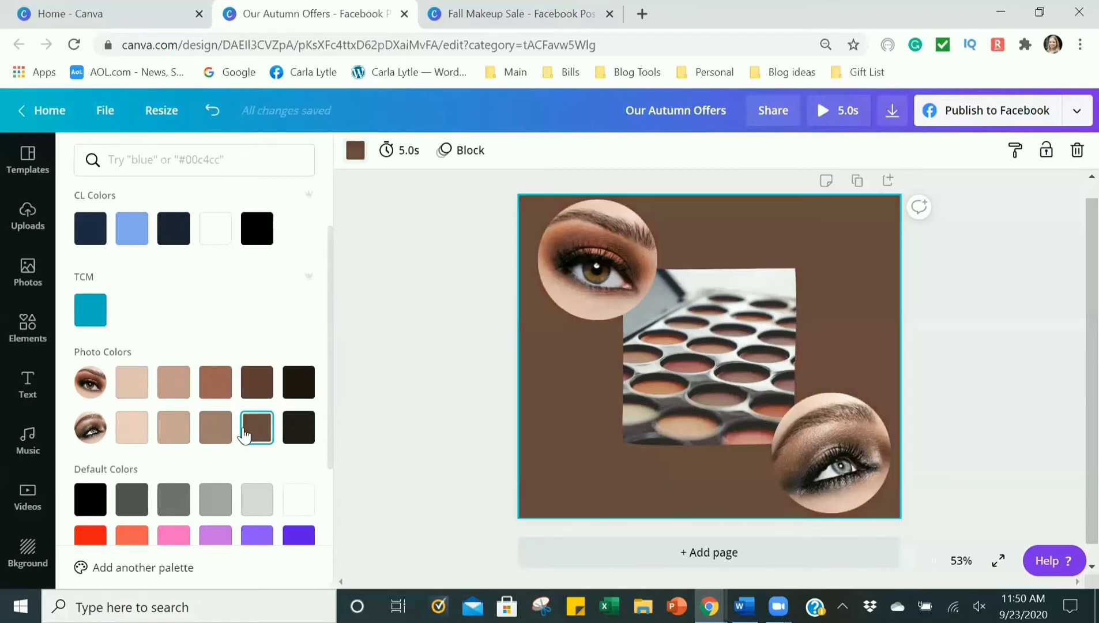
{"action": "left_click", "coordinate": [216, 432]}
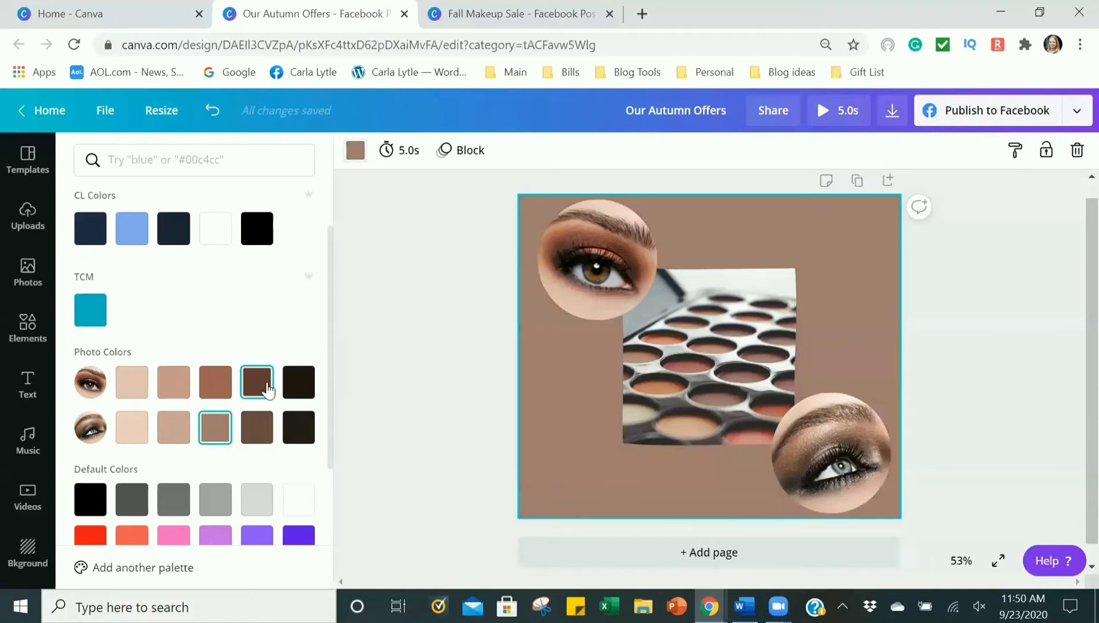
{"action": "left_click", "coordinate": [266, 389]}
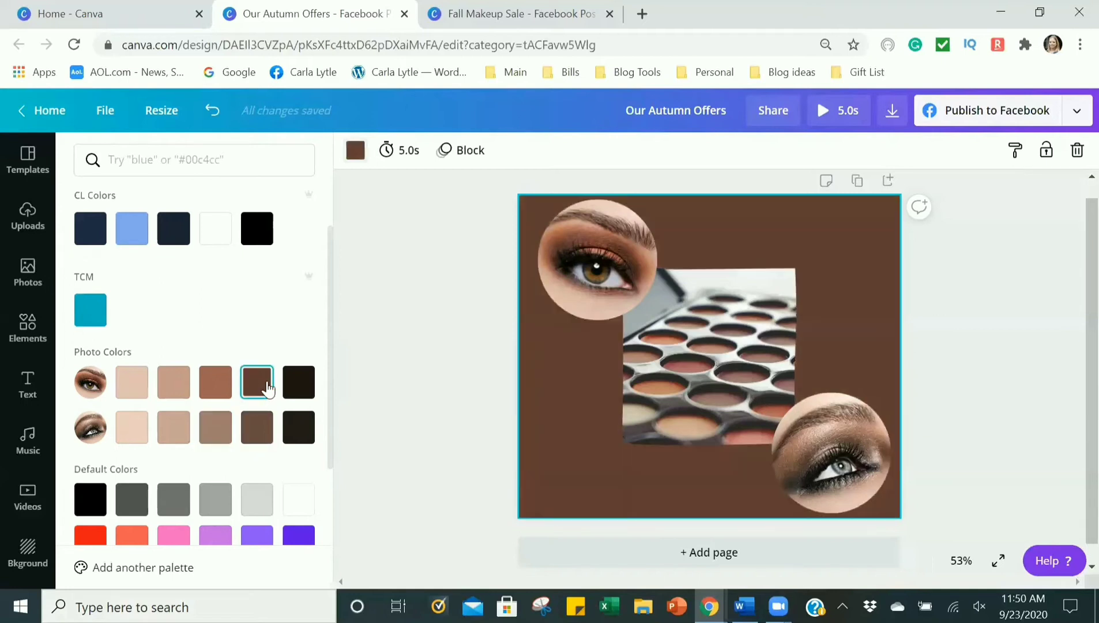
{"action": "left_click", "coordinate": [214, 428]}
{"action": "left_click", "coordinate": [261, 430]}
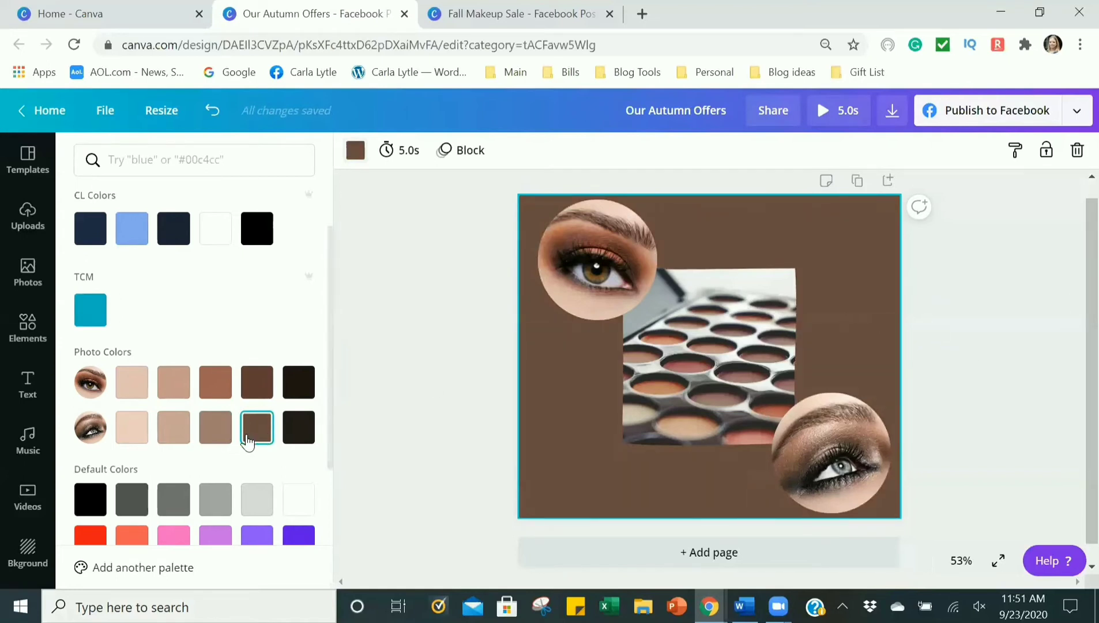
{"action": "left_click", "coordinate": [354, 310]}
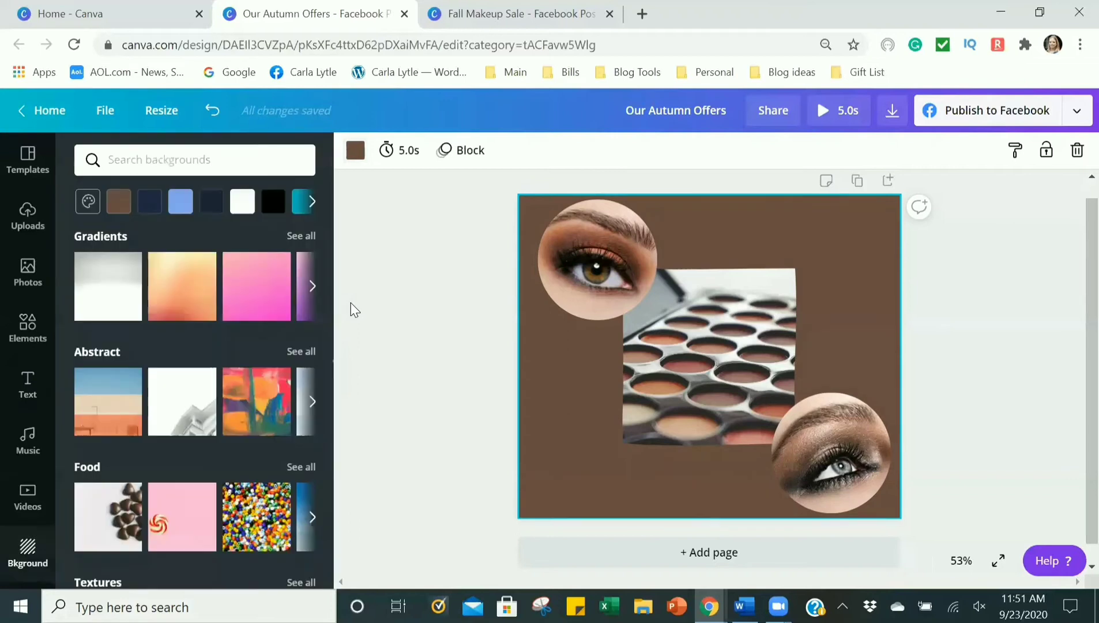
- Clear the Frames search and look through the element categories, from shapes, frames and stickers down to the illustration collections
{"action": "left_click", "coordinate": [27, 324]}
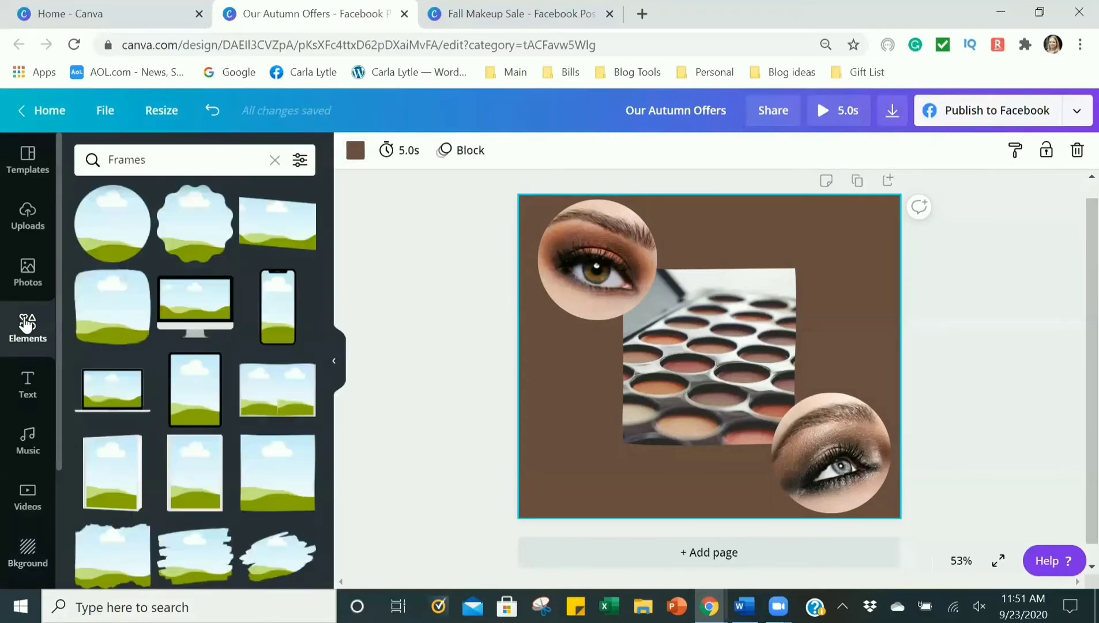
{"action": "left_click", "coordinate": [273, 161]}
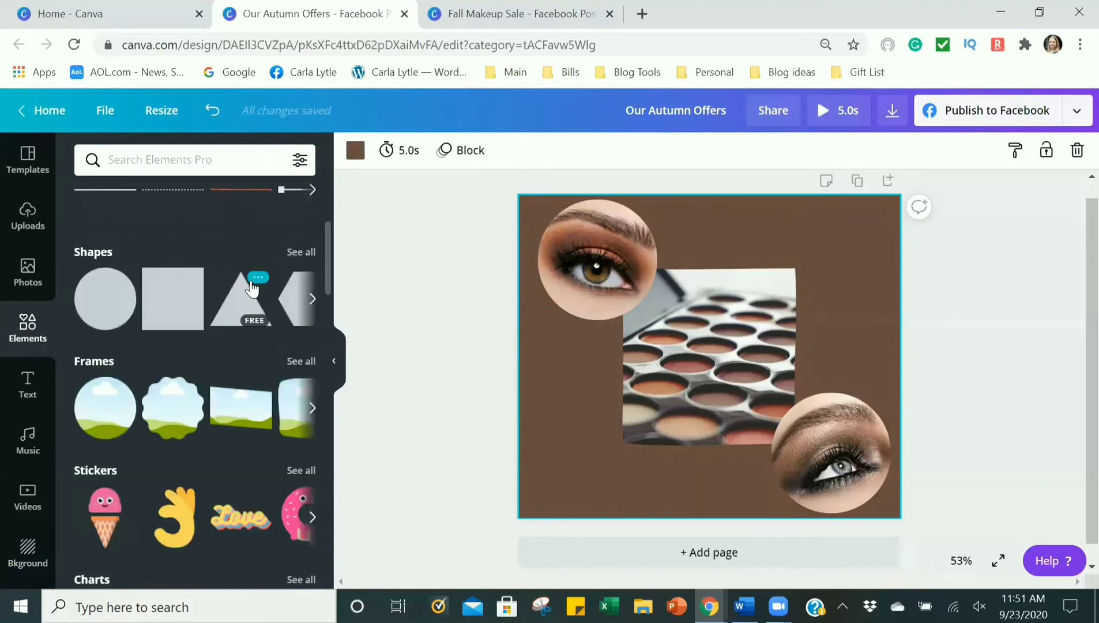
{"action": "scroll", "coordinate": [251, 286], "scroll_direction": "down", "scroll_amount": 2}
{"action": "scroll", "coordinate": [250, 287], "scroll_direction": "up", "scroll_amount": 1}
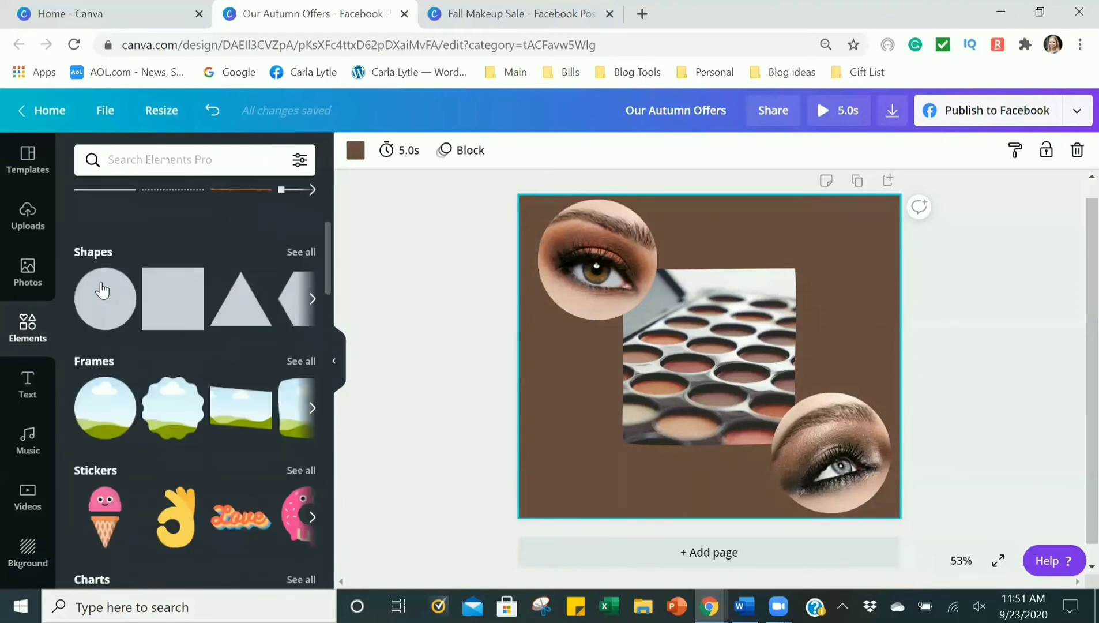
{"action": "scroll", "coordinate": [198, 402], "scroll_direction": "down", "scroll_amount": 1}
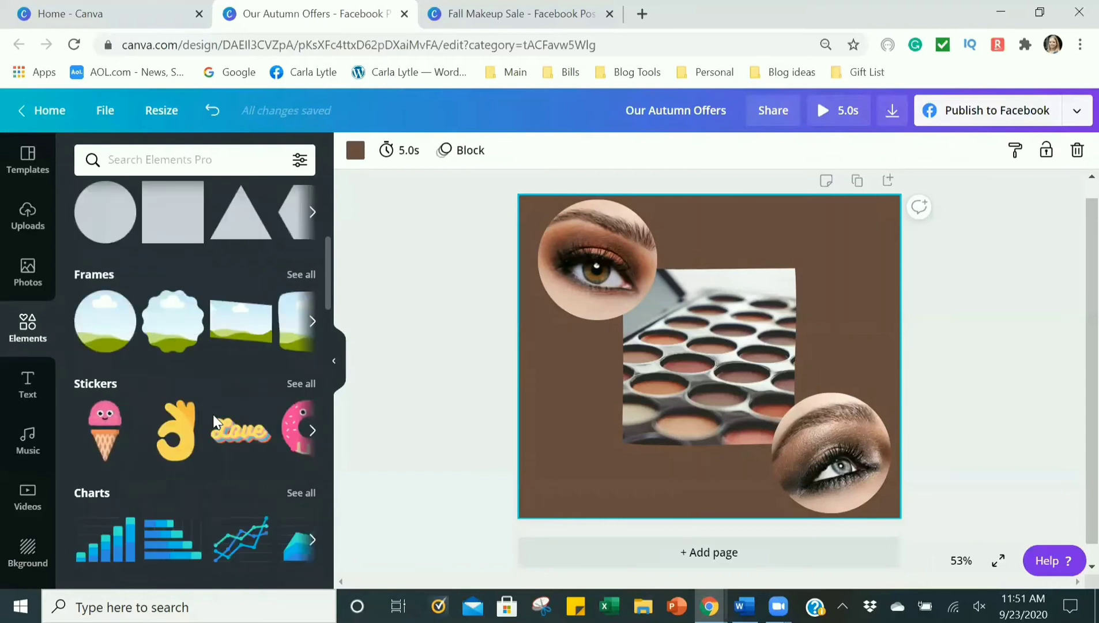
{"action": "scroll", "coordinate": [221, 422], "scroll_direction": "down", "scroll_amount": 2}
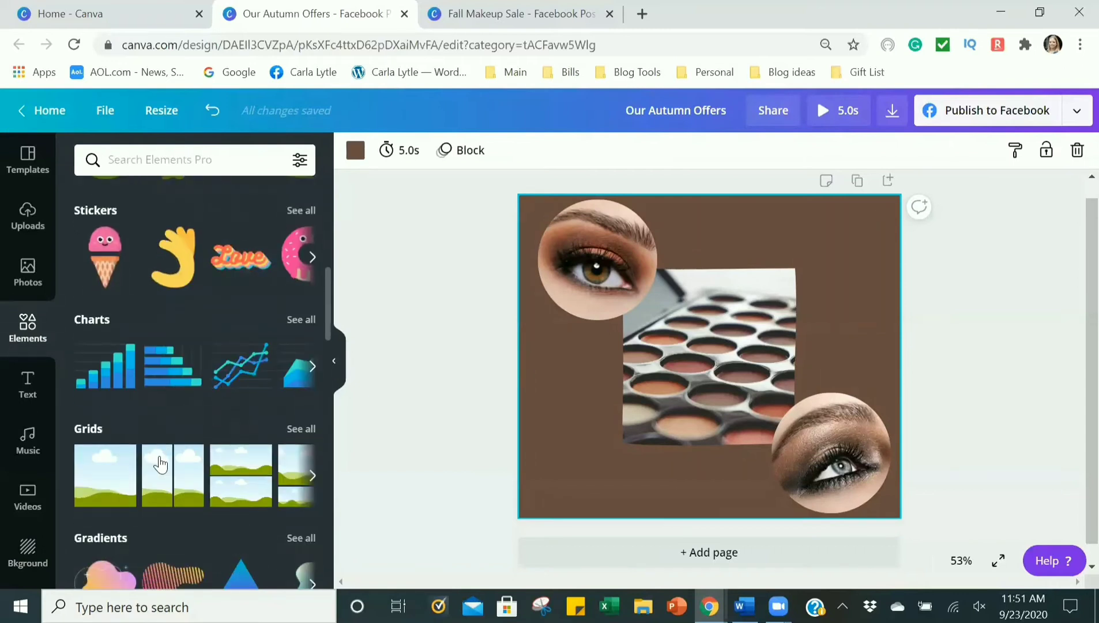
{"action": "scroll", "coordinate": [167, 438], "scroll_direction": "down", "scroll_amount": 1}
{"action": "scroll", "coordinate": [218, 413], "scroll_direction": "down", "scroll_amount": 1}
{"action": "scroll", "coordinate": [225, 381], "scroll_direction": "down", "scroll_amount": 2}
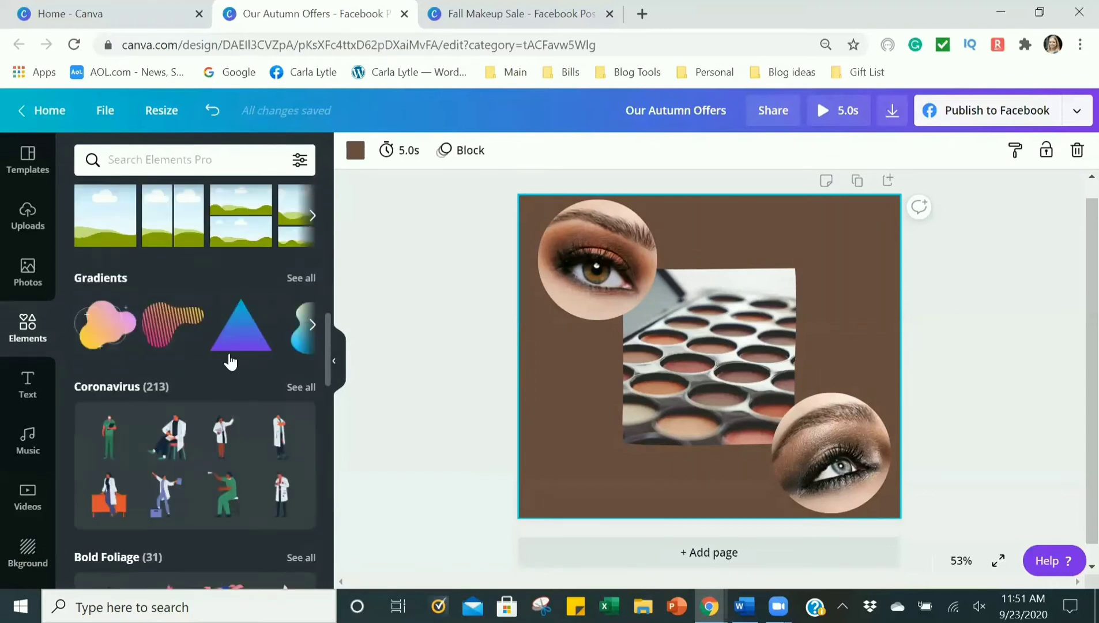
{"action": "scroll", "coordinate": [229, 361], "scroll_direction": "down", "scroll_amount": 4}
{"action": "scroll", "coordinate": [230, 362], "scroll_direction": "down", "scroll_amount": 10}
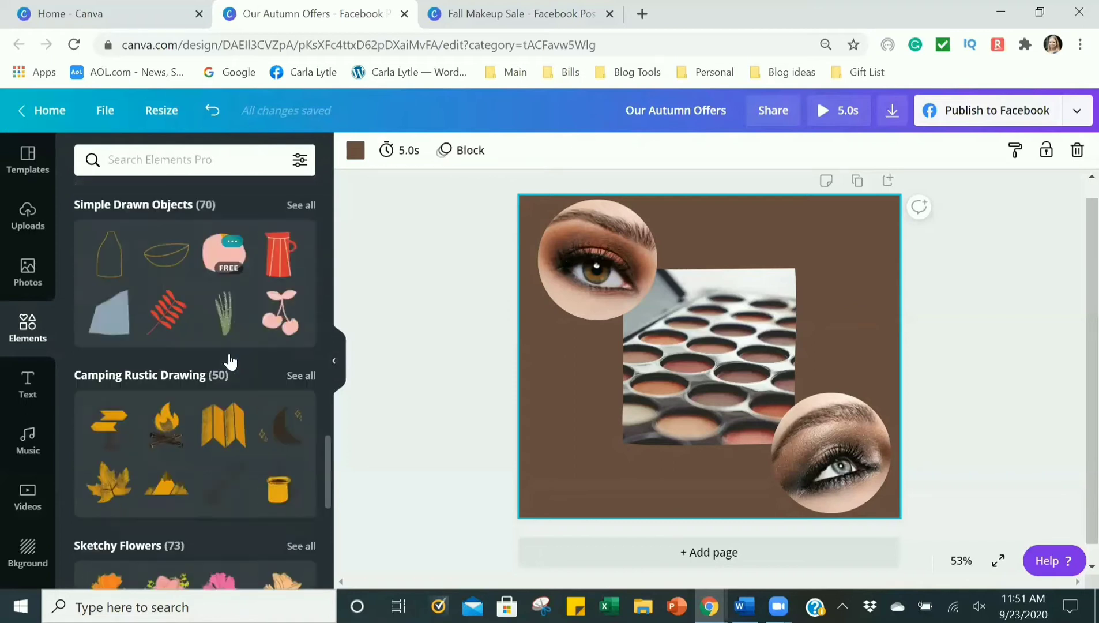
{"action": "scroll", "coordinate": [230, 362], "scroll_direction": "down", "scroll_amount": 12}
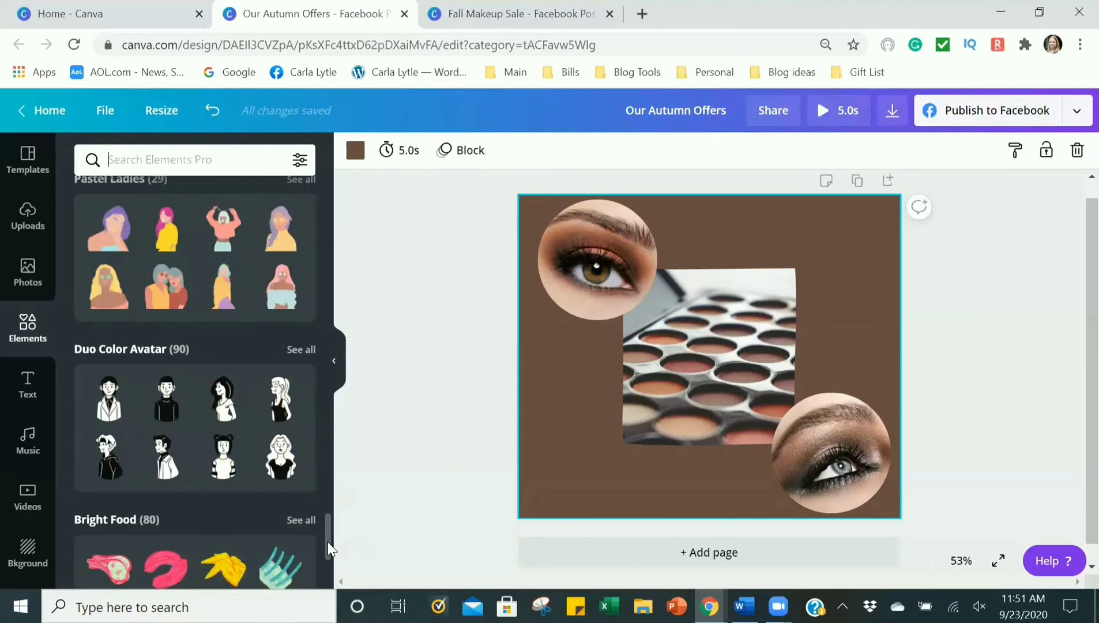
{"action": "left_click_drag", "start_coordinate": [327, 542], "coordinate": [331, 239]}
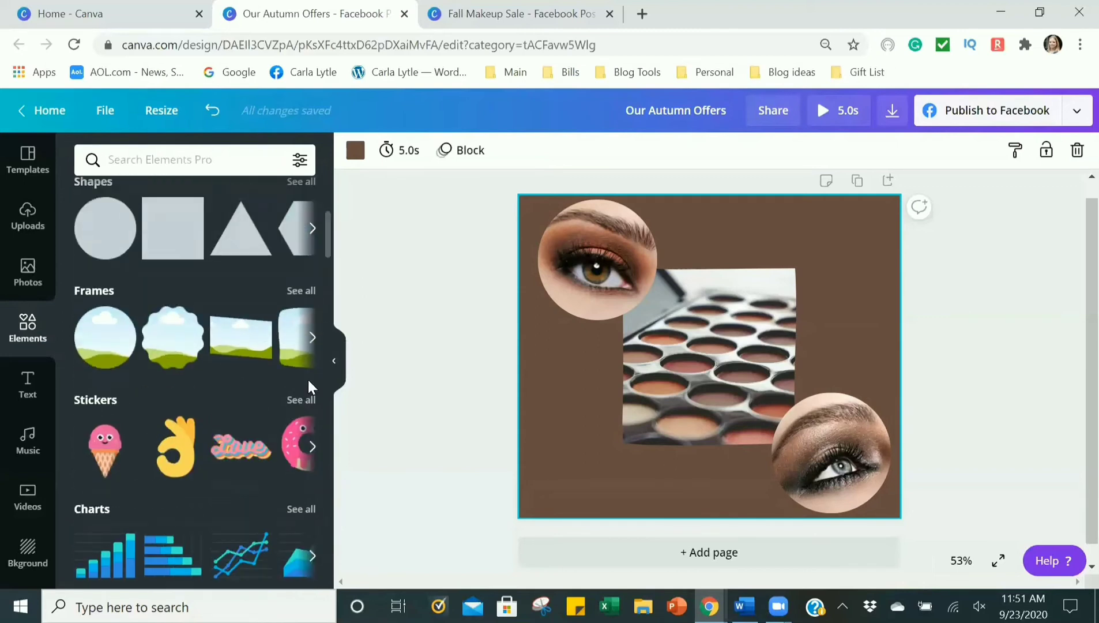
- Add the SAVAGE and black-and-white SALE word stickers from the Stickers collection and shrink SALE to about 263 by 112
{"action": "left_click", "coordinate": [295, 399]}
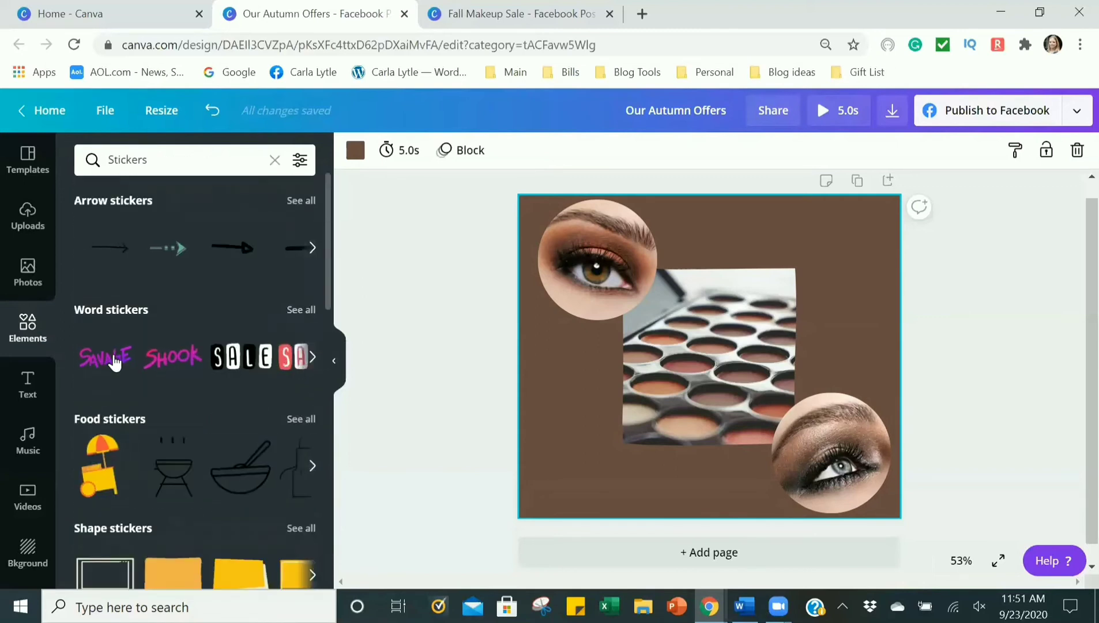
{"action": "left_click", "coordinate": [115, 362]}
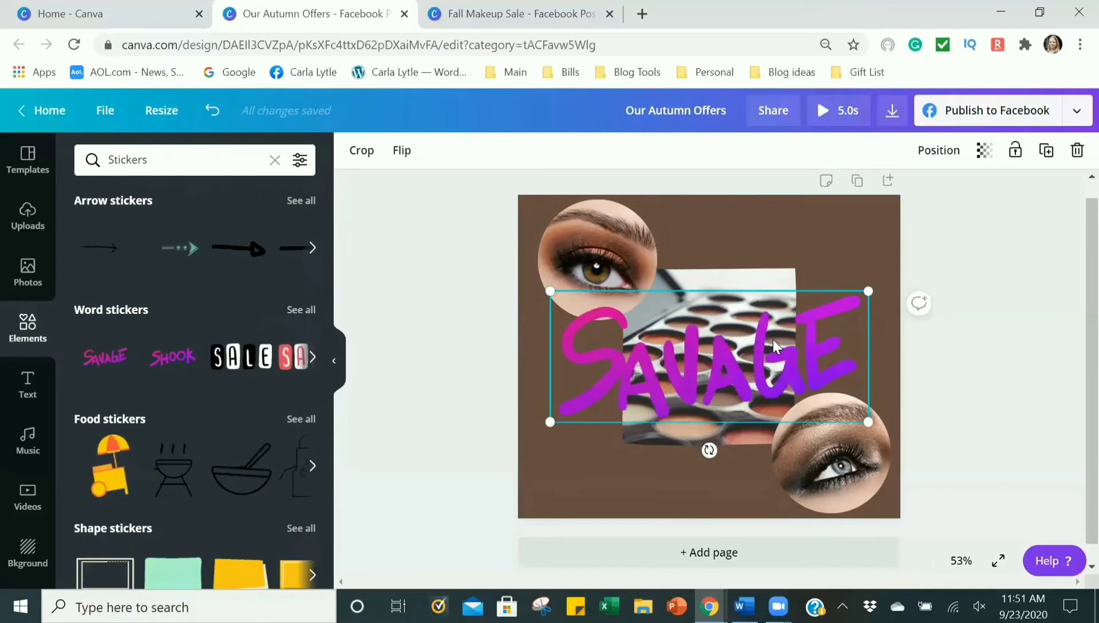
{"action": "left_click", "coordinate": [248, 357]}
{"action": "left_click_drag", "start_coordinate": [869, 288], "coordinate": [657, 379]}
- Delete the purple SAVAGE sticker from the page and select the SALE sticker
{"action": "left_click", "coordinate": [745, 365]}
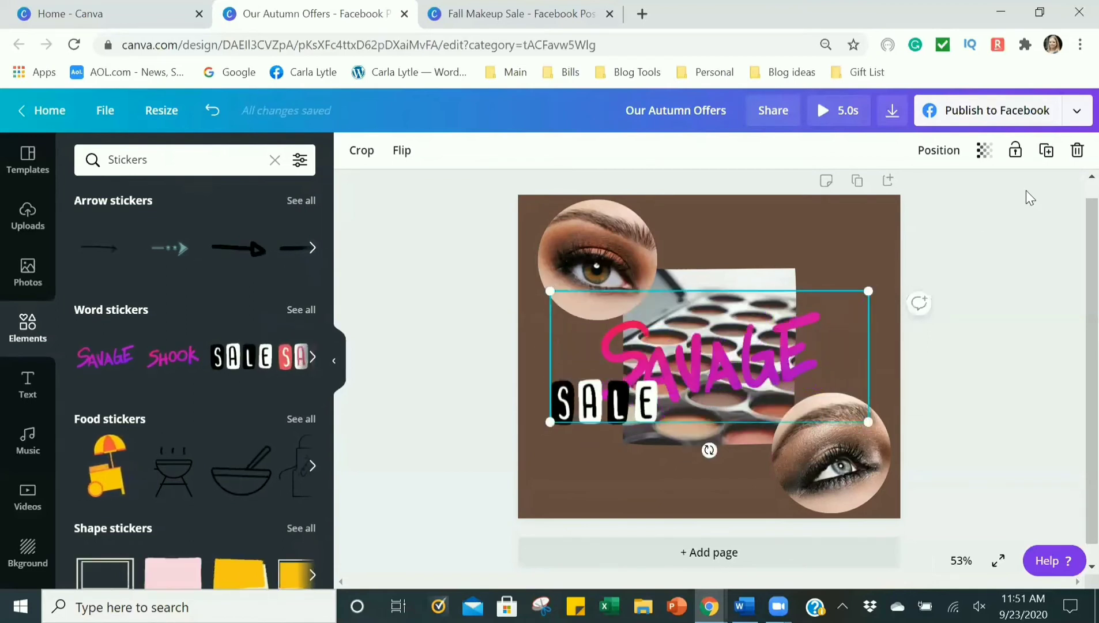
{"action": "left_click", "coordinate": [1076, 150]}
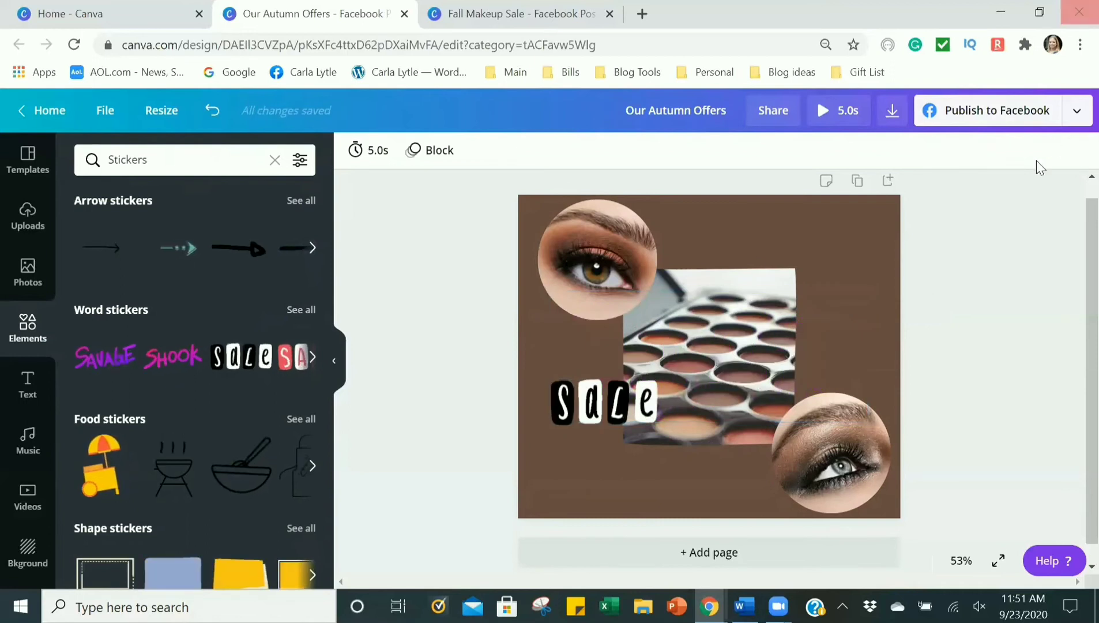
{"action": "left_click", "coordinate": [642, 397]}
{"action": "mouse_move", "coordinate": [652, 378]}
{"action": "left_mouse_down"}
{"action": "mouse_move", "coordinate": [763, 316]}
{"action": "mouse_move", "coordinate": [696, 323]}
{"action": "mouse_move", "coordinate": [640, 372]}
{"action": "mouse_move", "coordinate": [657, 379]}
{"action": "left_mouse_up"}
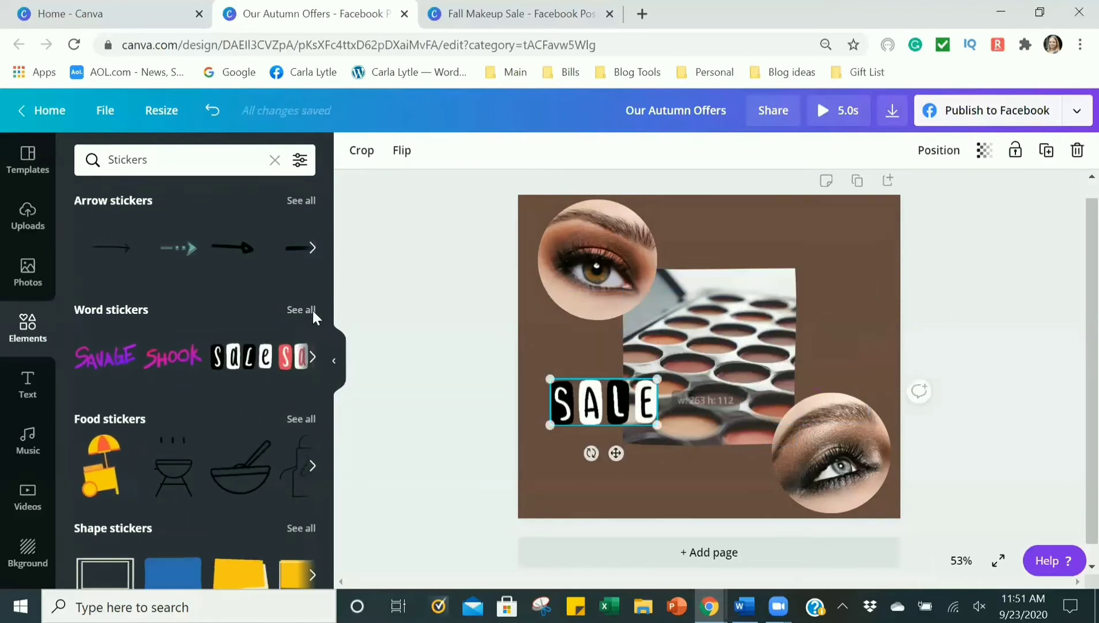
- Browse the full Word stickers collection and delete the SALE sticker from the page
{"action": "left_click", "coordinate": [291, 309]}
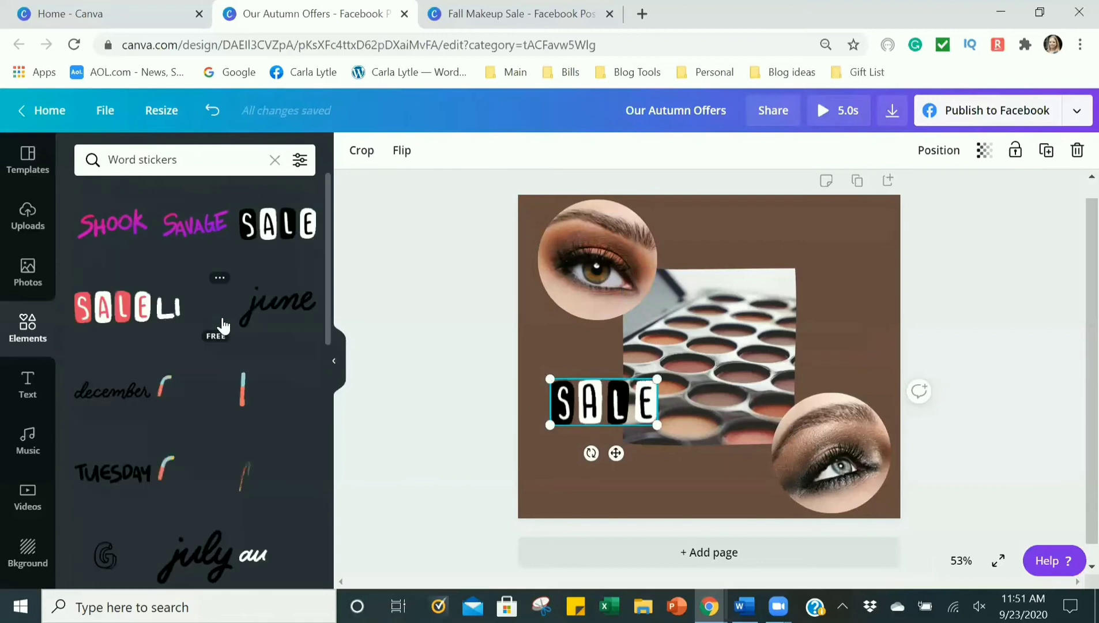
{"action": "scroll", "coordinate": [233, 302], "scroll_direction": "down", "scroll_amount": 10}
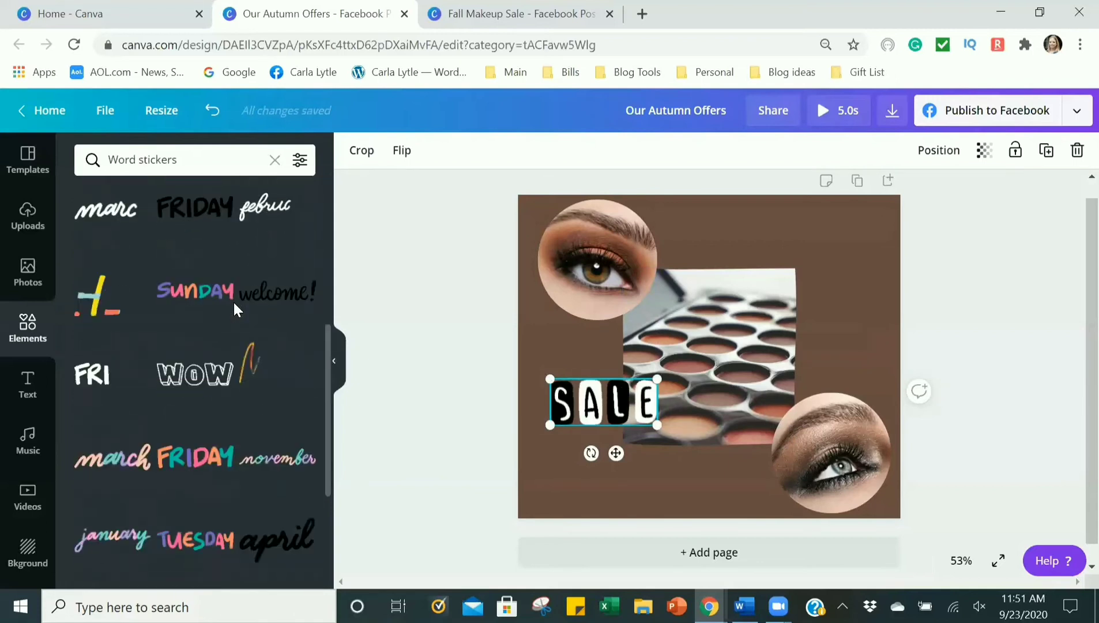
{"action": "scroll", "coordinate": [233, 300], "scroll_direction": "down", "scroll_amount": 3}
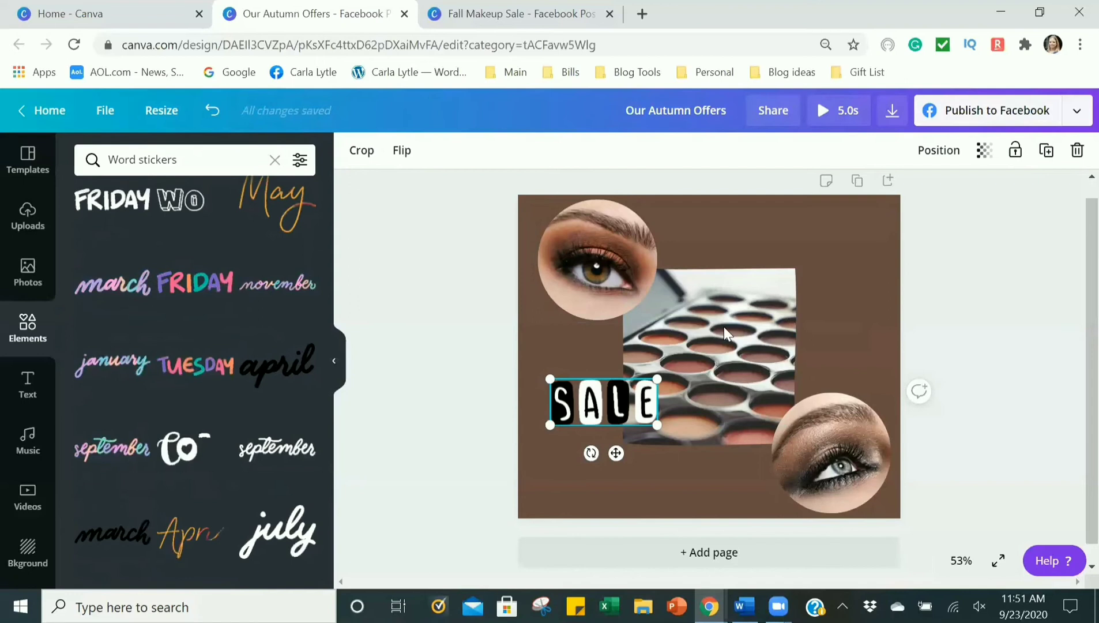
{"action": "key", "text": "Delete"}
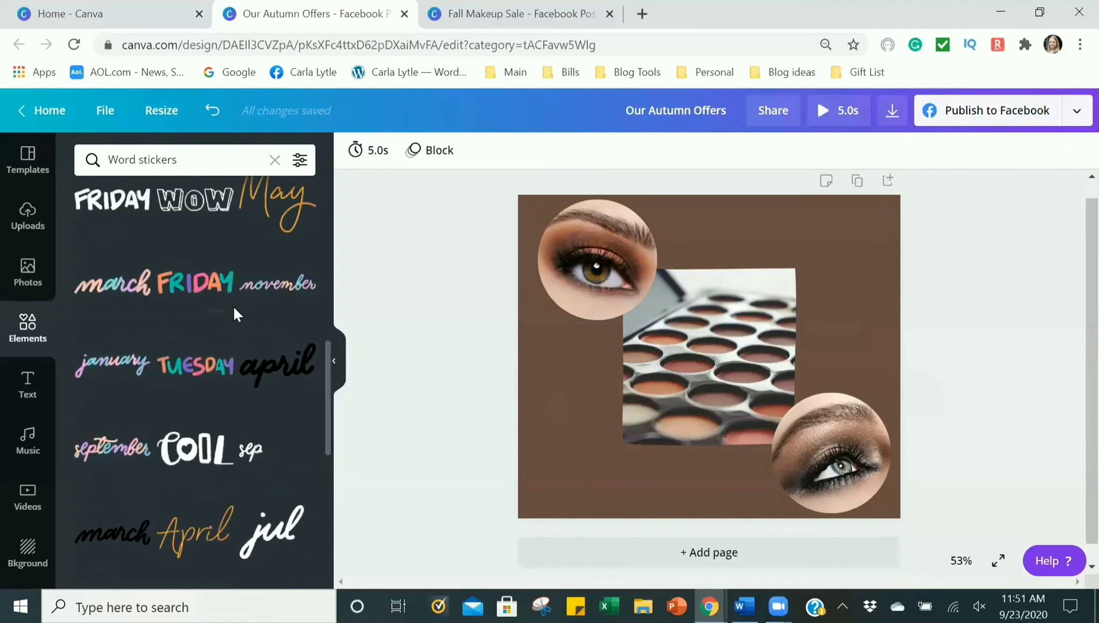
- Replace the Word stickers search with an elements search for "rose gold"
{"action": "scroll", "coordinate": [233, 311], "scroll_direction": "up", "scroll_amount": 13}
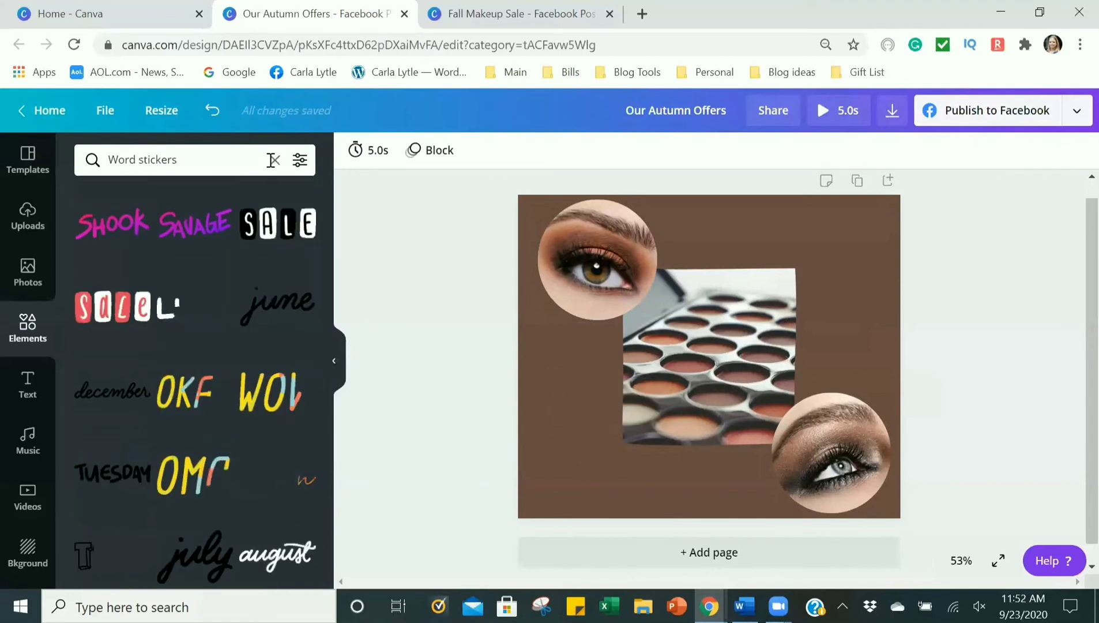
{"action": "left_click", "coordinate": [272, 161]}
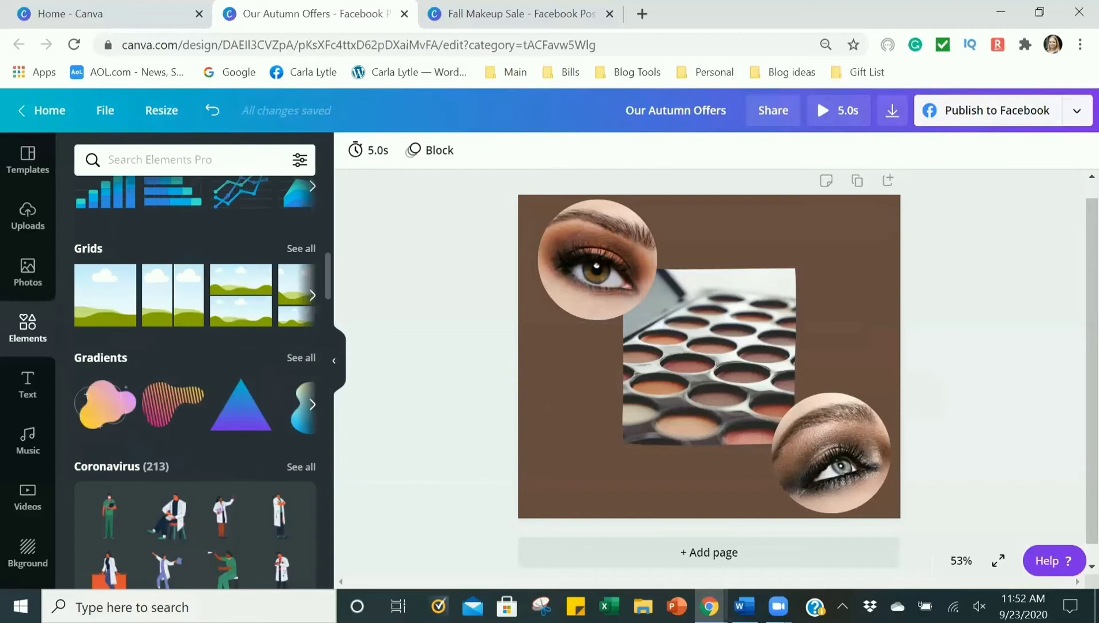
{"action": "type", "text": "ro"}
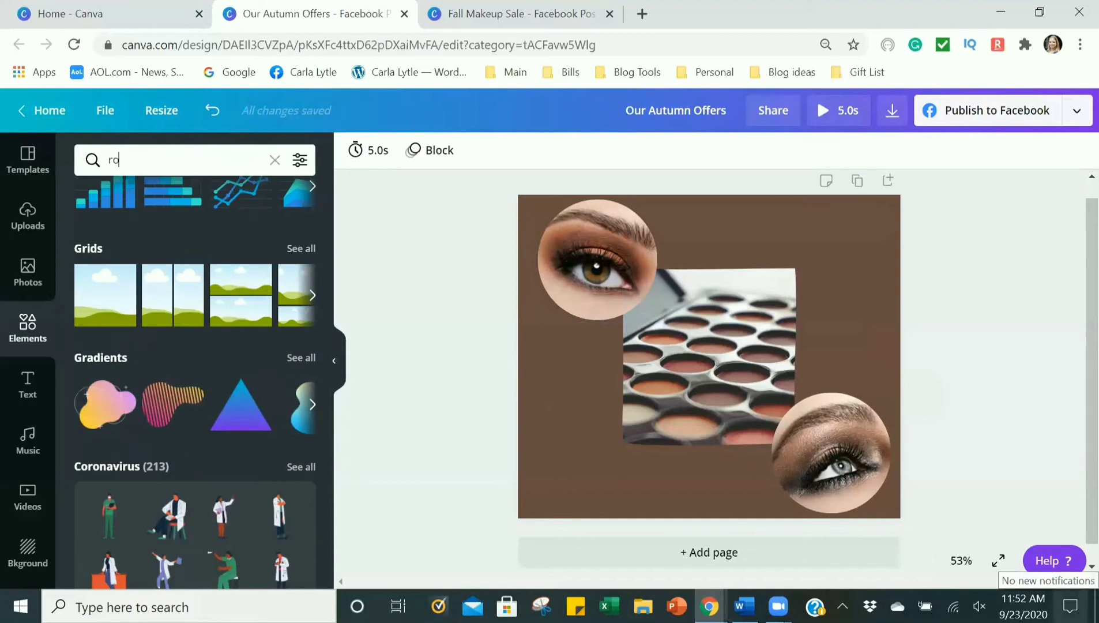
{"action": "type", "text": "se gold"}
{"action": "key", "text": "Return"}
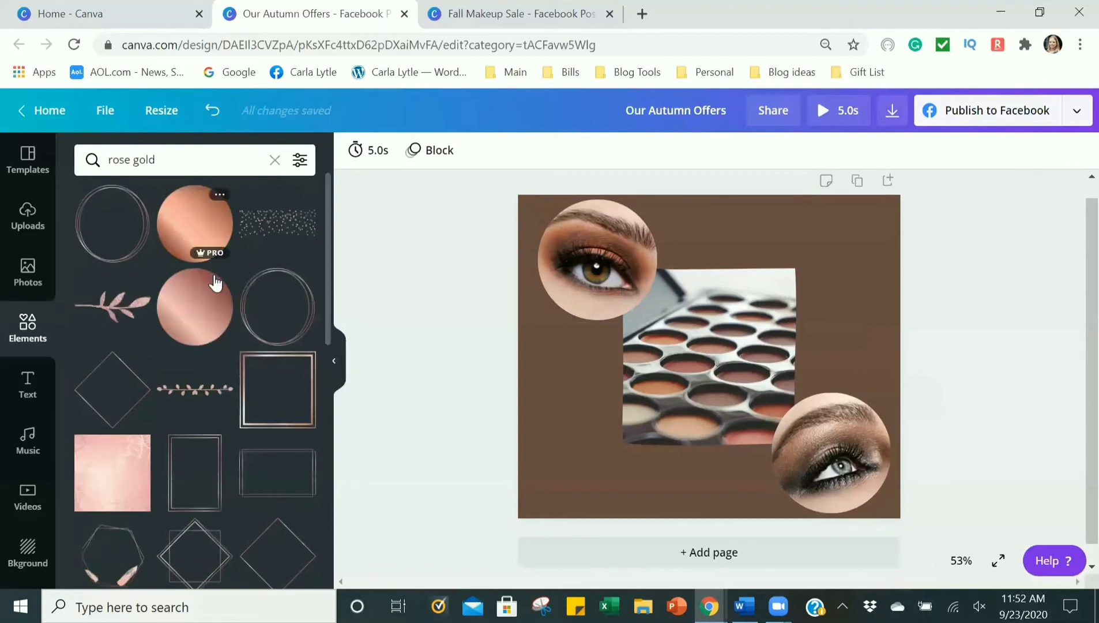
- Add the three rose gold glitter stars and shrink them to about 225 by 193 near the page's lower left corner
{"action": "scroll", "coordinate": [213, 284], "scroll_direction": "down", "scroll_amount": 7}
{"action": "scroll", "coordinate": [215, 288], "scroll_direction": "down", "scroll_amount": 5}
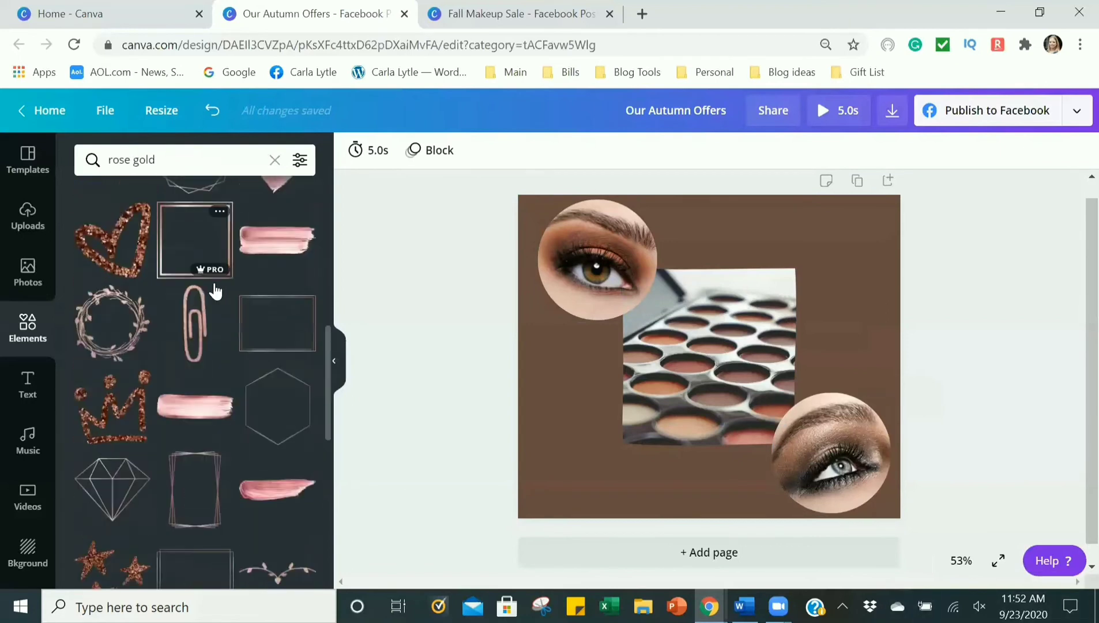
{"action": "scroll", "coordinate": [214, 291], "scroll_direction": "up", "scroll_amount": 4}
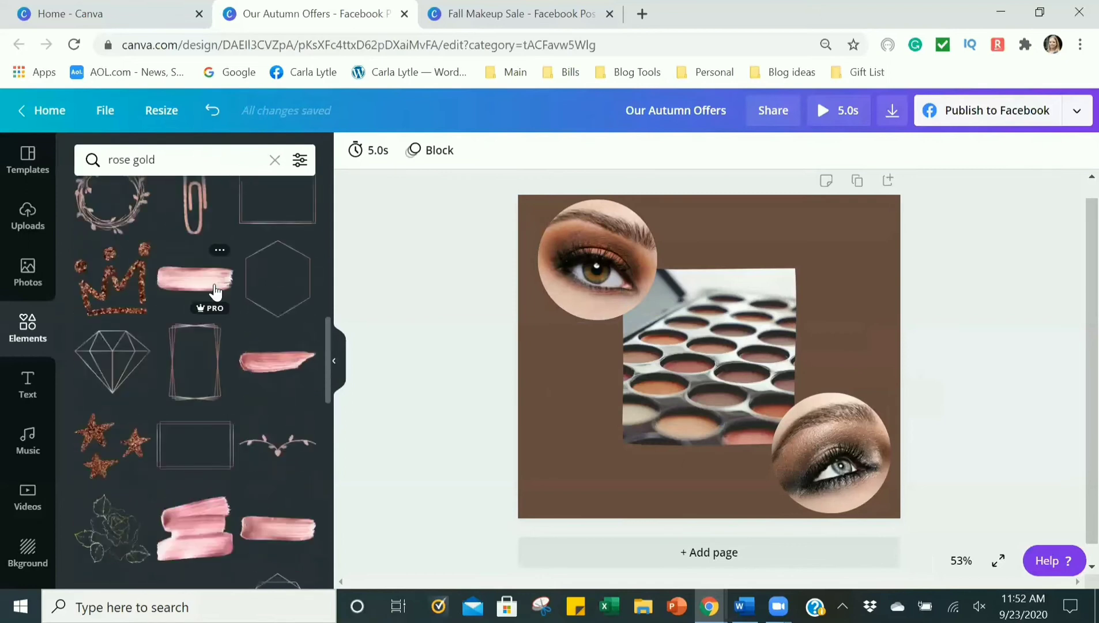
{"action": "left_click", "coordinate": [113, 459]}
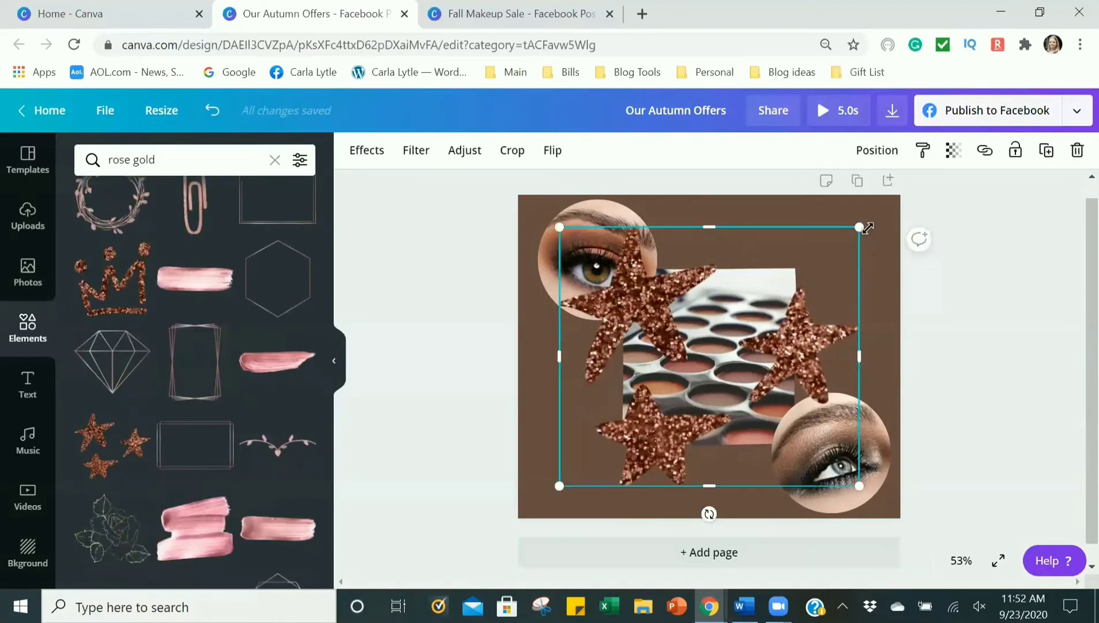
{"action": "left_click_drag", "start_coordinate": [842, 248], "coordinate": [650, 406]}
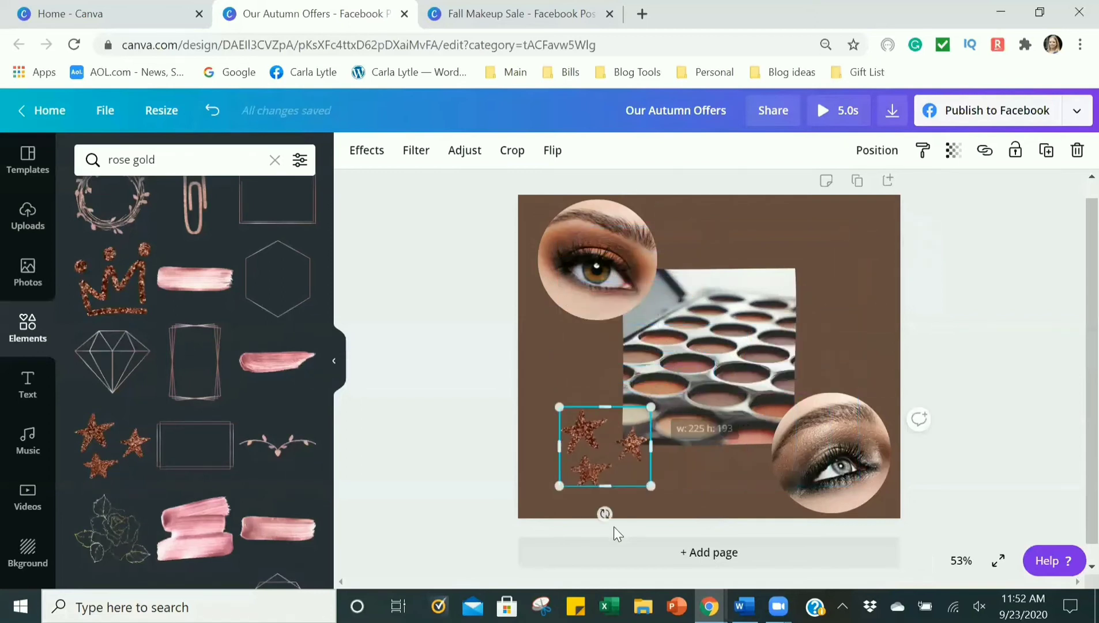
- Move the three glitter stars to the page's upper right corner and tilt them to -20°
{"action": "left_click_drag", "start_coordinate": [604, 513], "coordinate": [649, 483]}
{"action": "left_click_drag", "start_coordinate": [593, 453], "coordinate": [840, 243]}
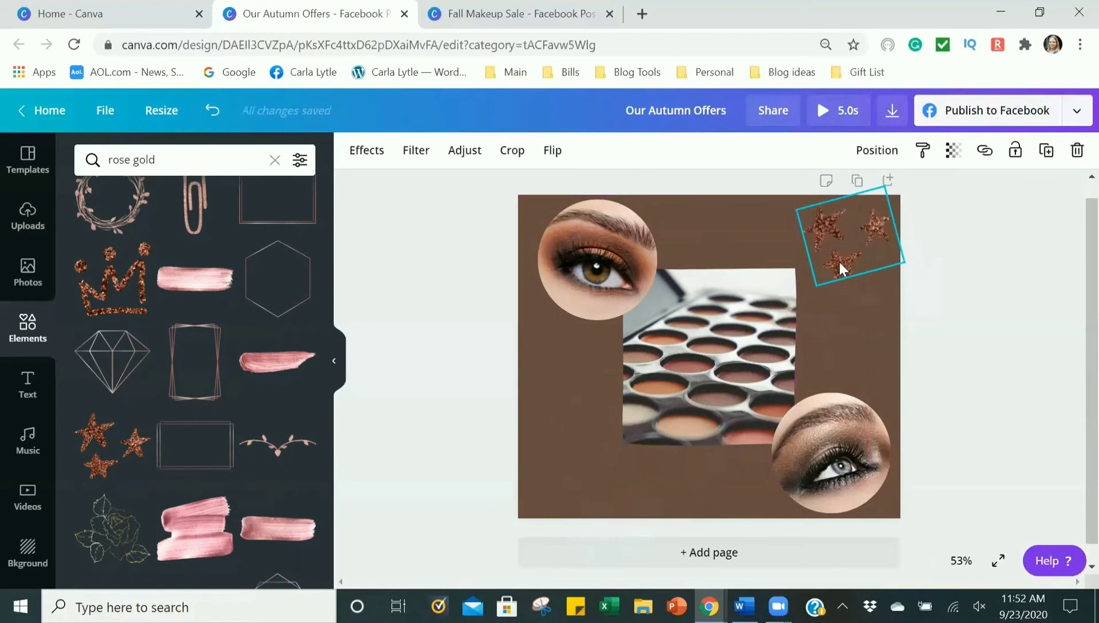
{"action": "left_click_drag", "start_coordinate": [869, 300], "coordinate": [861, 248]}
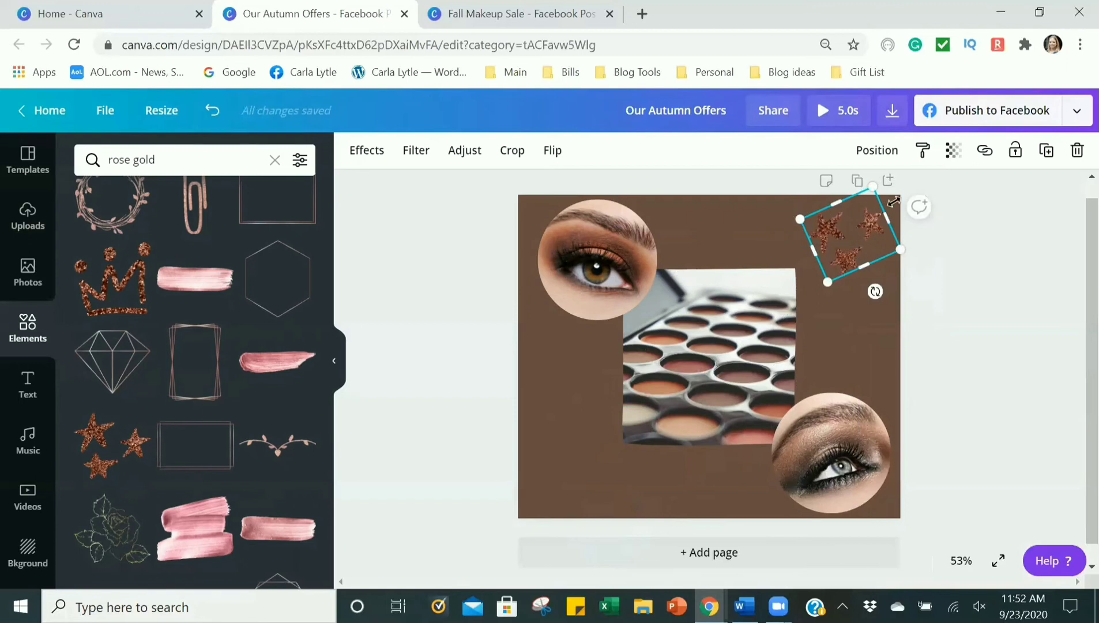
{"action": "left_click_drag", "start_coordinate": [776, 278], "coordinate": [896, 331]}
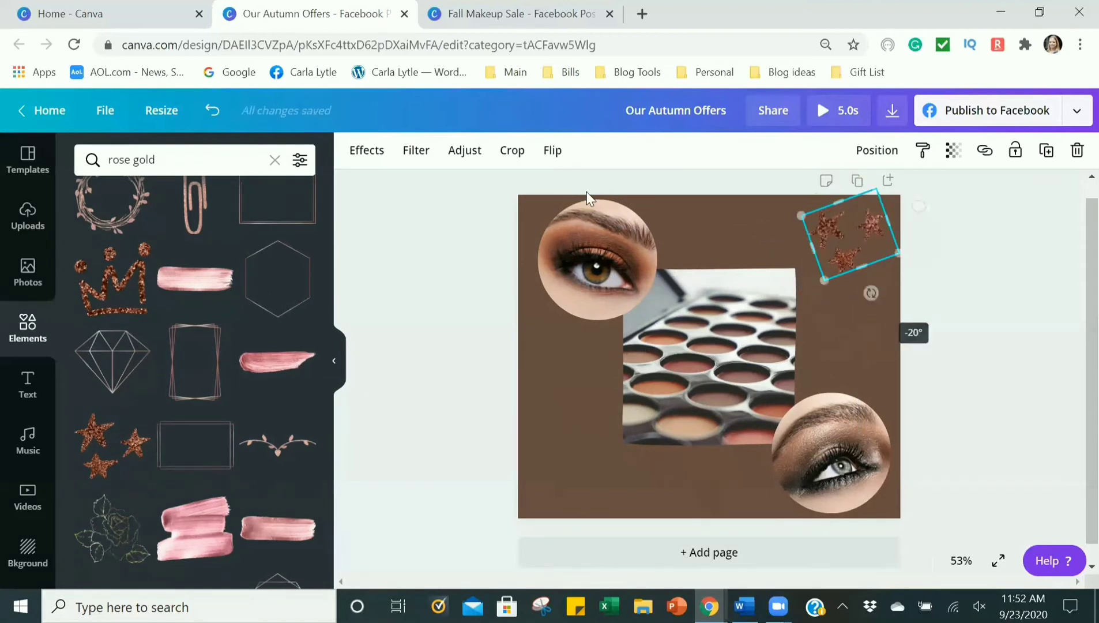
- Flip the glitter stars horizontally, then reduce their tilt and size so they fit neatly inside the page's upper right corner
{"action": "left_click", "coordinate": [554, 152]}
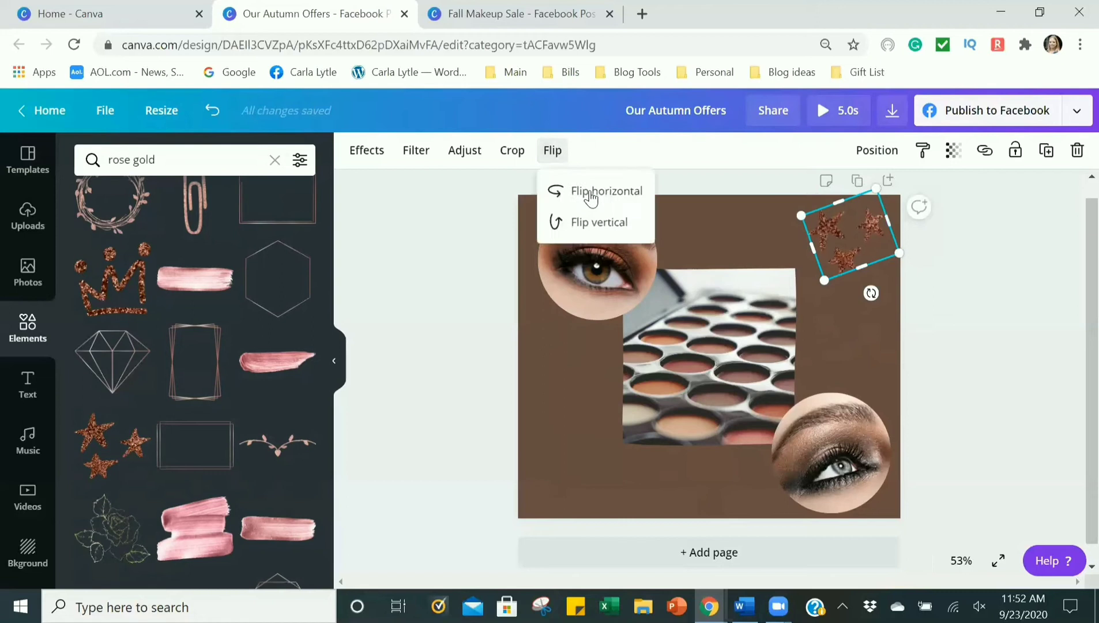
{"action": "left_click", "coordinate": [591, 195]}
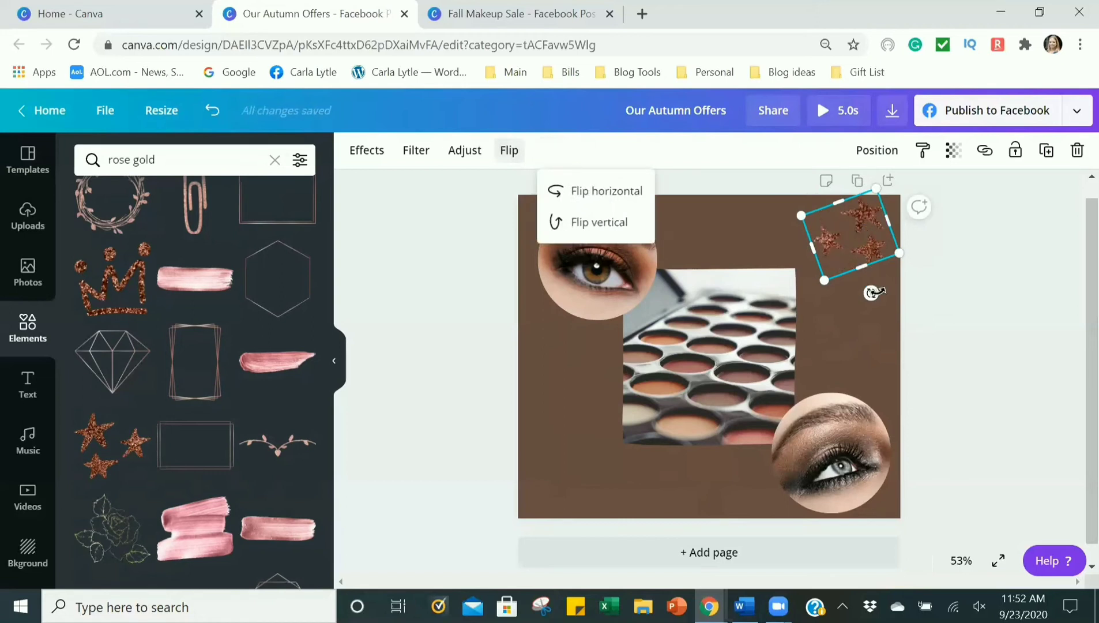
{"action": "left_click_drag", "start_coordinate": [873, 293], "coordinate": [865, 296]}
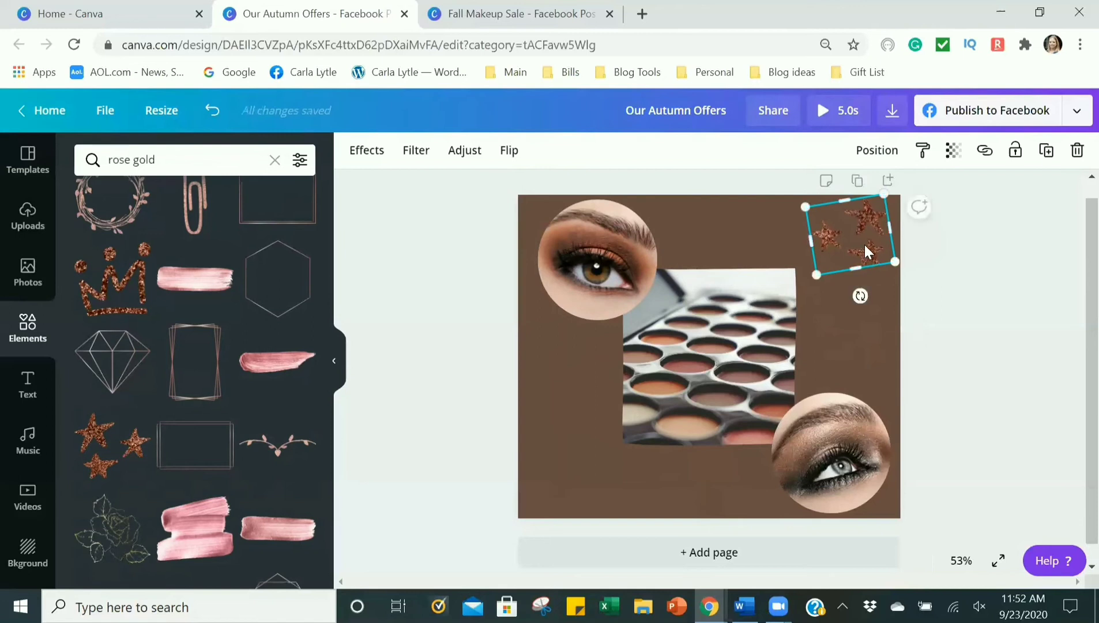
{"action": "left_click_drag", "start_coordinate": [865, 246], "coordinate": [865, 246]}
{"action": "left_click_drag", "start_coordinate": [823, 276], "coordinate": [829, 264]}
{"action": "left_click", "coordinate": [966, 262]}
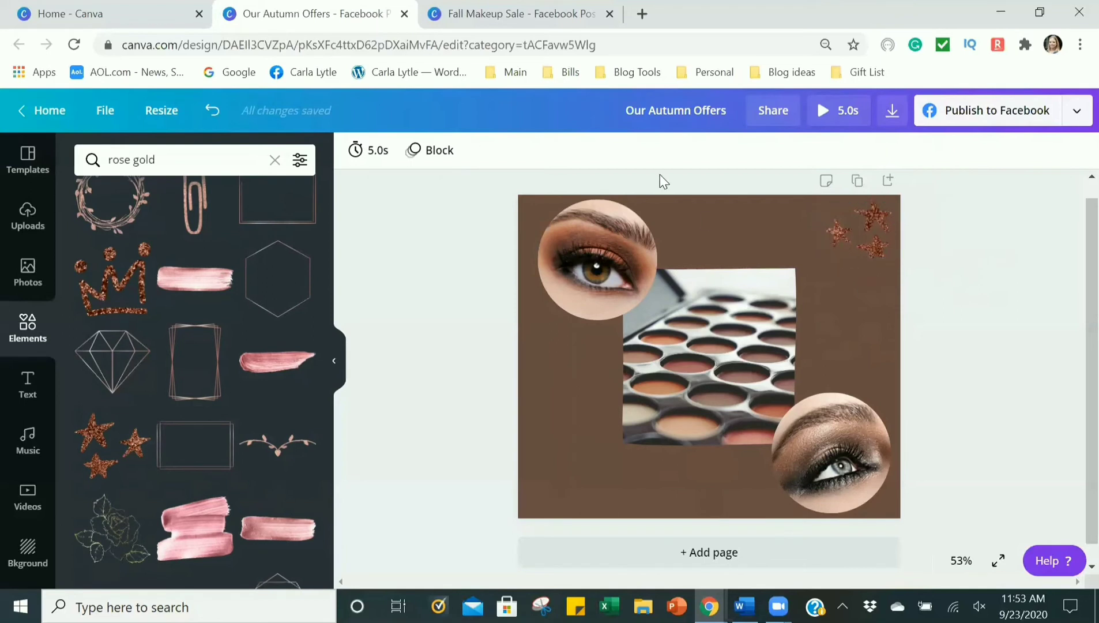
- Add the copper rose gold circle, enlarge it slightly, and place it over the upper left eye photo
{"action": "scroll", "coordinate": [212, 283], "scroll_direction": "up", "scroll_amount": 10}
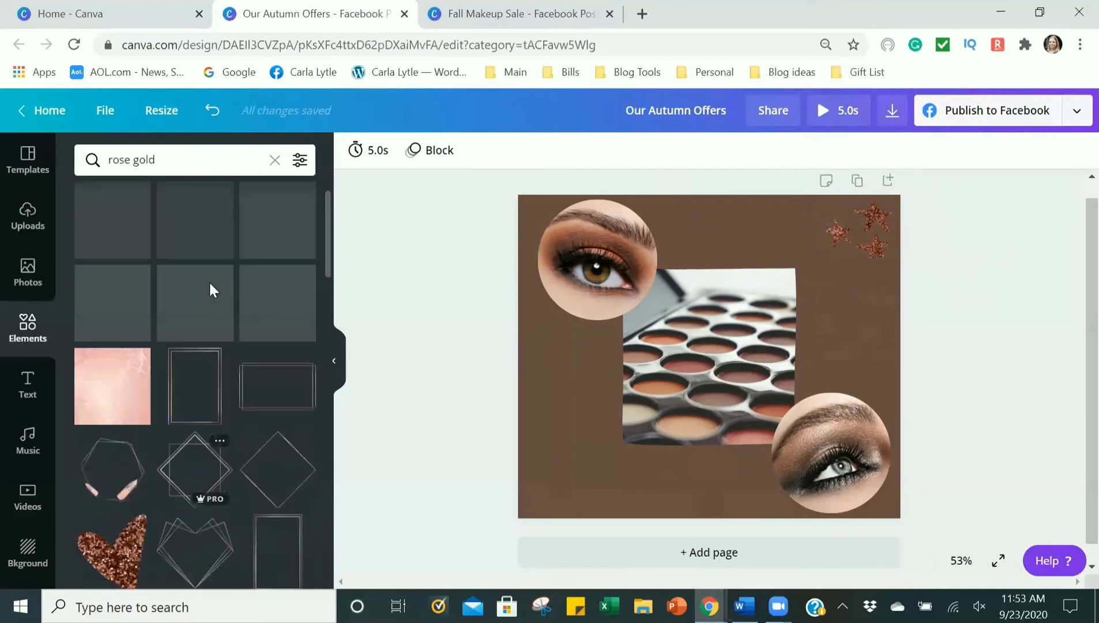
{"action": "left_click", "coordinate": [208, 244]}
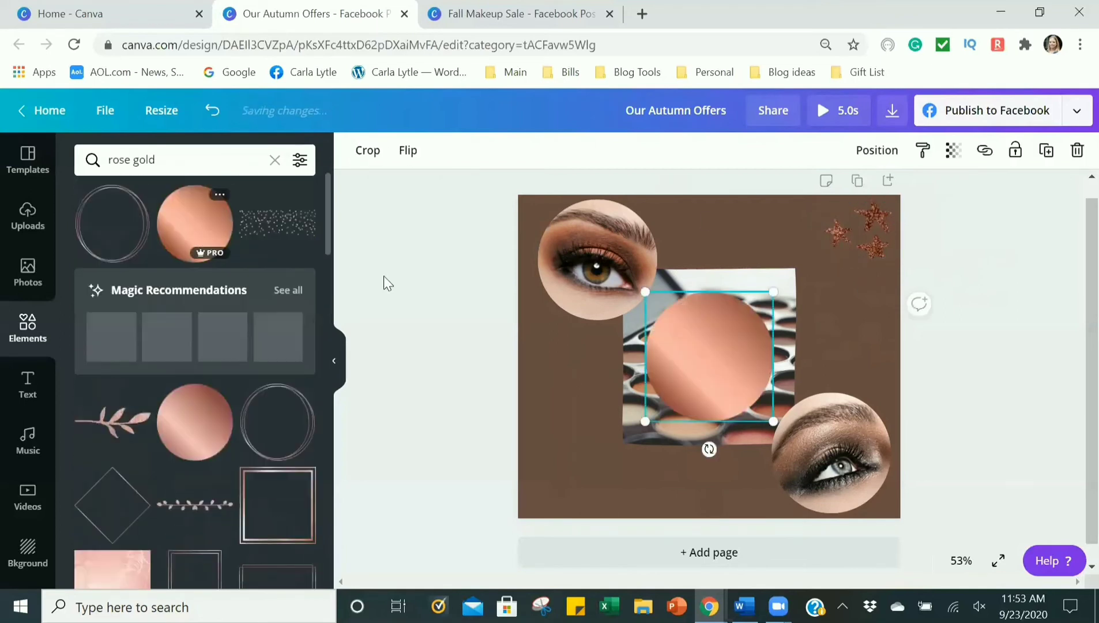
{"action": "left_click_drag", "start_coordinate": [777, 287], "coordinate": [785, 279]}
{"action": "left_click_drag", "start_coordinate": [714, 357], "coordinate": [594, 263]}
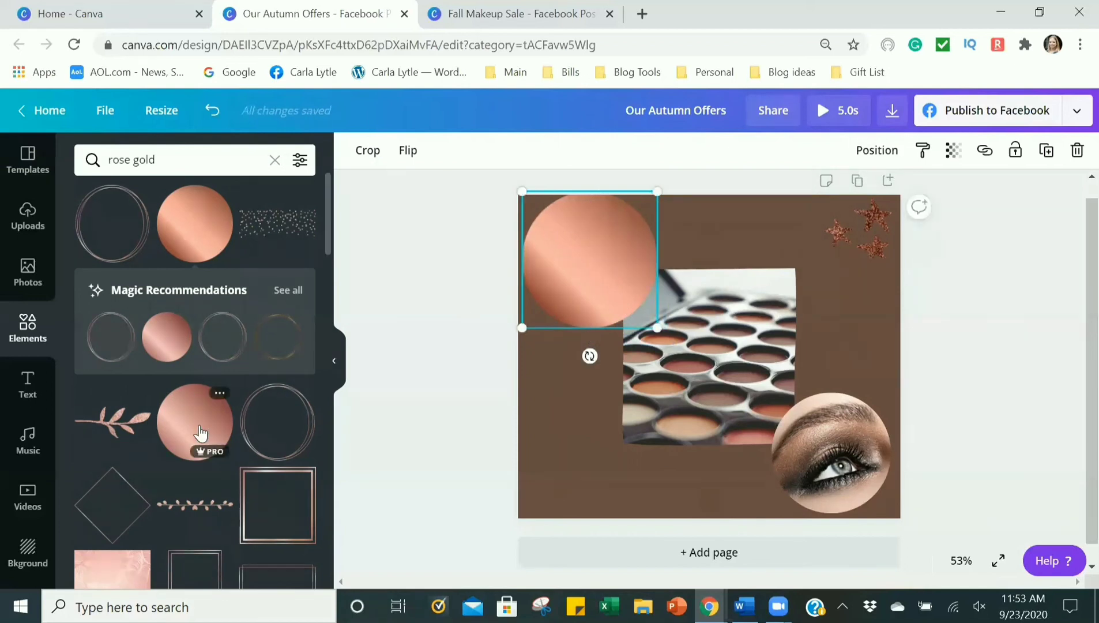
- Add the pink rose gold circle, enlarge it slightly, and place it over the lower right eye photo
{"action": "left_click_drag", "start_coordinate": [201, 432], "coordinate": [658, 312]}
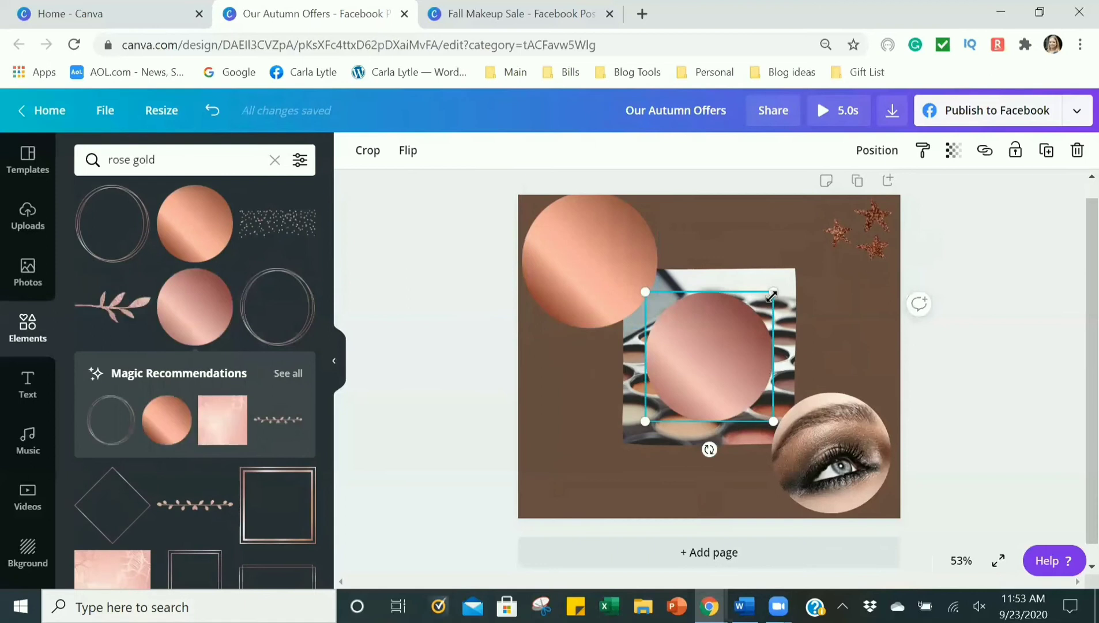
{"action": "left_click_drag", "start_coordinate": [778, 283], "coordinate": [782, 280]}
{"action": "left_click_drag", "start_coordinate": [743, 334], "coordinate": [863, 429]}
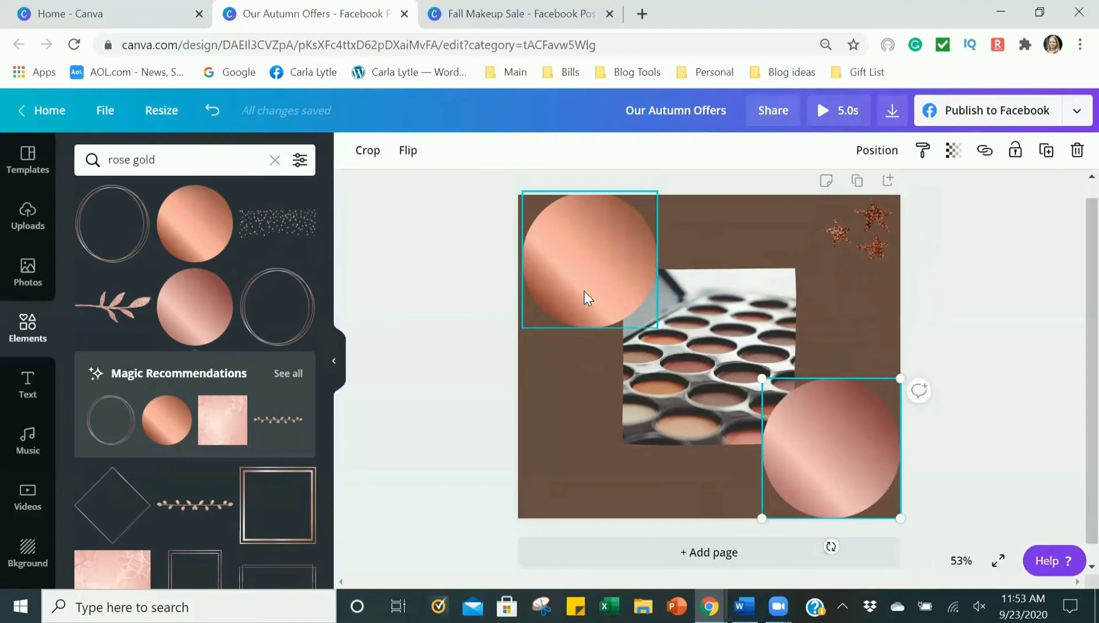
- Send the copper and pink circles backward so each sits behind its eye photo as a rim
{"action": "left_click", "coordinate": [614, 273]}
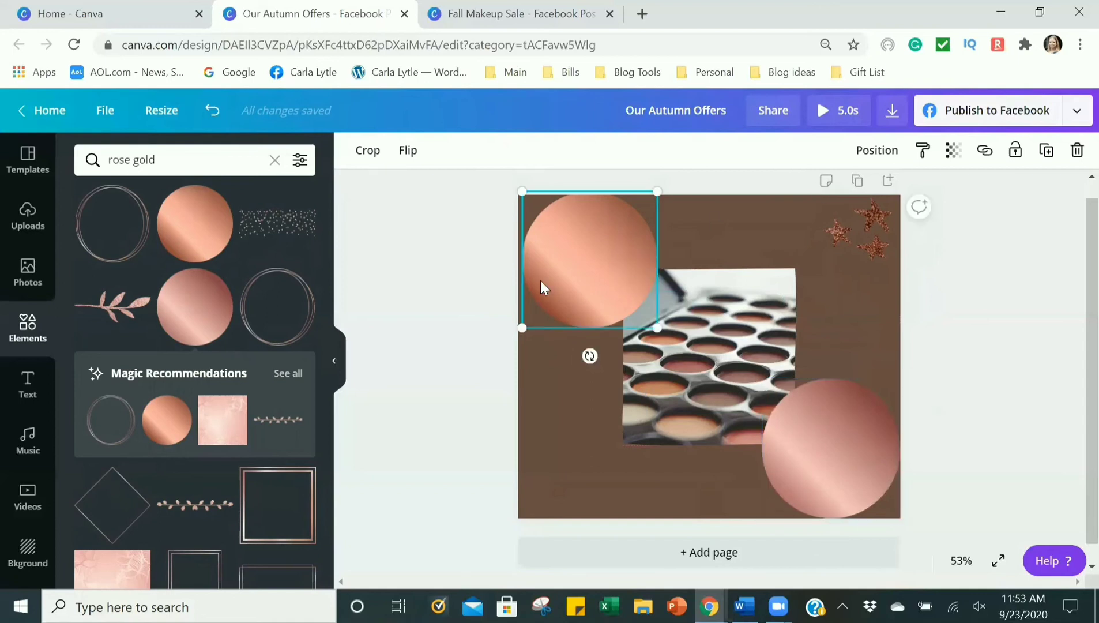
{"action": "left_click", "coordinate": [891, 153]}
{"action": "left_click", "coordinate": [840, 201]}
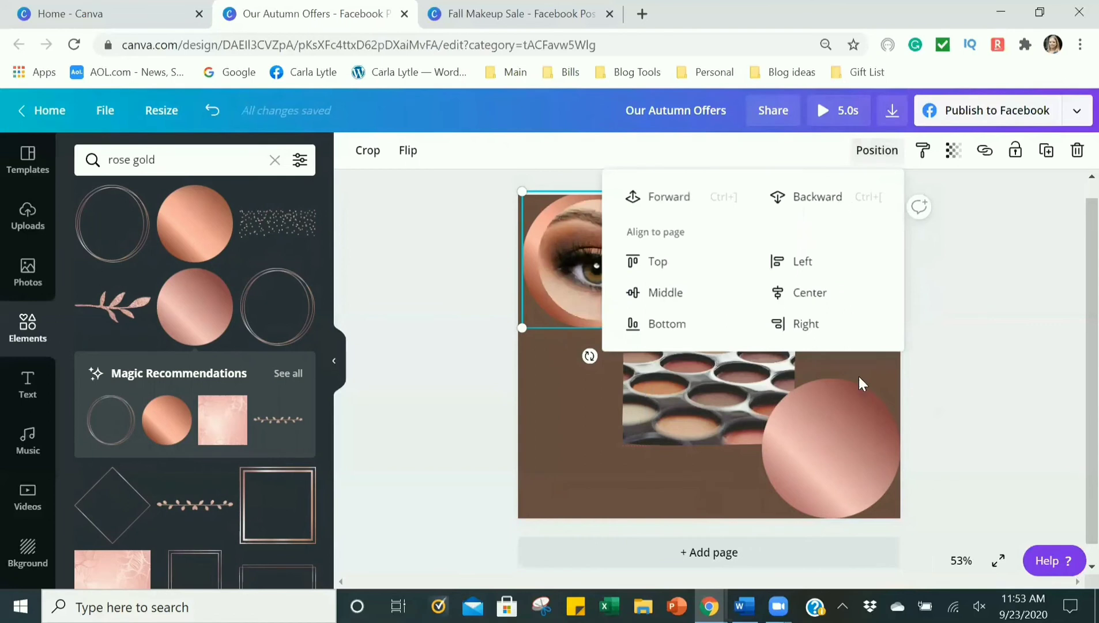
{"action": "left_click", "coordinate": [851, 439]}
{"action": "left_click", "coordinate": [871, 153]}
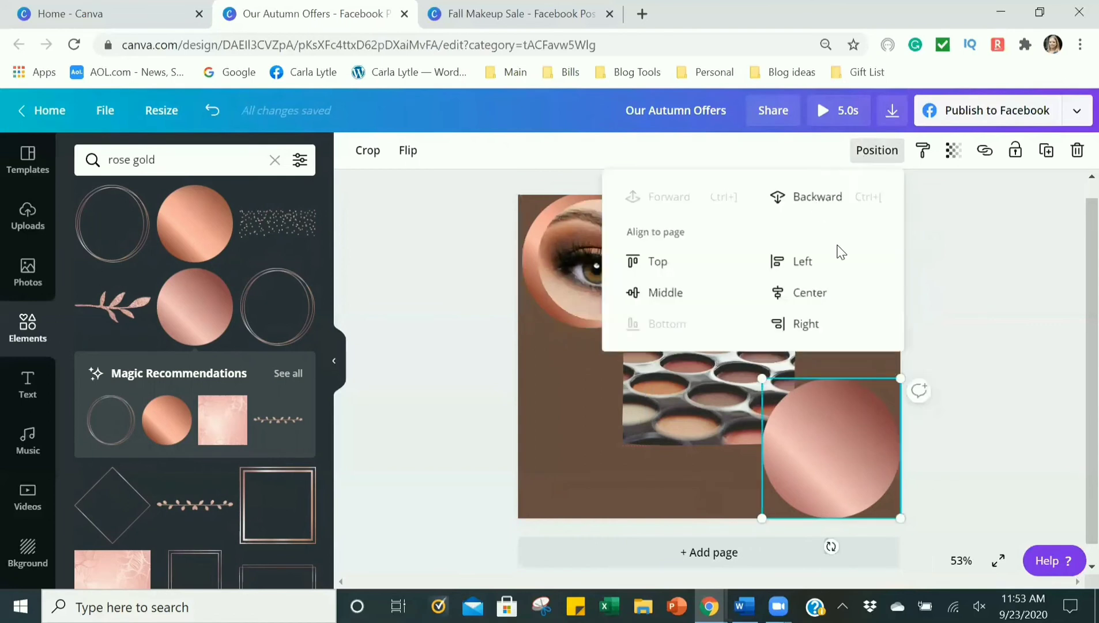
{"action": "left_click", "coordinate": [812, 200]}
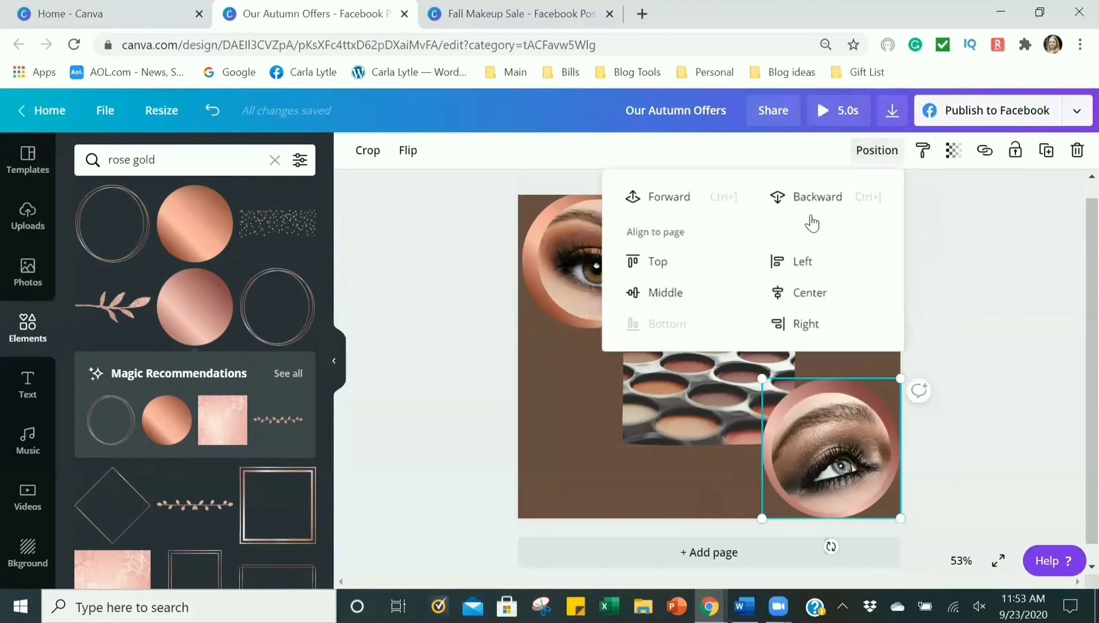
- Centre both rose gold circles behind their eye photos, trying a 385 by 385 size for the copper one and undoing it
{"action": "left_click", "coordinate": [458, 323]}
{"action": "left_click_drag", "start_coordinate": [525, 307], "coordinate": [528, 308]}
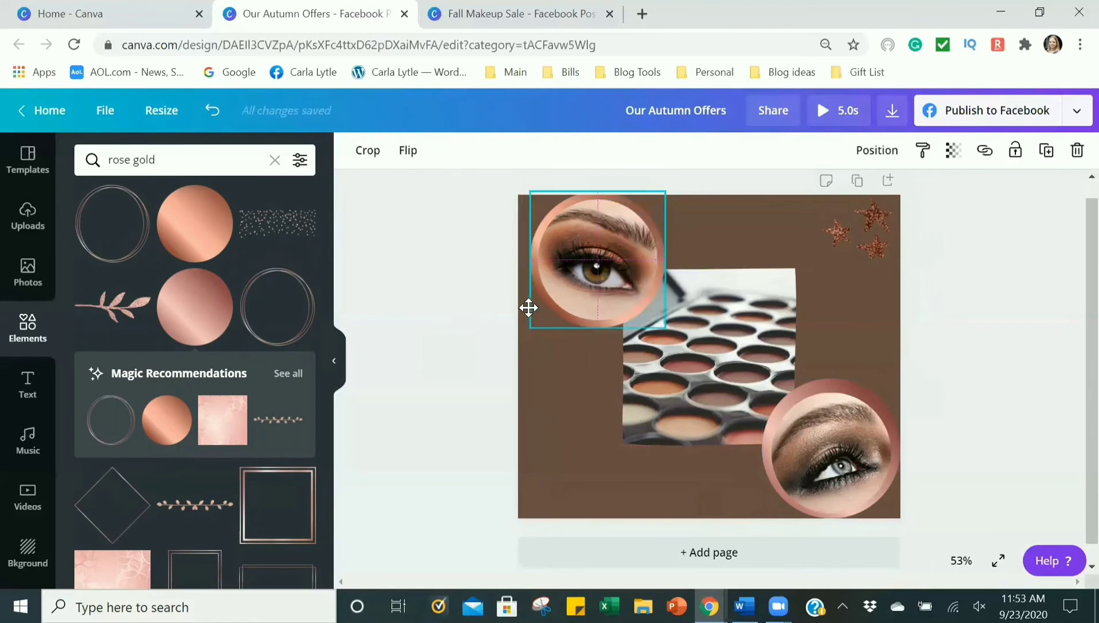
{"action": "left_click_drag", "start_coordinate": [528, 308], "coordinate": [528, 308]}
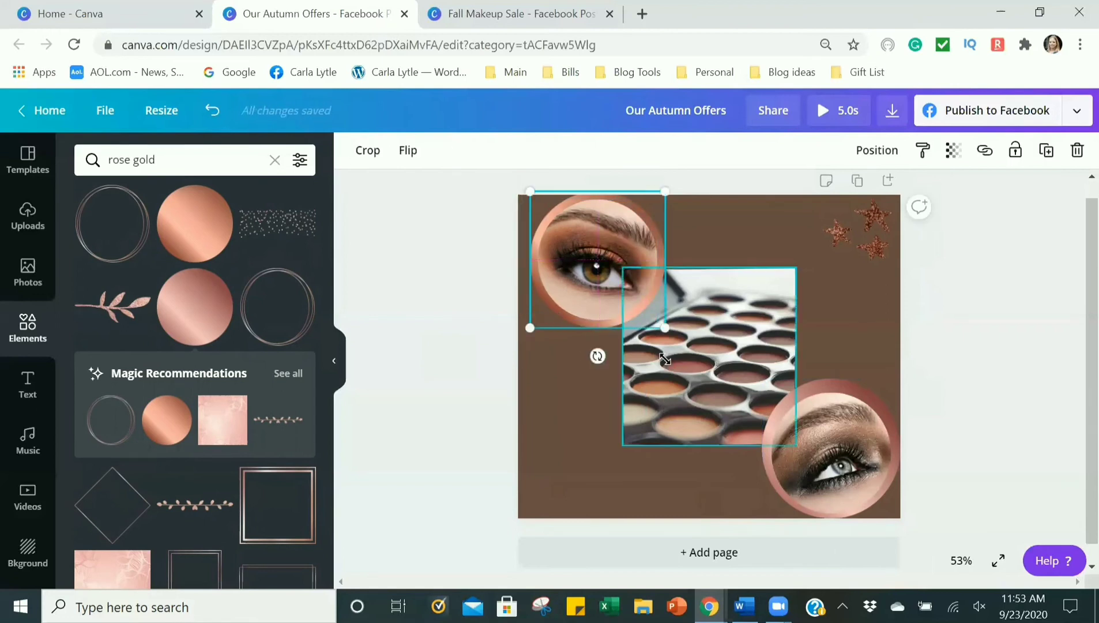
{"action": "left_click_drag", "start_coordinate": [665, 327], "coordinate": [686, 348]}
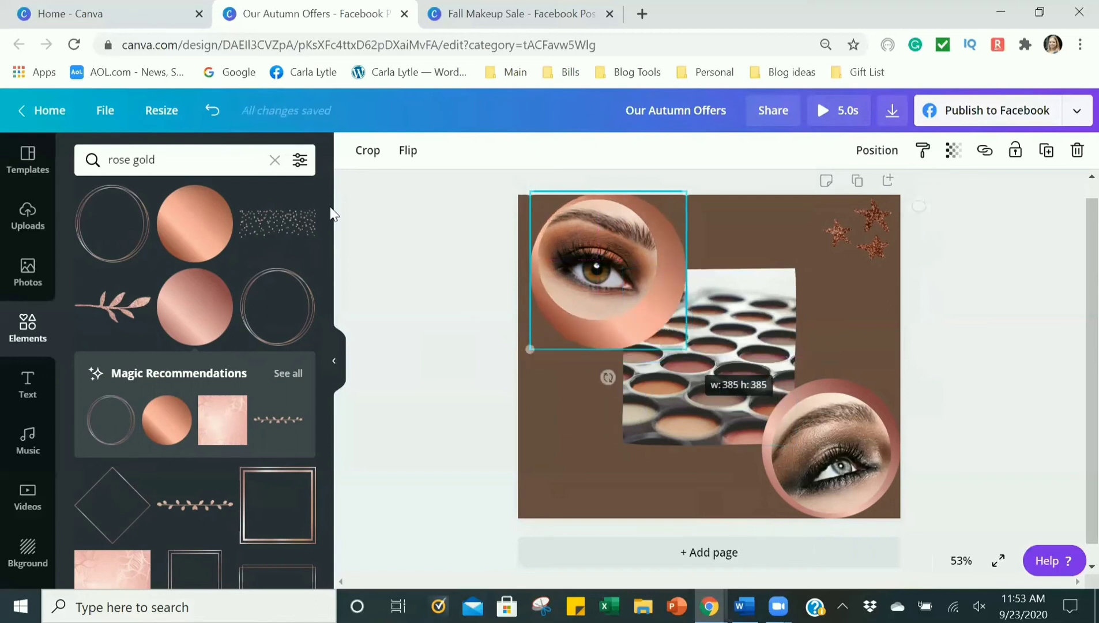
{"action": "left_click", "coordinate": [212, 110]}
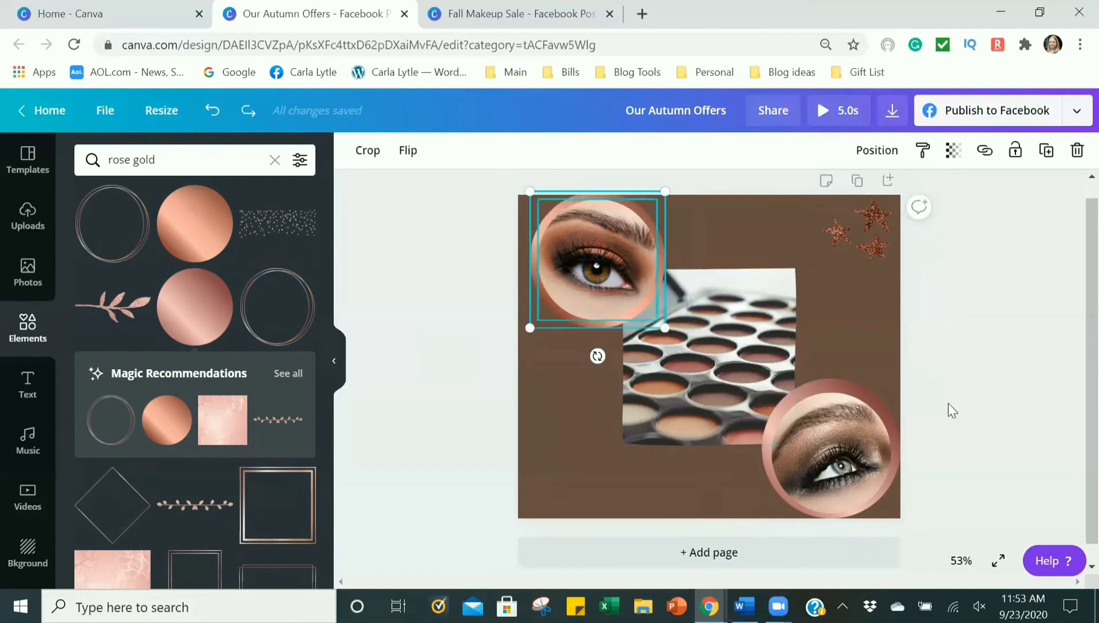
{"action": "left_click", "coordinate": [844, 382]}
{"action": "left_click_drag", "start_coordinate": [842, 386], "coordinate": [844, 389]}
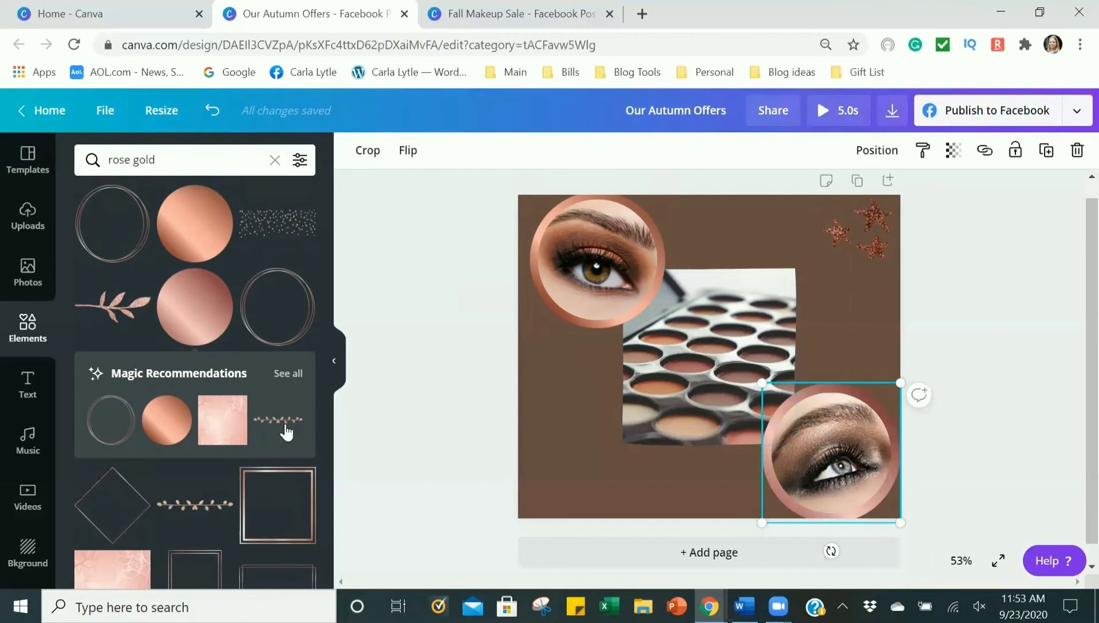
- Add the square double-line rose gold frame, enlarge it to about 544 by 544 around the palette photo, and send it behind the photos
{"action": "left_click", "coordinate": [268, 517]}
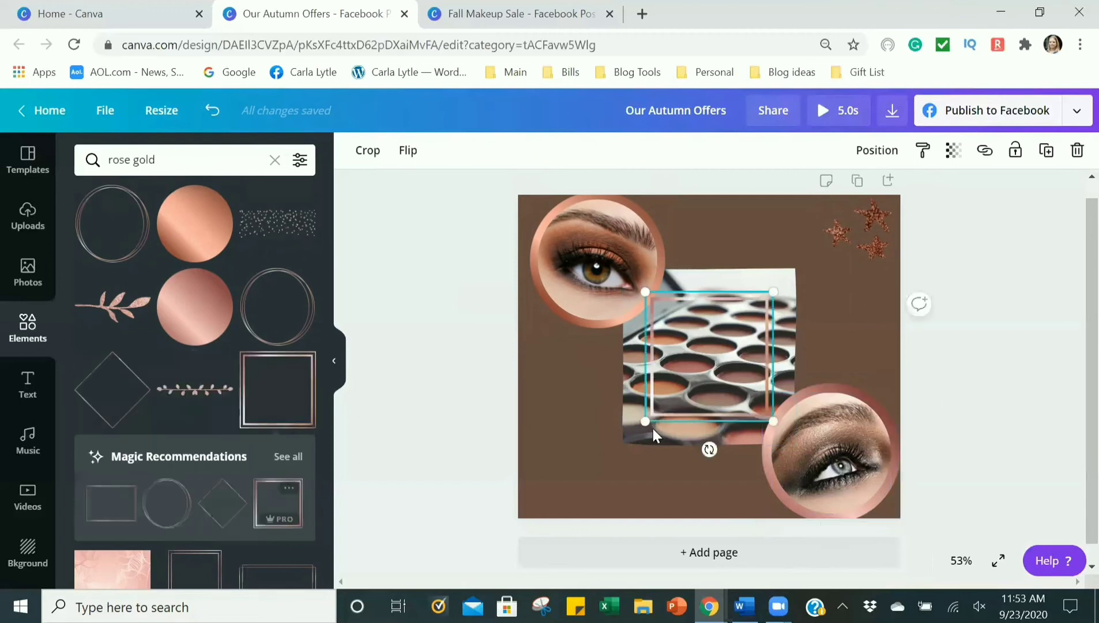
{"action": "left_click_drag", "start_coordinate": [621, 426], "coordinate": [581, 443]}
{"action": "left_click_drag", "start_coordinate": [773, 291], "coordinate": [814, 247]}
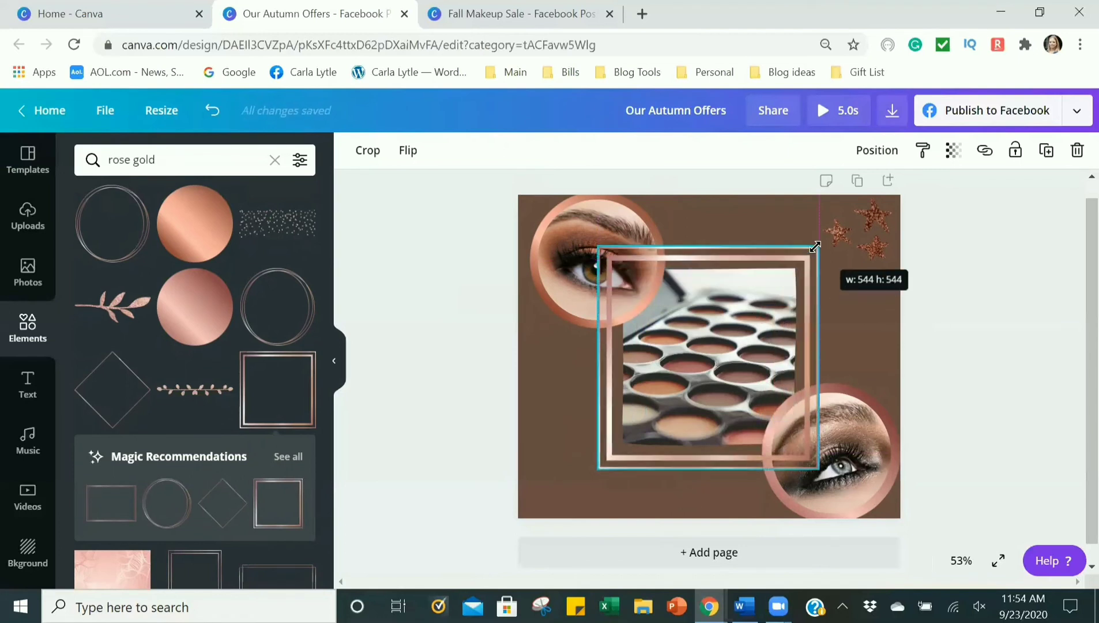
{"action": "left_click_drag", "start_coordinate": [814, 246], "coordinate": [815, 246]}
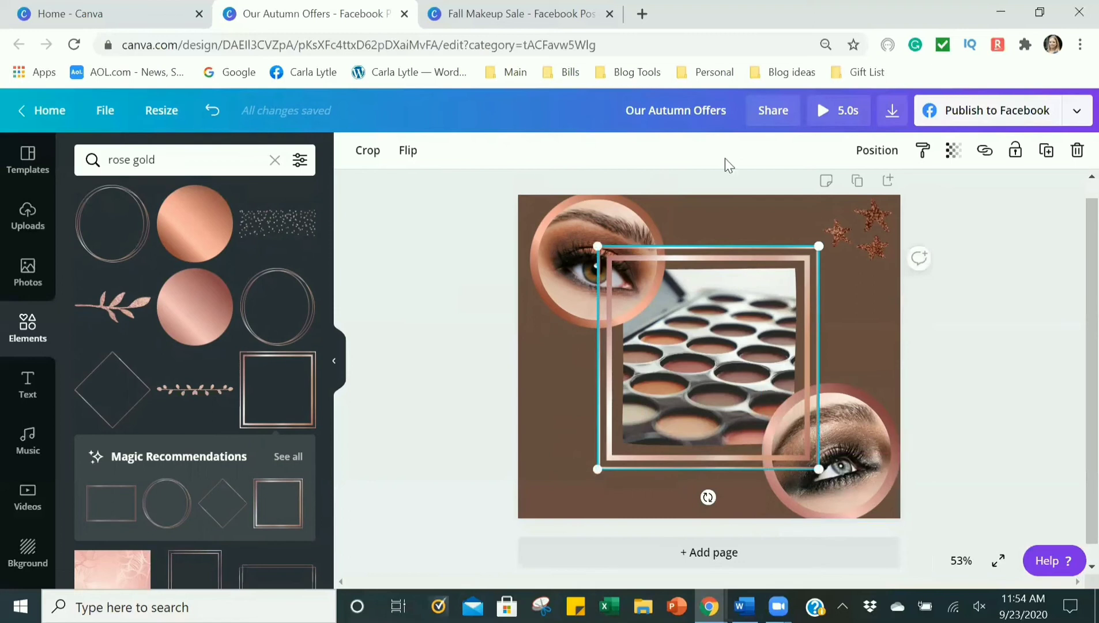
{"action": "left_click", "coordinate": [877, 154]}
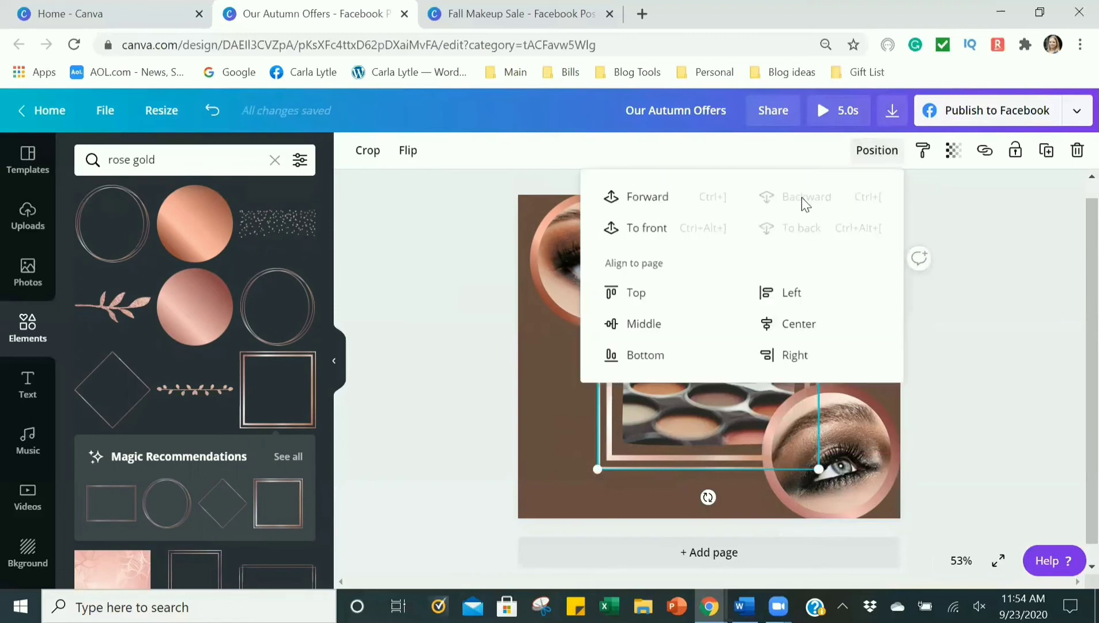
{"action": "left_click", "coordinate": [1022, 259]}
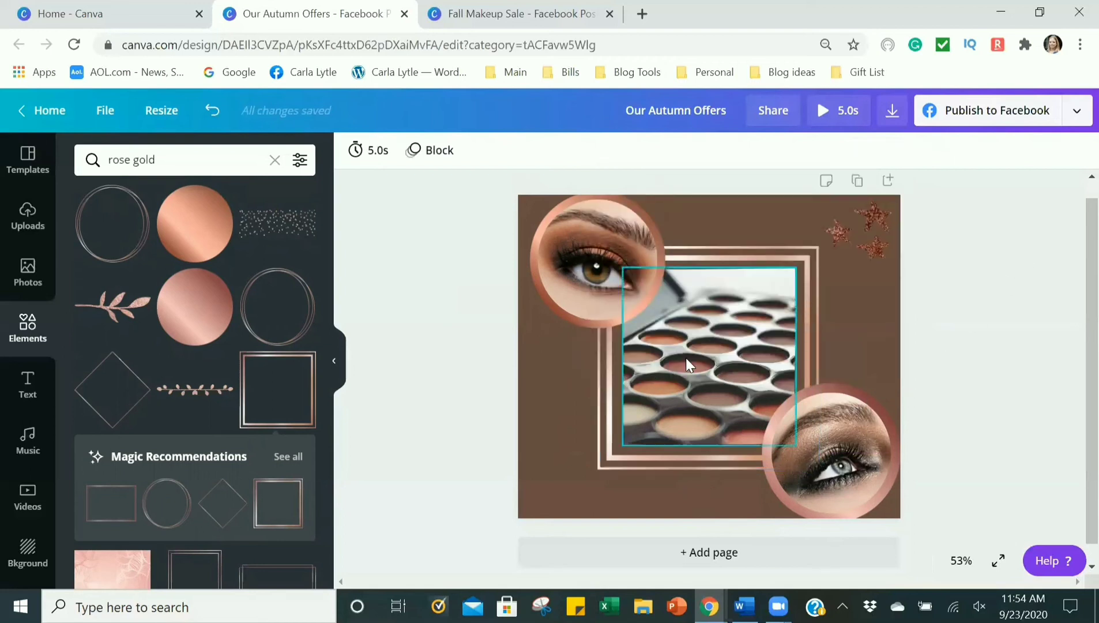
- Add a subheading to the page with the text "Fall MAkeup Sale"
{"action": "left_click", "coordinate": [26, 383]}
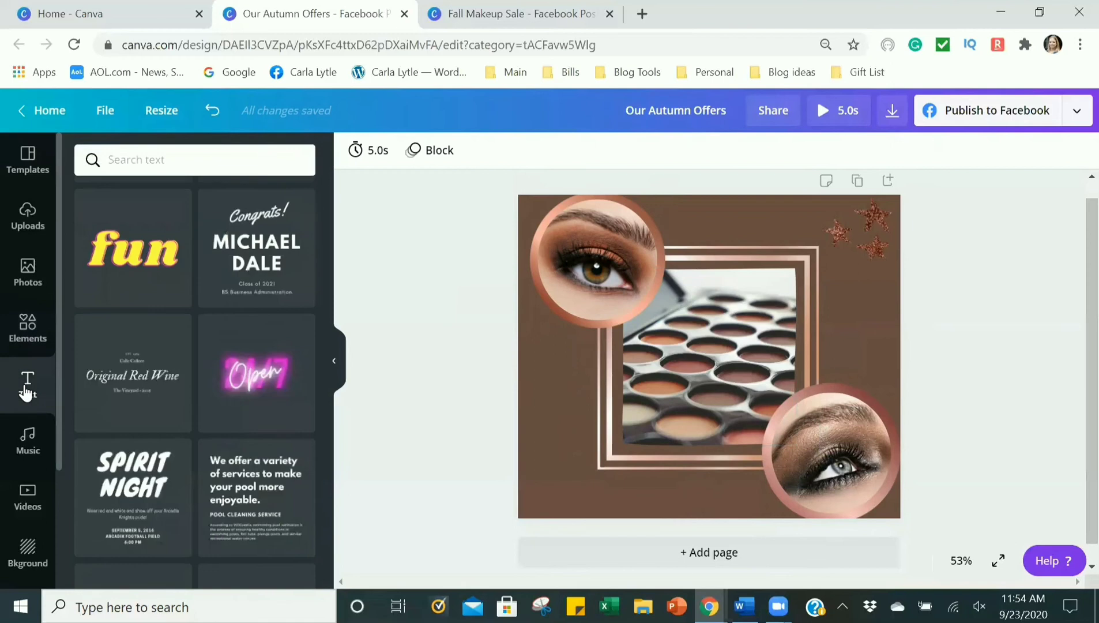
{"action": "left_click_drag", "start_coordinate": [325, 507], "coordinate": [319, 188]}
{"action": "scroll", "coordinate": [318, 185], "scroll_direction": "up", "scroll_amount": 3}
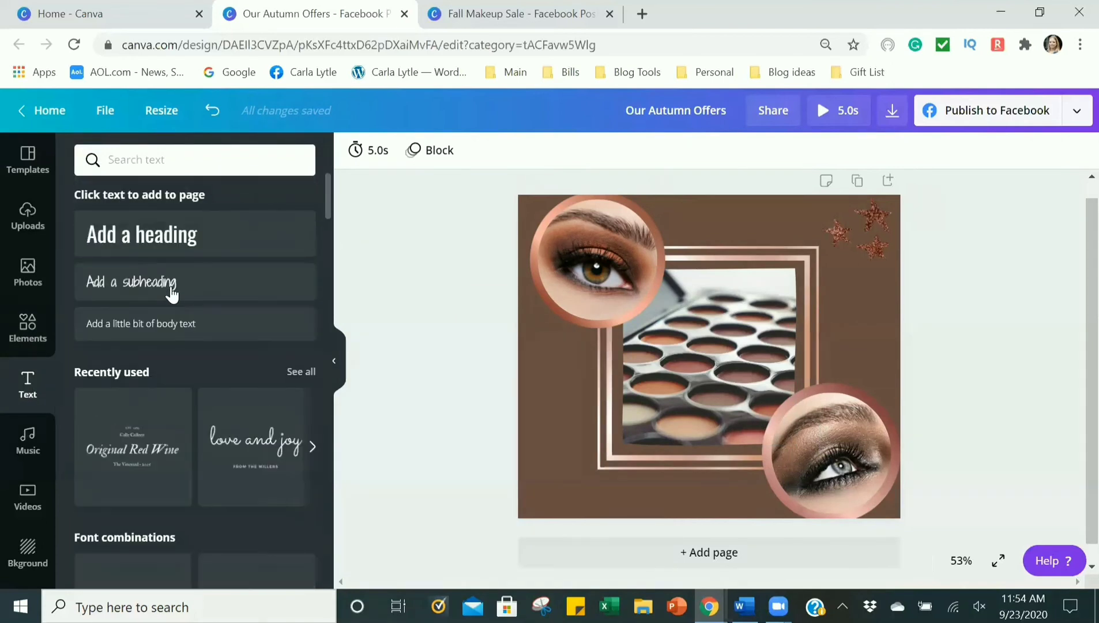
{"action": "left_click", "coordinate": [171, 283]}
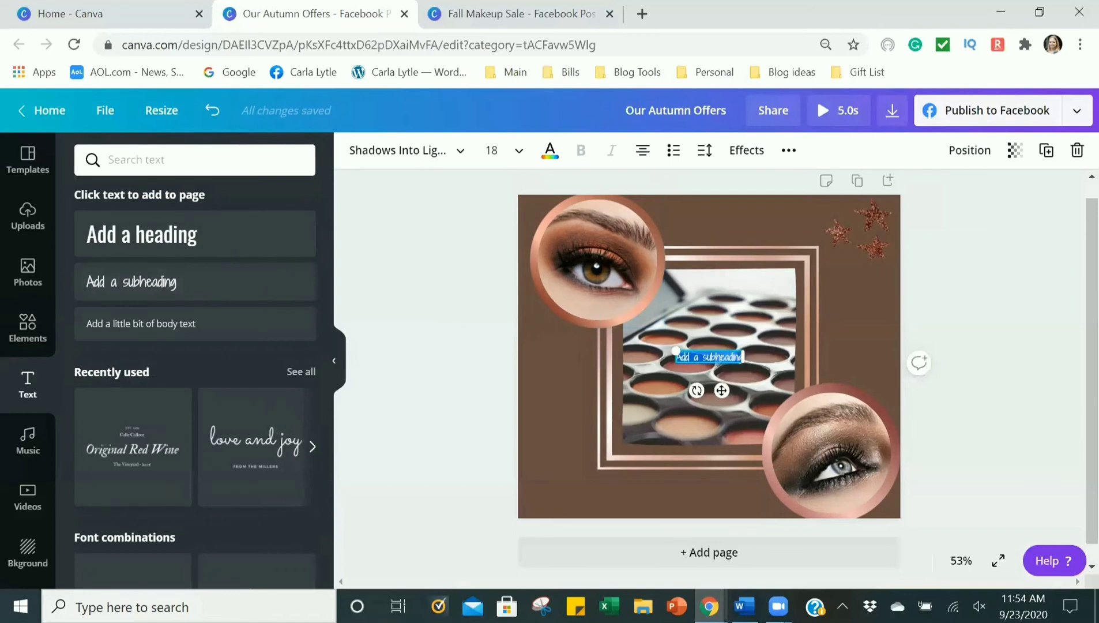
{"action": "type", "text": "Fall M"}
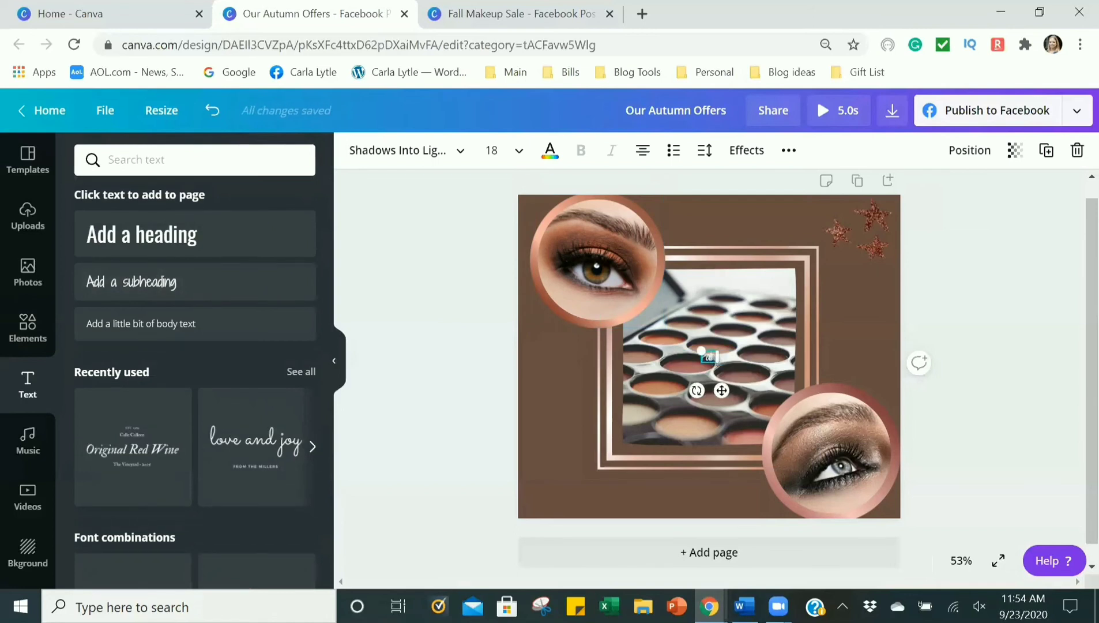
{"action": "type", "text": "Akeup"}
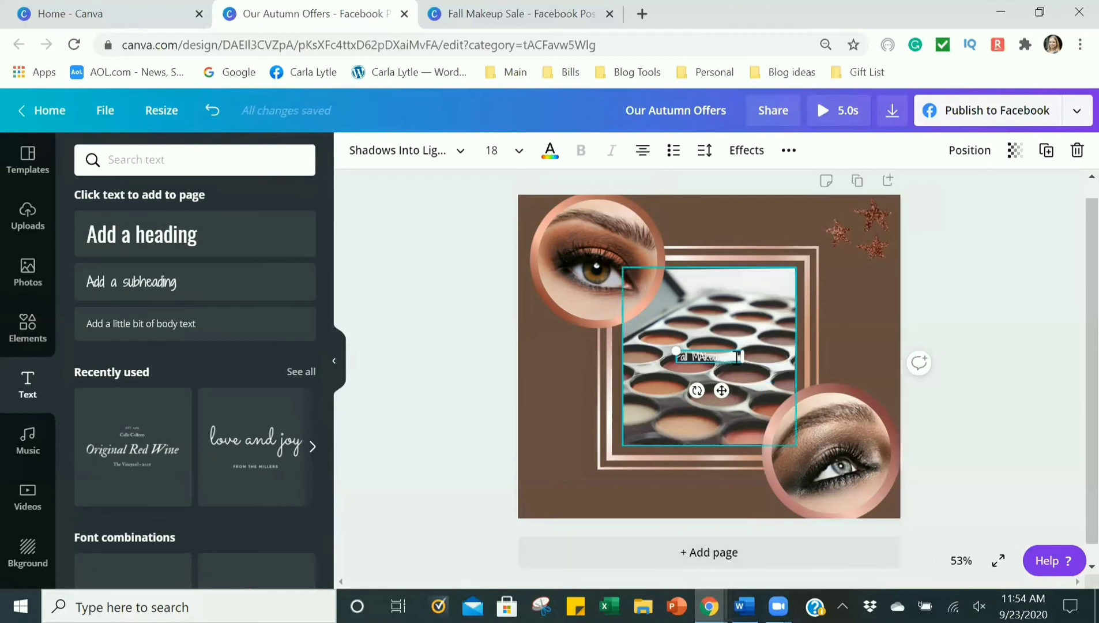
- Enlarge the sale text to size 45.7 just below the square frame and correct its wording to "Fall Makeup Sale"
{"action": "left_click_drag", "start_coordinate": [740, 361], "coordinate": [841, 433]}
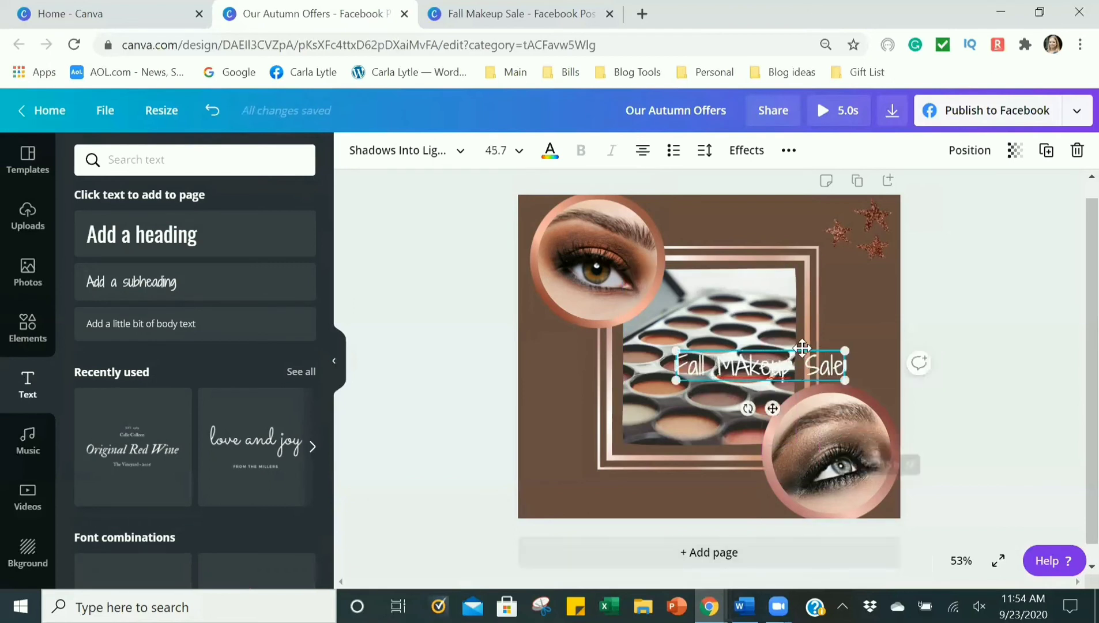
{"action": "left_click_drag", "start_coordinate": [752, 369], "coordinate": [667, 483]}
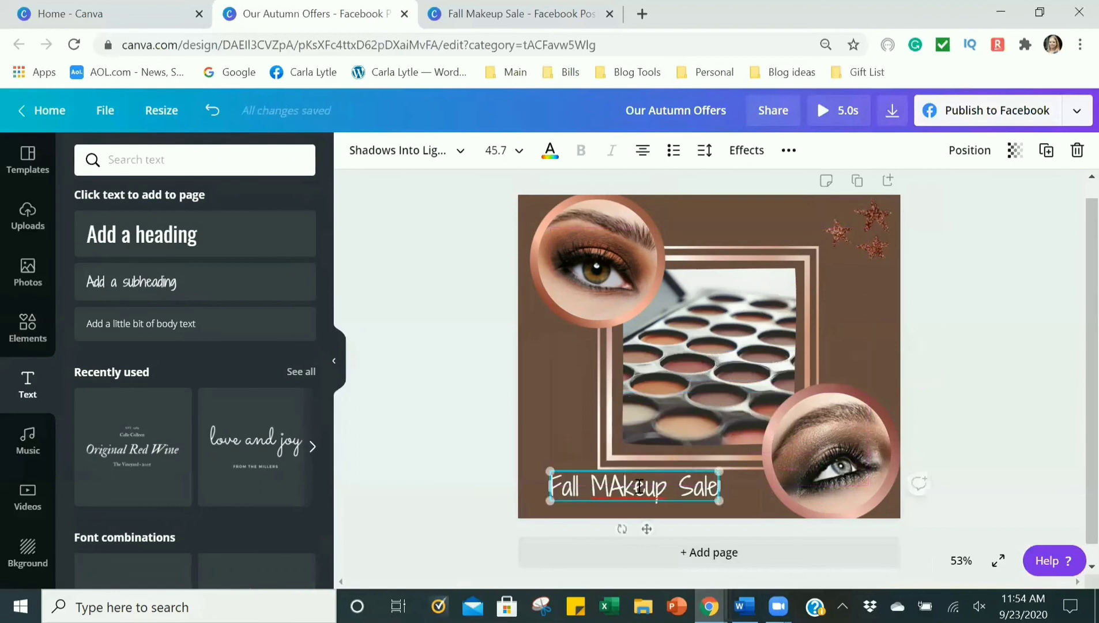
{"action": "key", "text": "BackSpace"}
{"action": "type", "text": "a"}
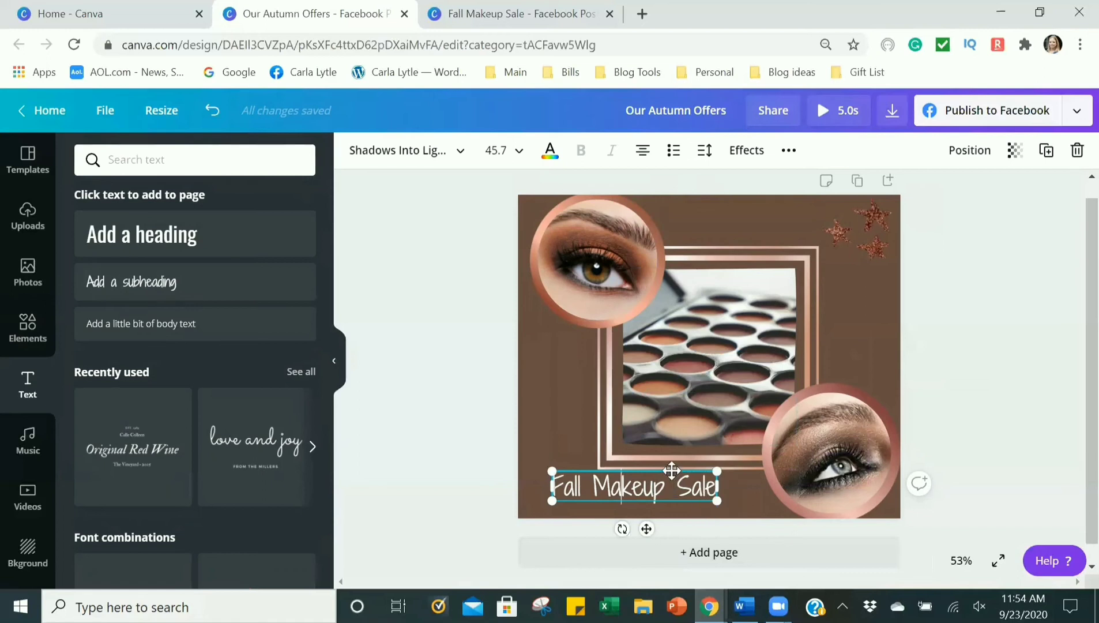
{"action": "left_click_drag", "start_coordinate": [673, 470], "coordinate": [669, 482]}
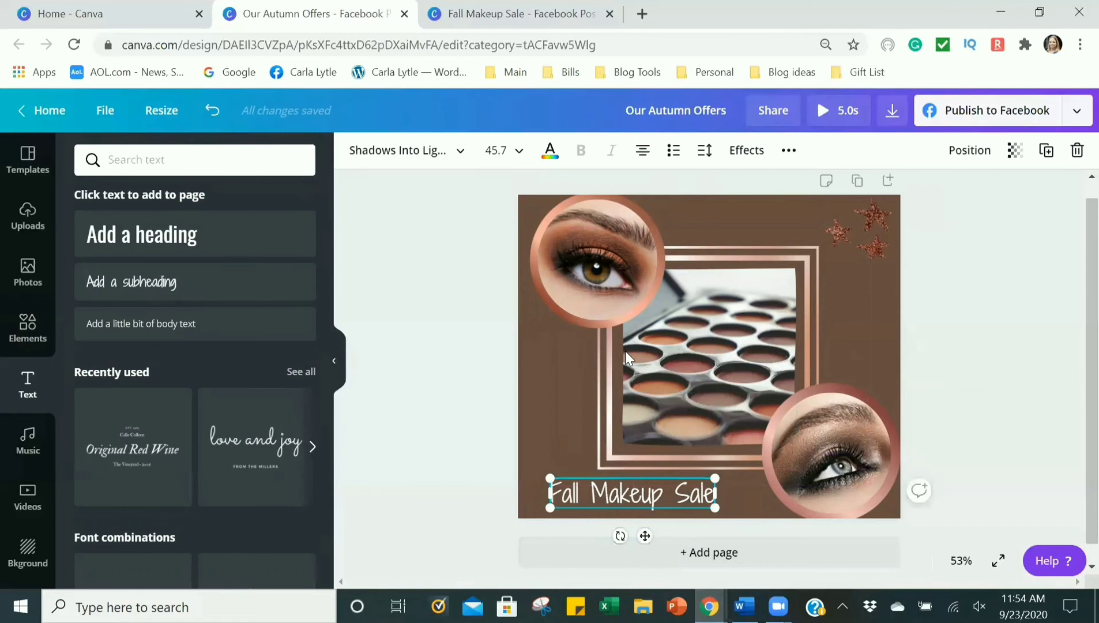
- Recolour the "Fall Makeup Sale" text with the lightest peach tone from the smoky grey eye photo's colours
{"action": "left_click", "coordinate": [550, 152]}
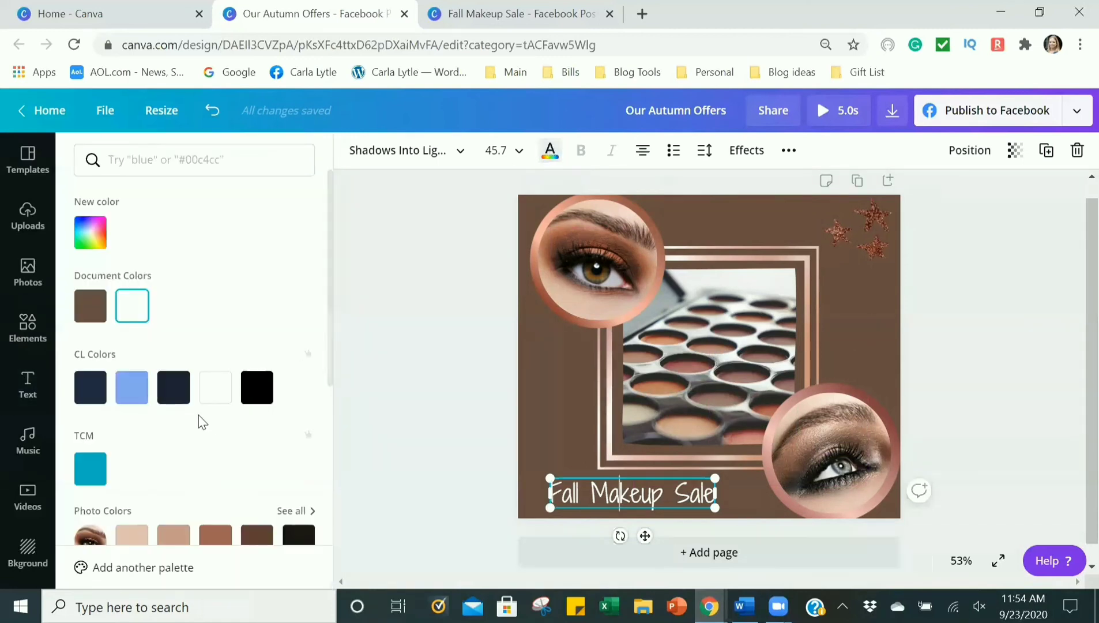
{"action": "scroll", "coordinate": [199, 421], "scroll_direction": "down", "scroll_amount": 2}
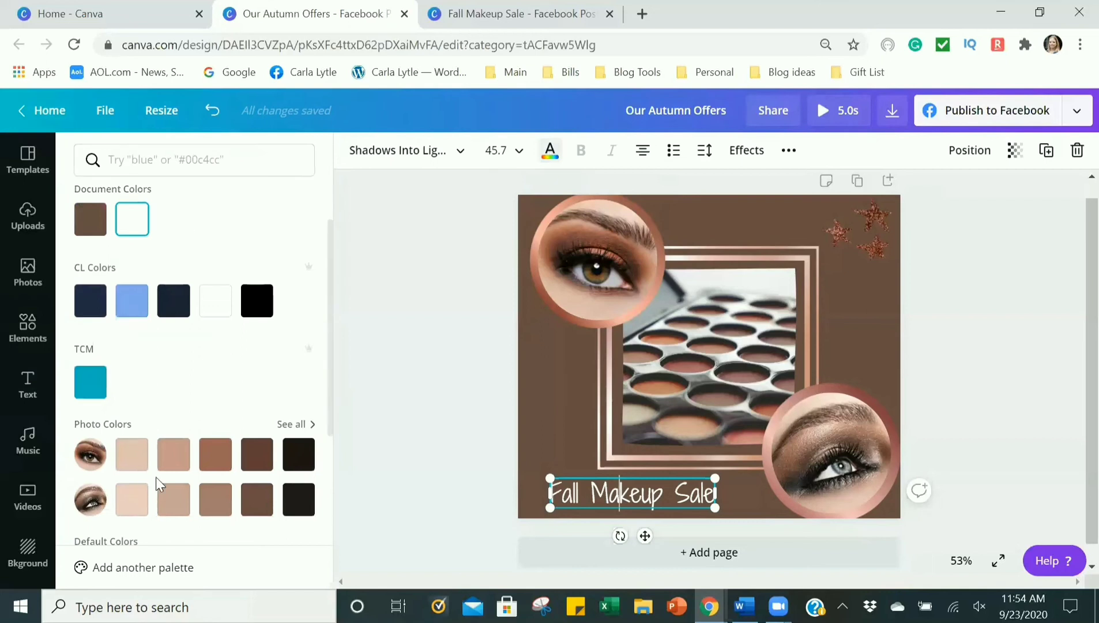
{"action": "left_click", "coordinate": [184, 467]}
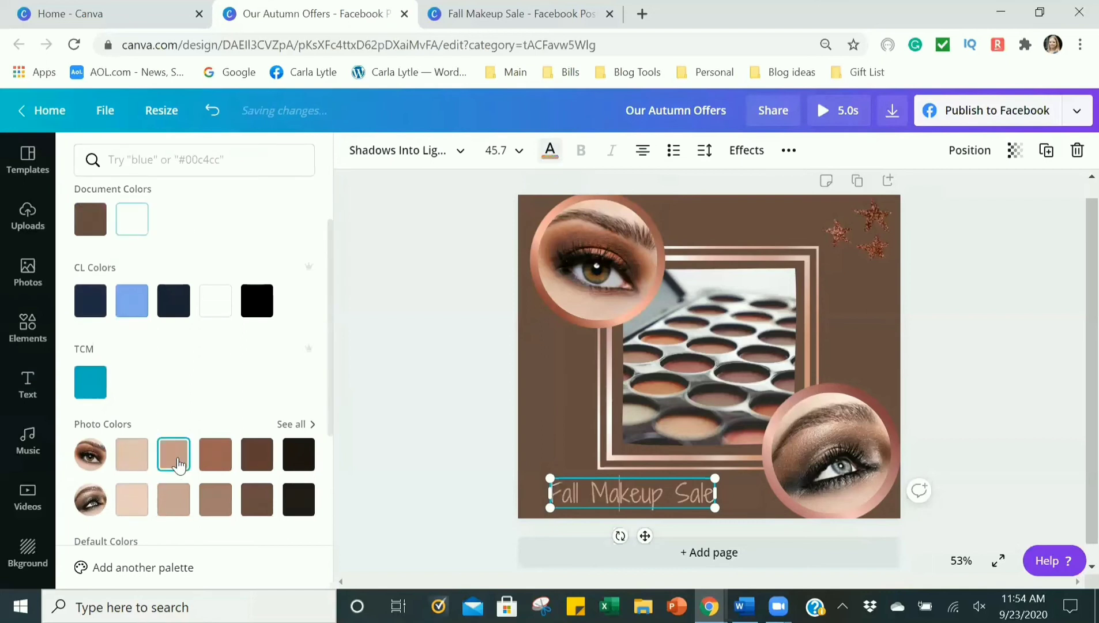
{"action": "left_click", "coordinate": [129, 465]}
{"action": "left_click", "coordinate": [131, 500]}
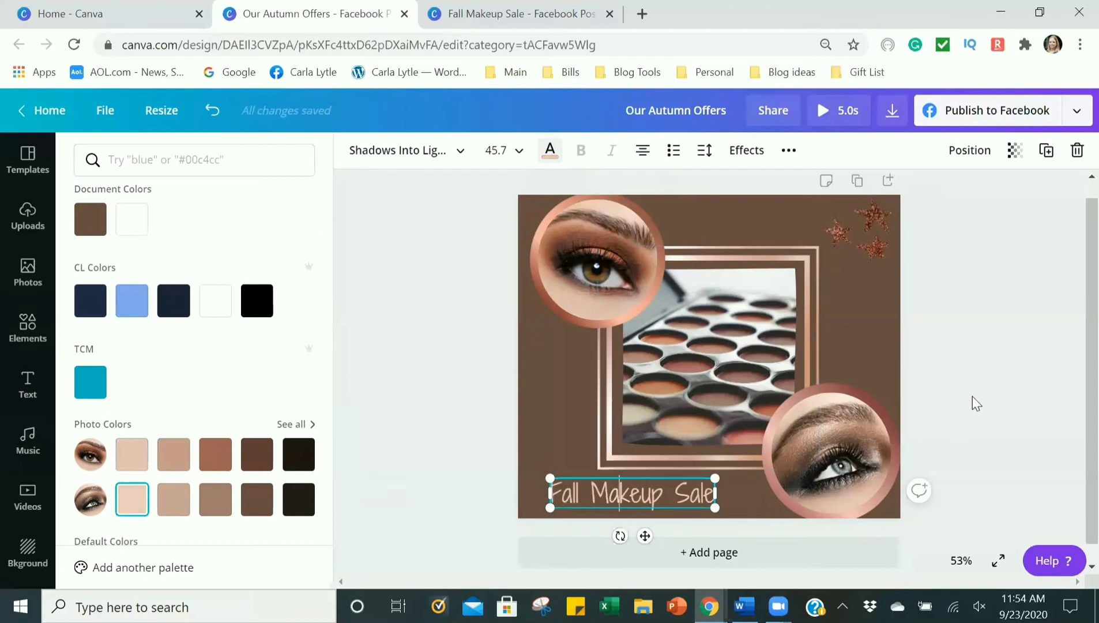
{"action": "left_click", "coordinate": [972, 381]}
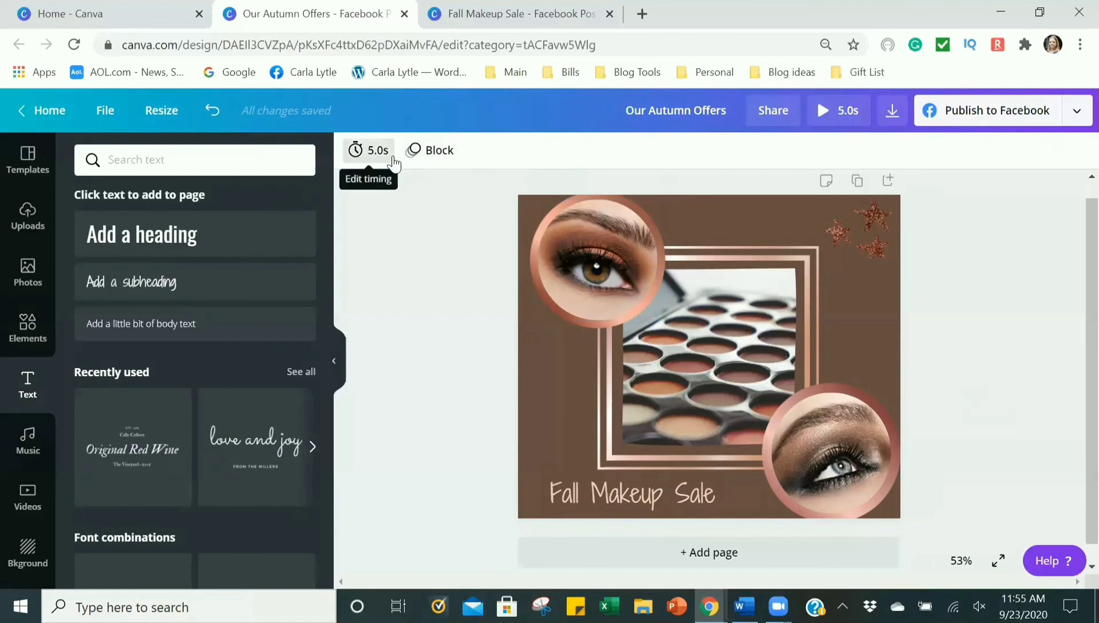
- Apply the Breathe animation to the page and set its timing to 7.0 seconds
{"action": "left_click", "coordinate": [436, 153]}
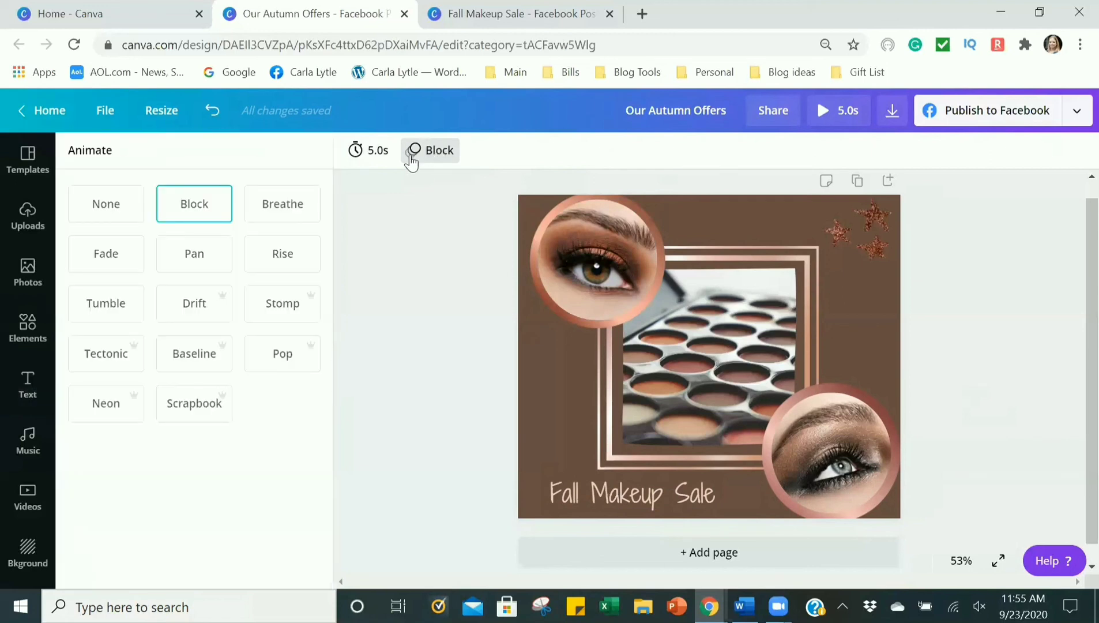
{"action": "left_click", "coordinate": [272, 211]}
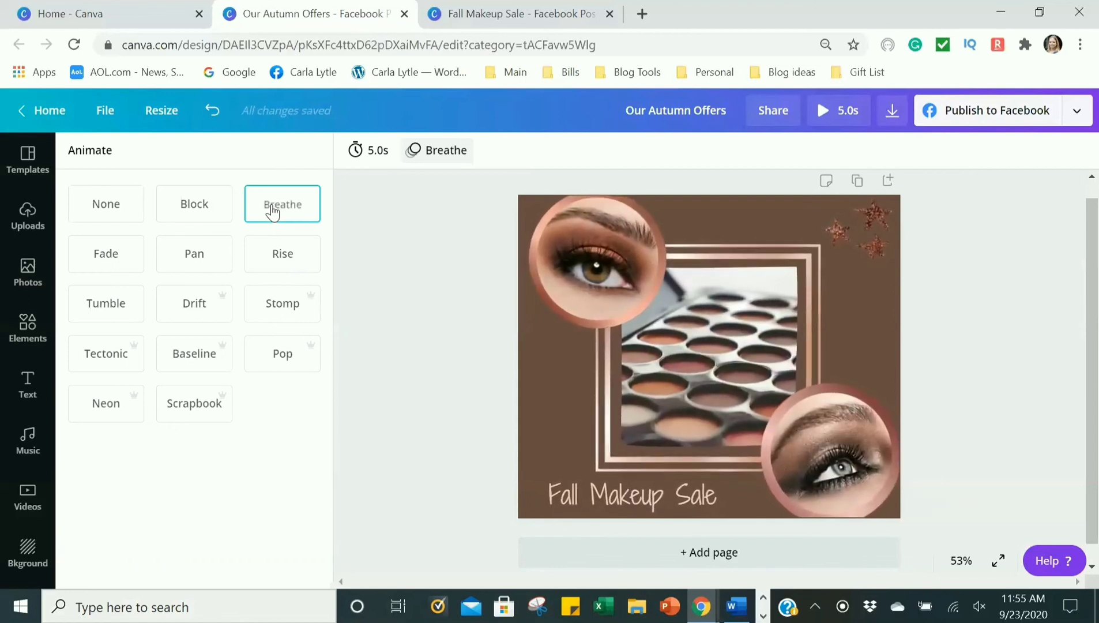
{"action": "left_click", "coordinate": [367, 150]}
{"action": "left_click_drag", "start_coordinate": [426, 195], "coordinate": [436, 196]}
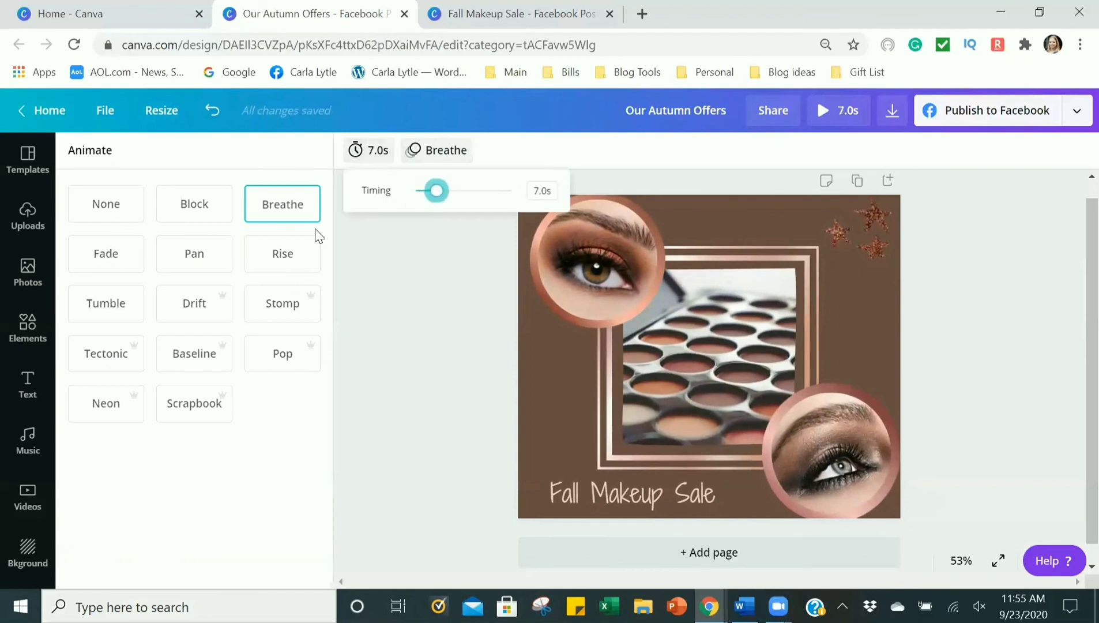
- Try the Breathe, Pan, Fade and Rise page animations and settle on Tumble
{"action": "left_click", "coordinate": [279, 207]}
{"action": "left_click", "coordinate": [195, 253]}
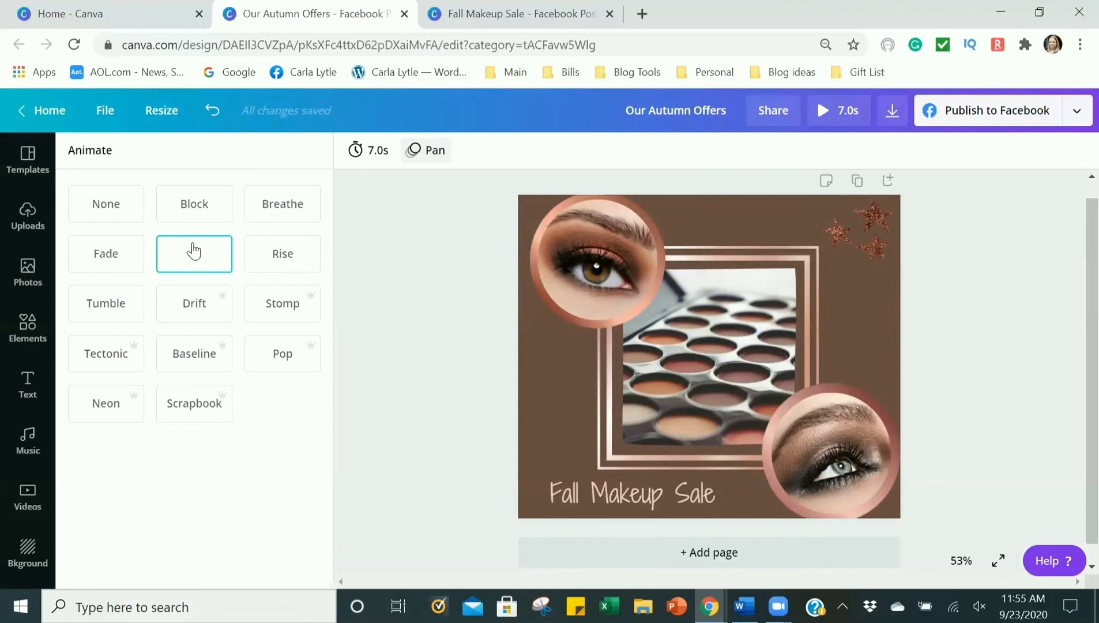
{"action": "left_click", "coordinate": [115, 262]}
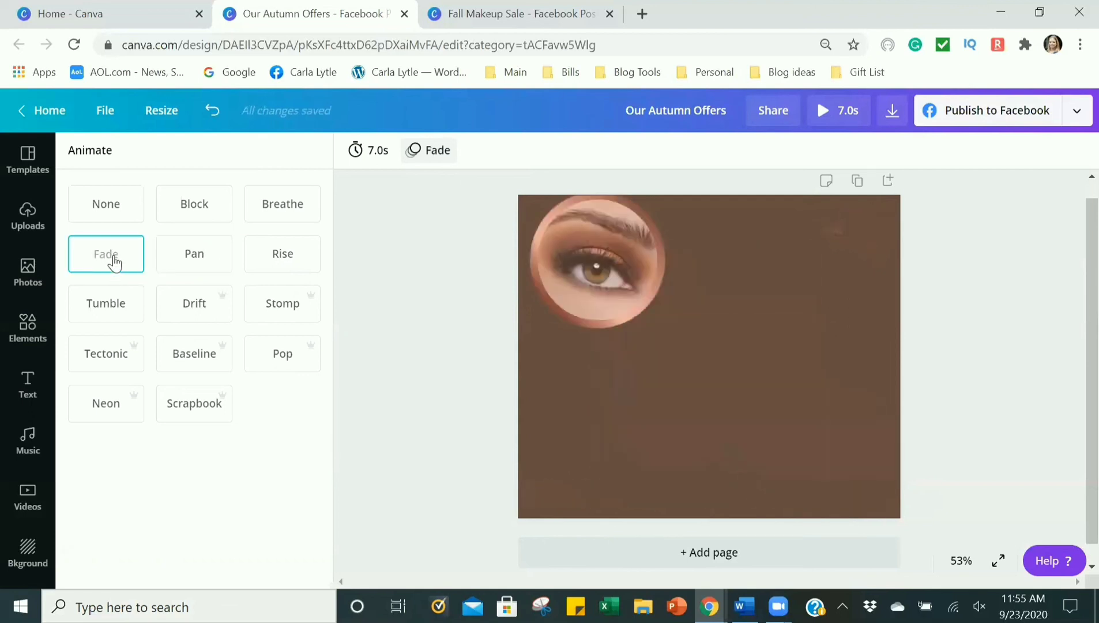
{"action": "left_click", "coordinate": [261, 261]}
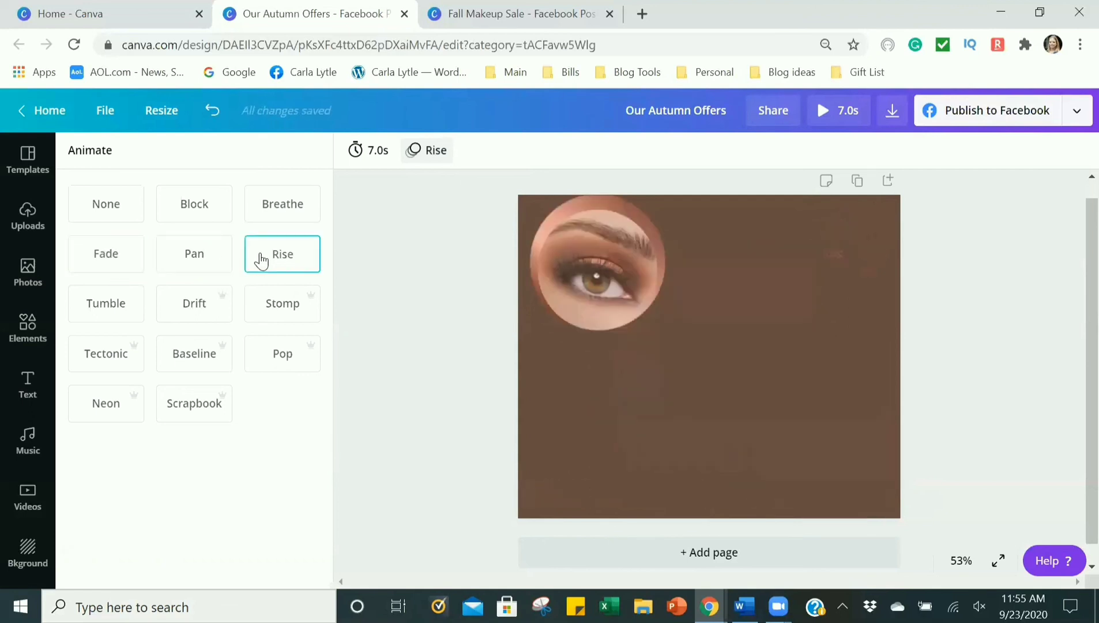
{"action": "left_click", "coordinate": [99, 315]}
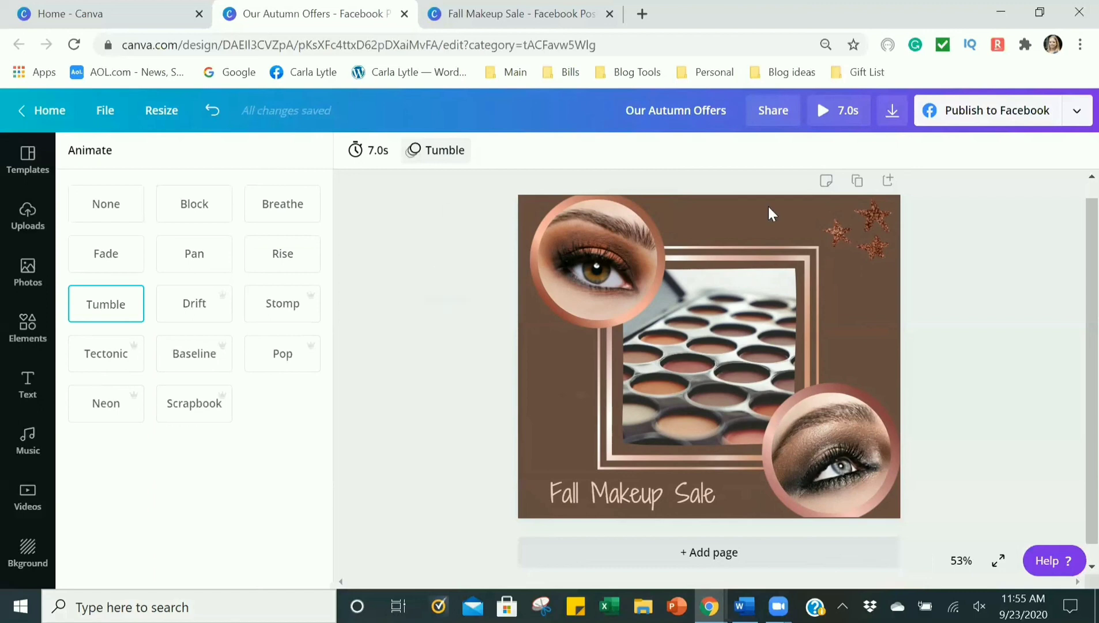
{"action": "left_click", "coordinate": [952, 262]}
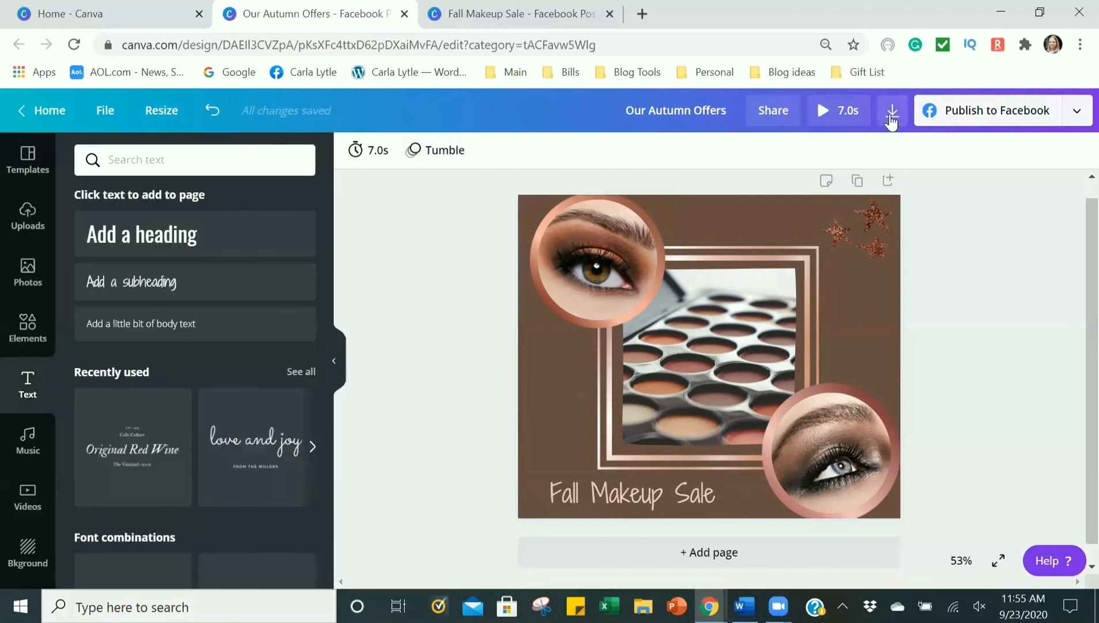